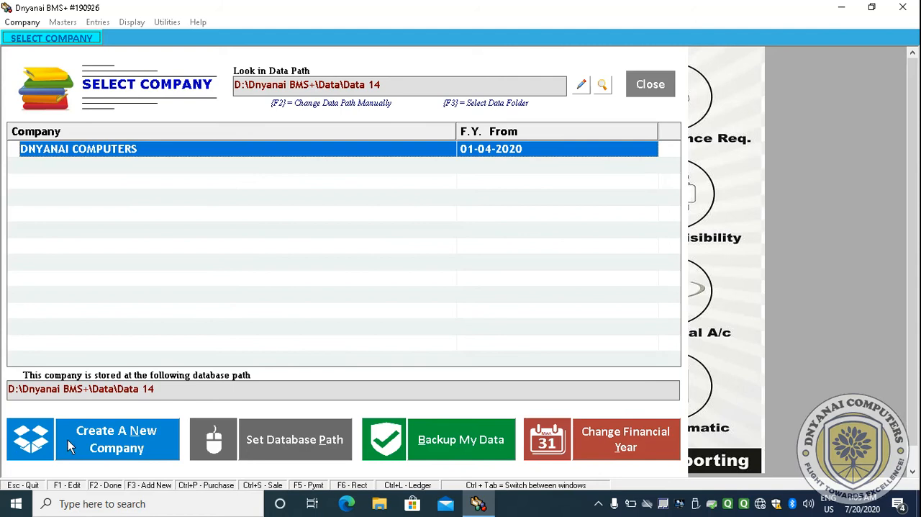
- Start creating a new company and name it MASTER ELECTRONICS
left_click(114, 447)
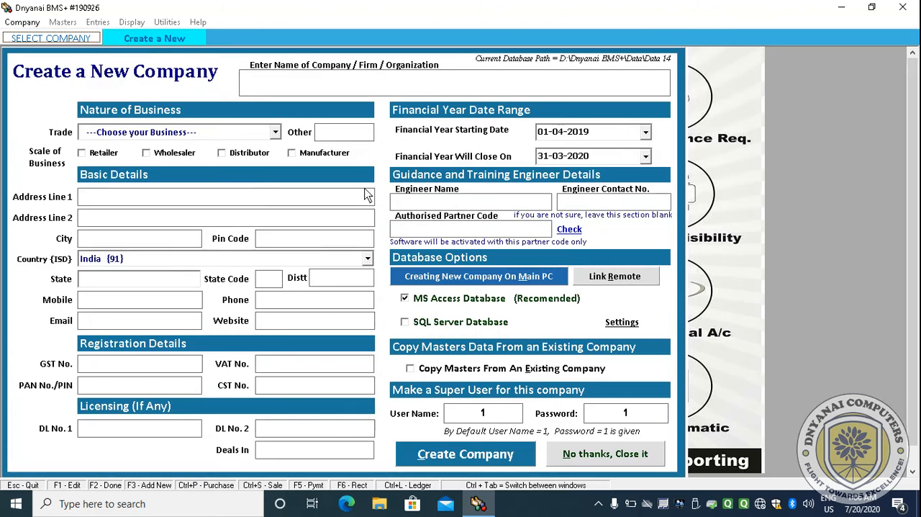
type("MAS")
key("BackSpace")
key("BackSpace")
type("ASTER")
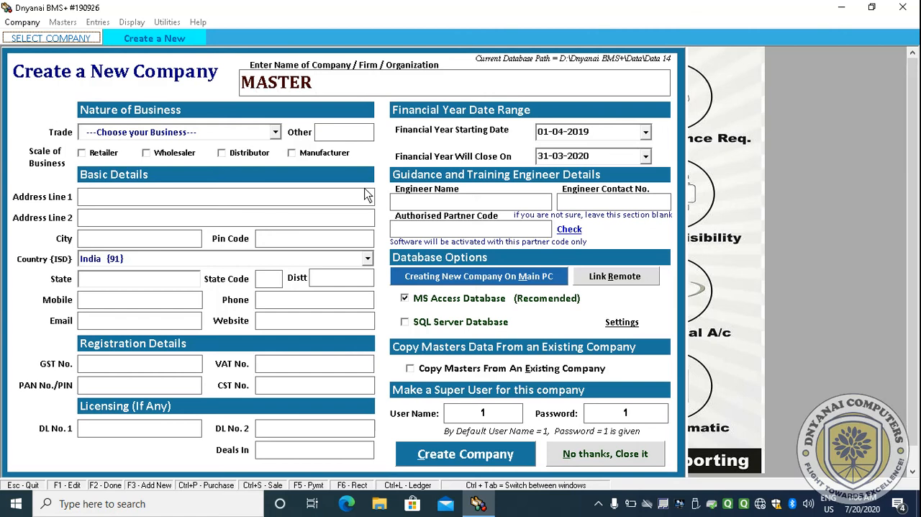
type(" ELECTRONICS")
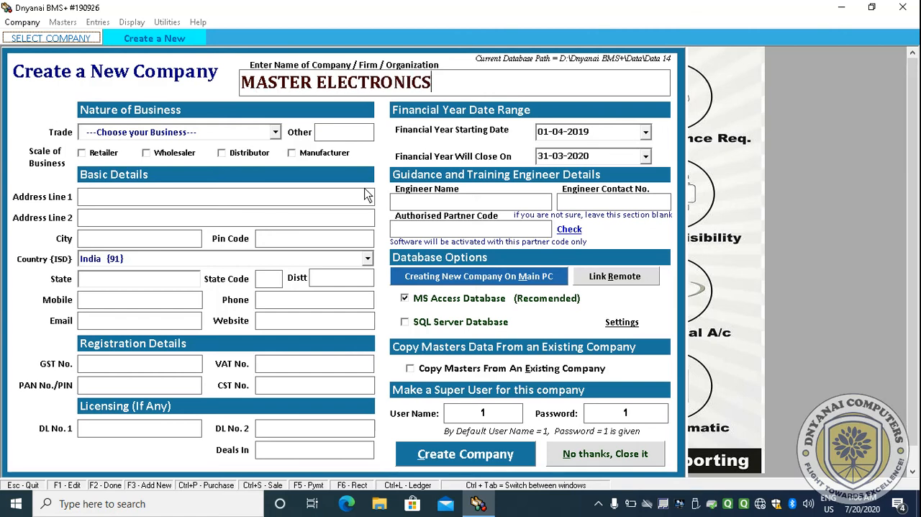
key("Return")
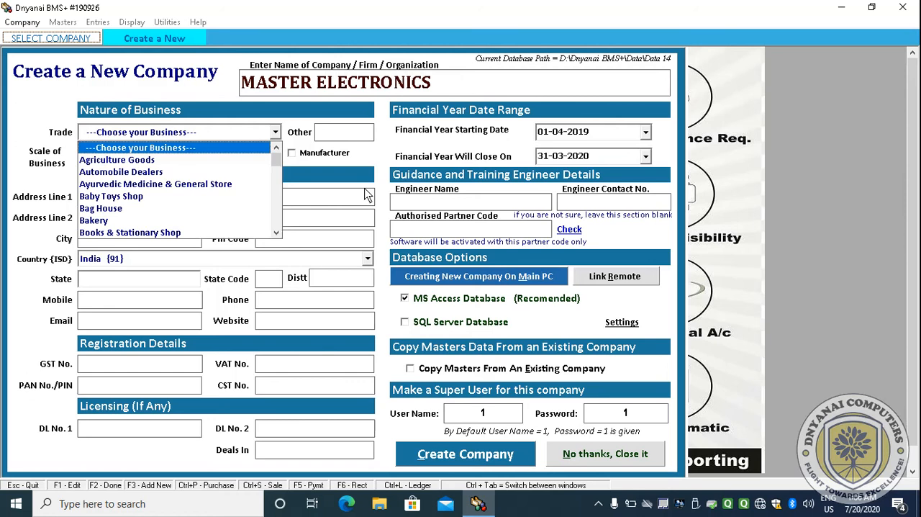
- Set the company's trade to Electronics
key("e")
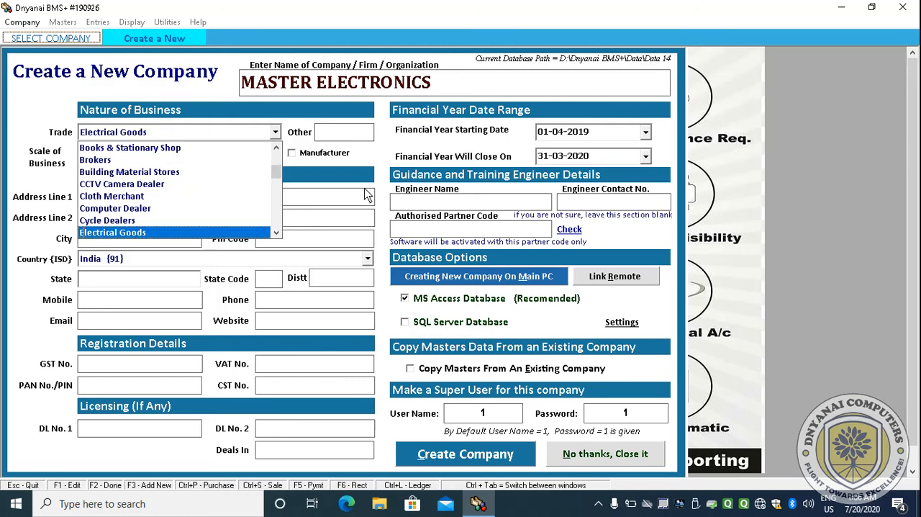
key("f")
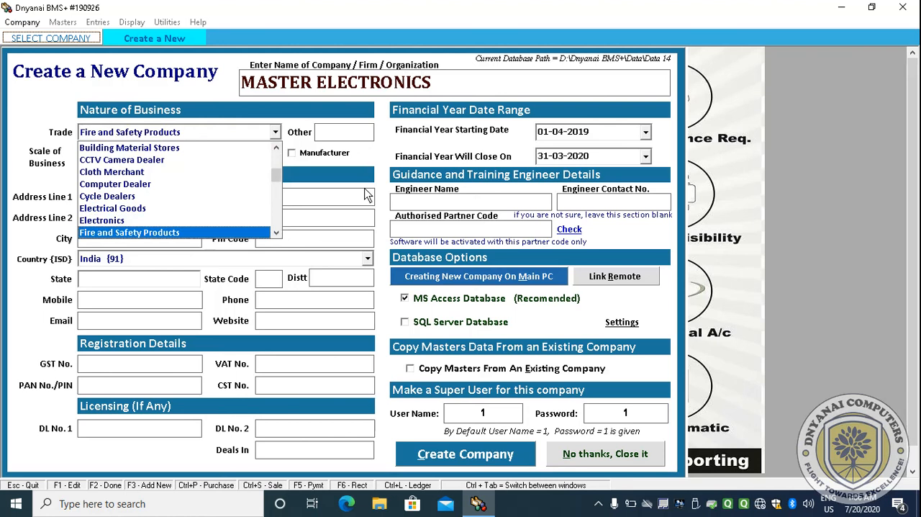
key("Up")
key("Up")
key("Up")
key("Up")
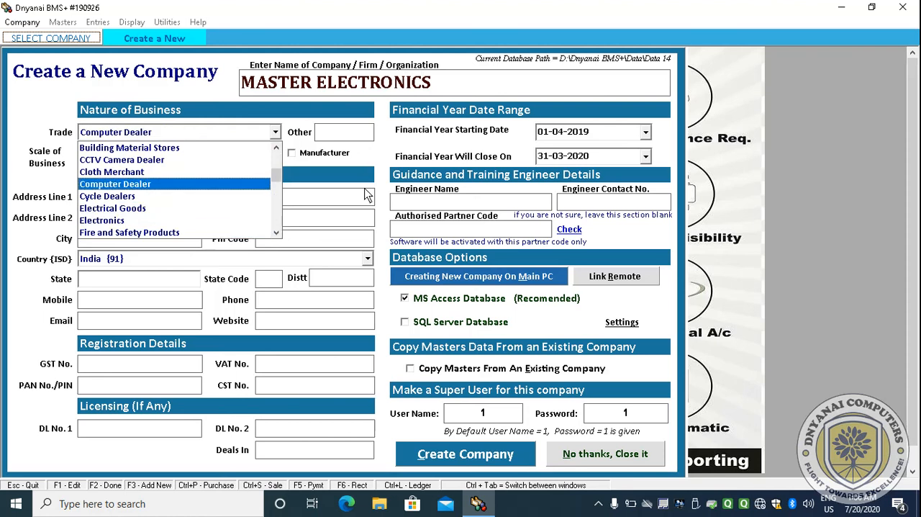
key("Down")
key("Down")
key("Down")
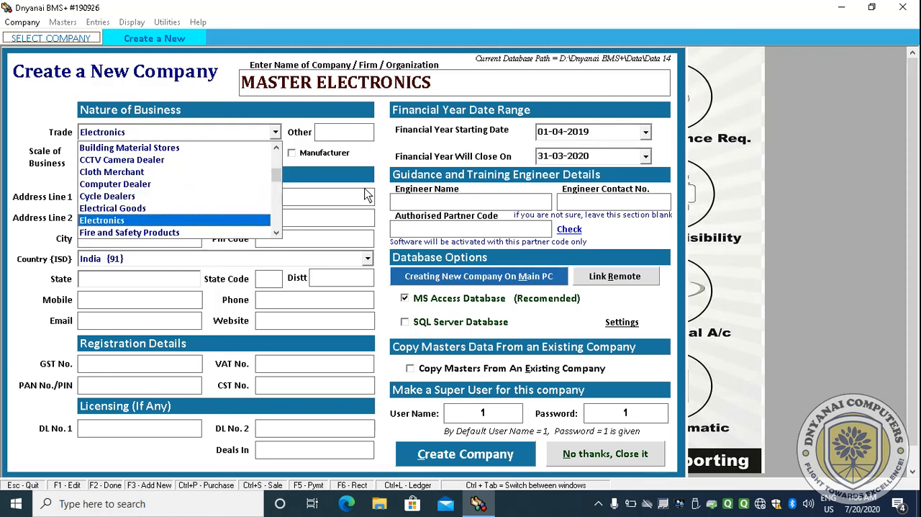
key("Return")
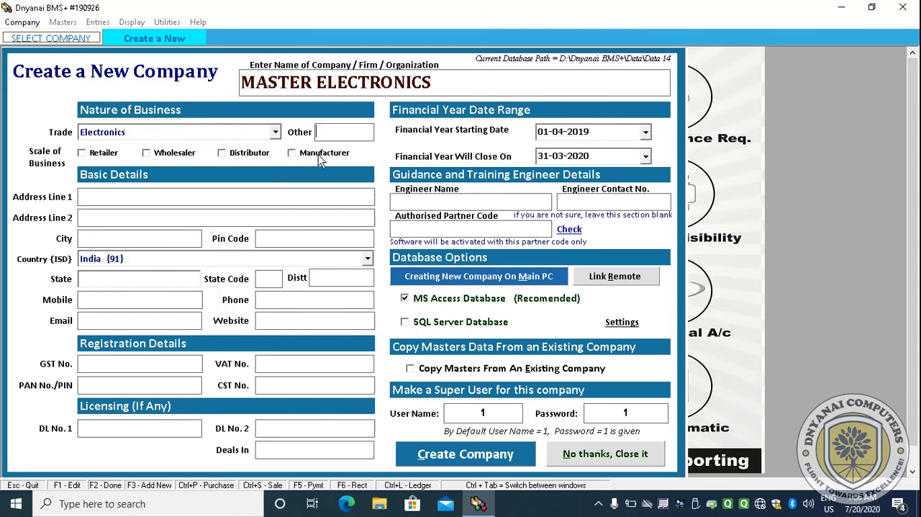
- Mark the scale of business as Retailer and fill in the first address line
left_click(98, 153)
left_click(148, 157)
left_click(128, 200)
type("NEAR BUS STOP")
key("Return")
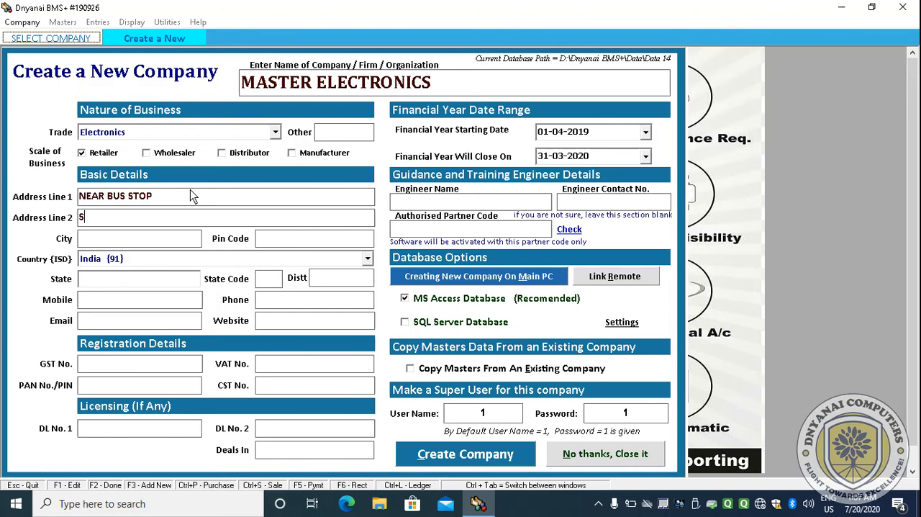
- Fill in the second address line, city NASHIK, the pin code and state Maharashtra
type("SURGANA")
key("Return")
type("NASHIK")
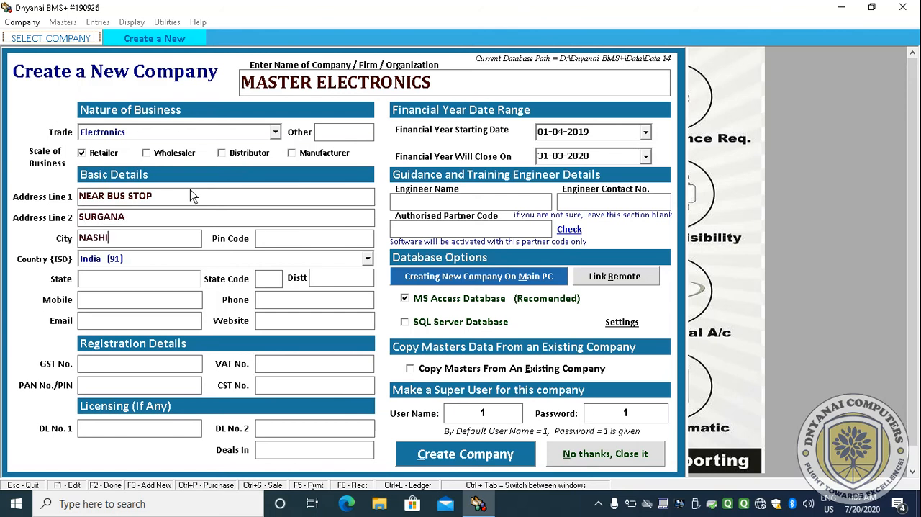
key("Return")
type("422211")
key("Return")
key("Return")
type("MAHArashtra")
- Set the district to NASHIK and enter the company's mobile number
key("Return")
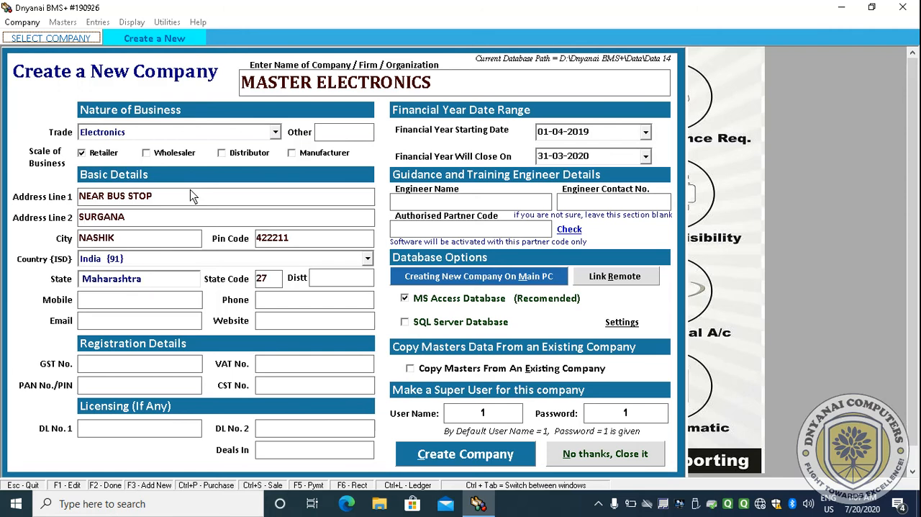
key("Return")
type("NASHIK")
key("Return")
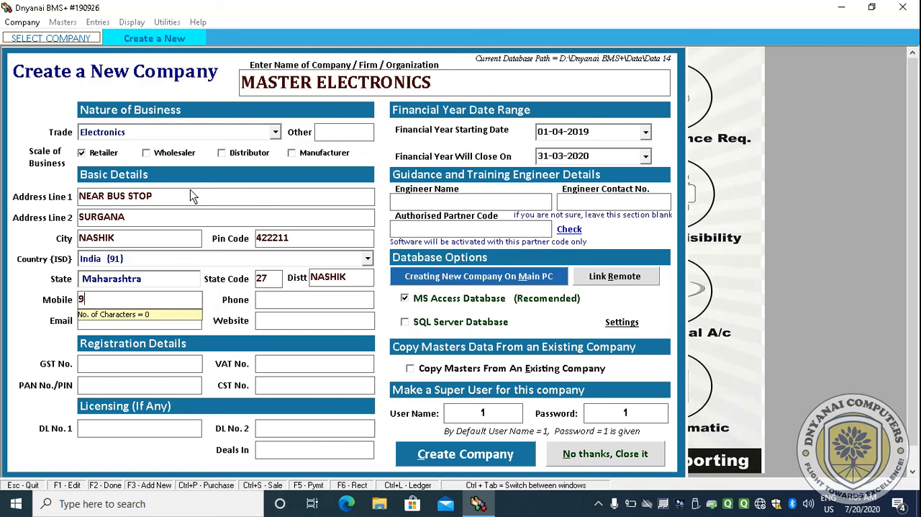
key("Return")
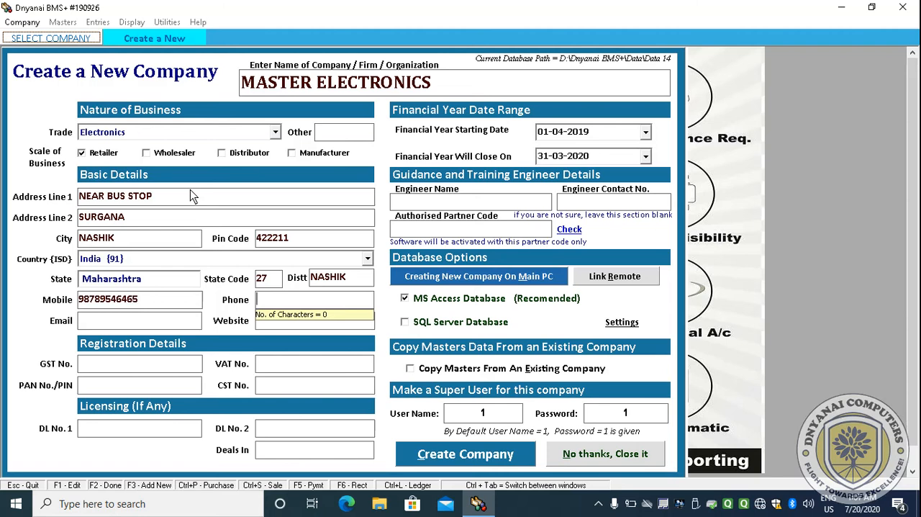
- Enter the company's GST number
key("Return")
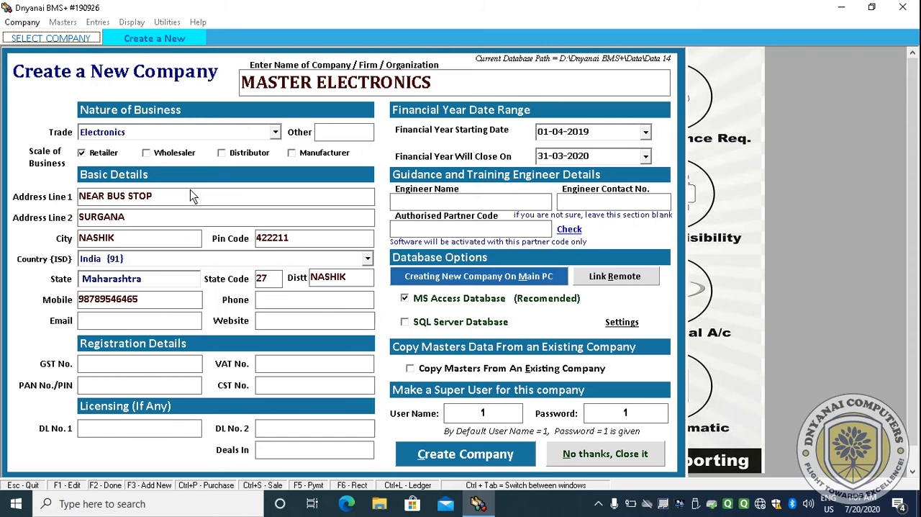
key("Return")
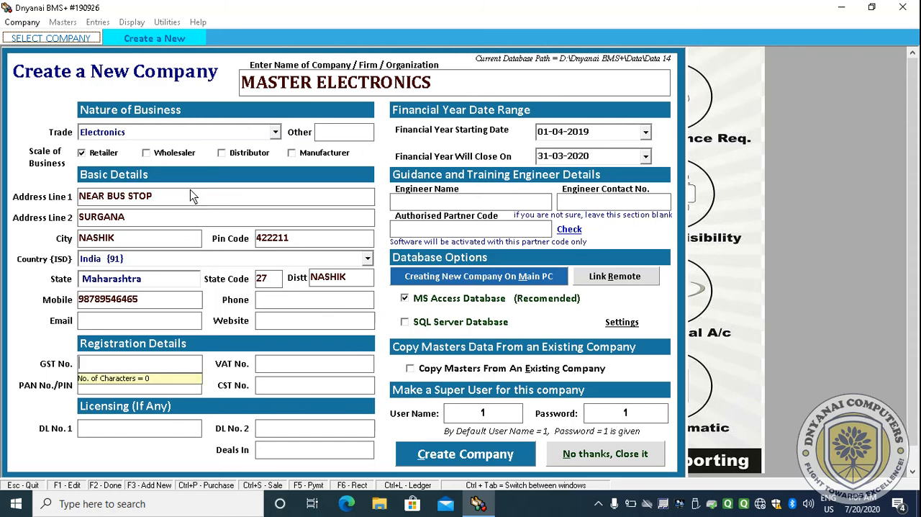
type("ABCD XYZ")
key("Tab")
key("Tab")
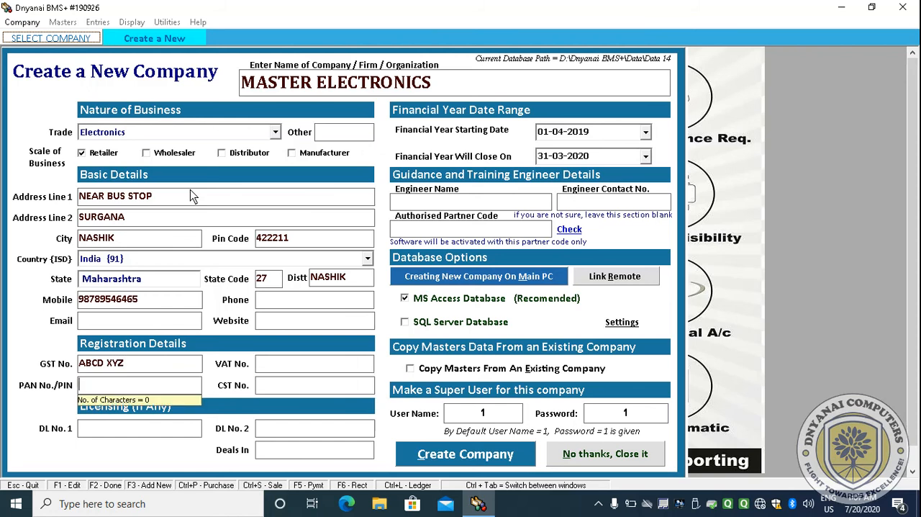
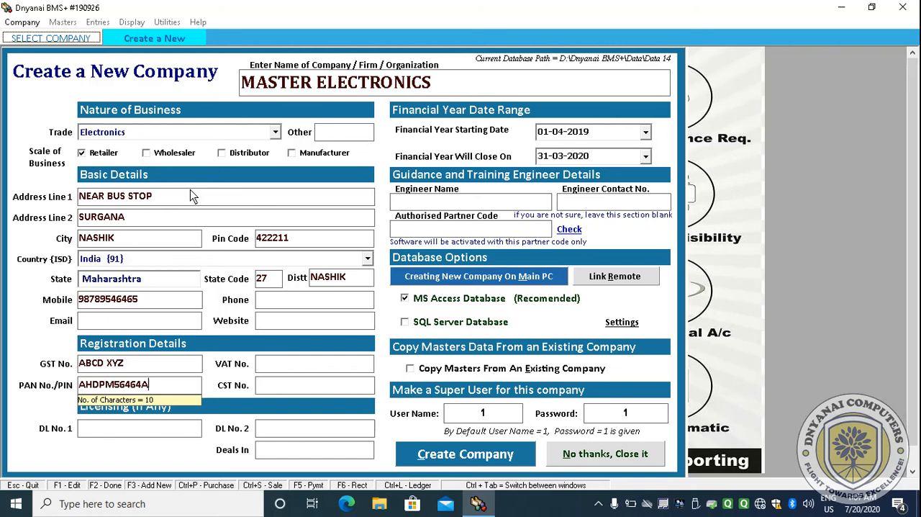
- Enter the company's PAN number
key("Tab")
key("Tab")
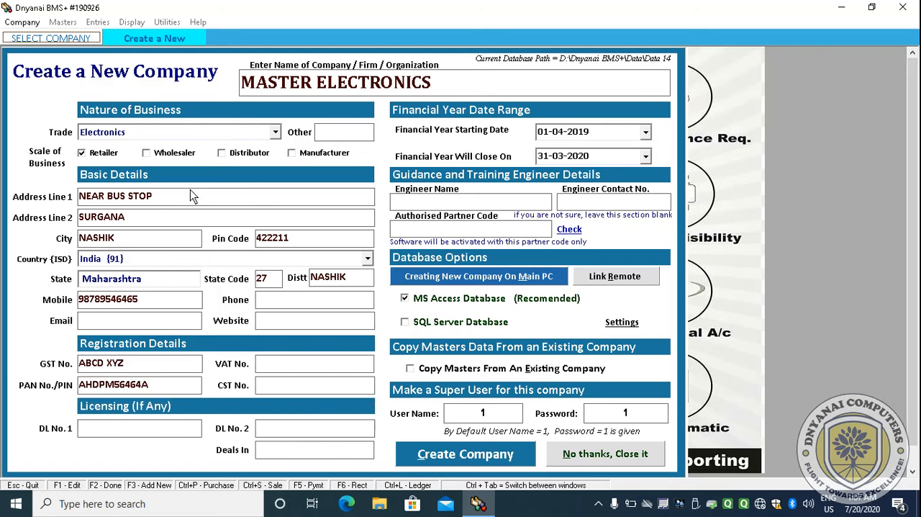
- Create the company with the default super user and acknowledge the notices
key("Tab")
key("Tab")
key("Tab")
key("Tab")
key("Tab")
key("Tab")
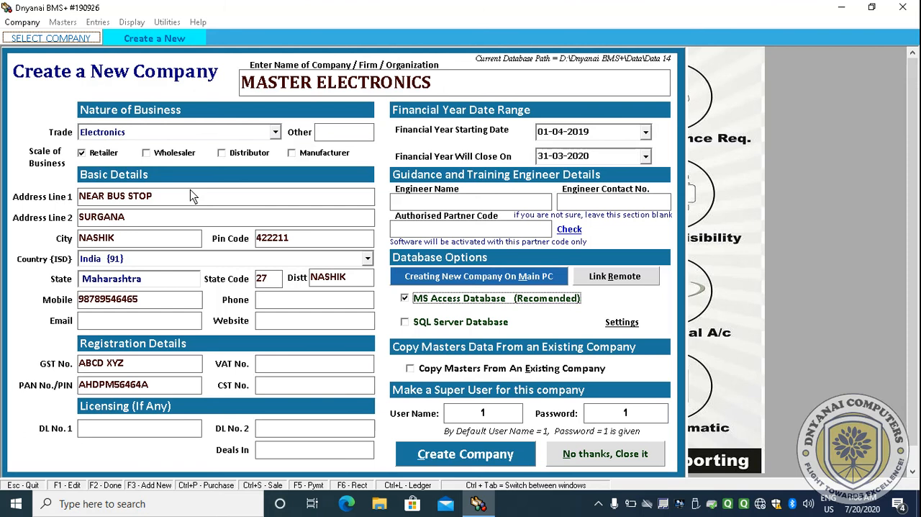
key("Tab")
key("Tab")
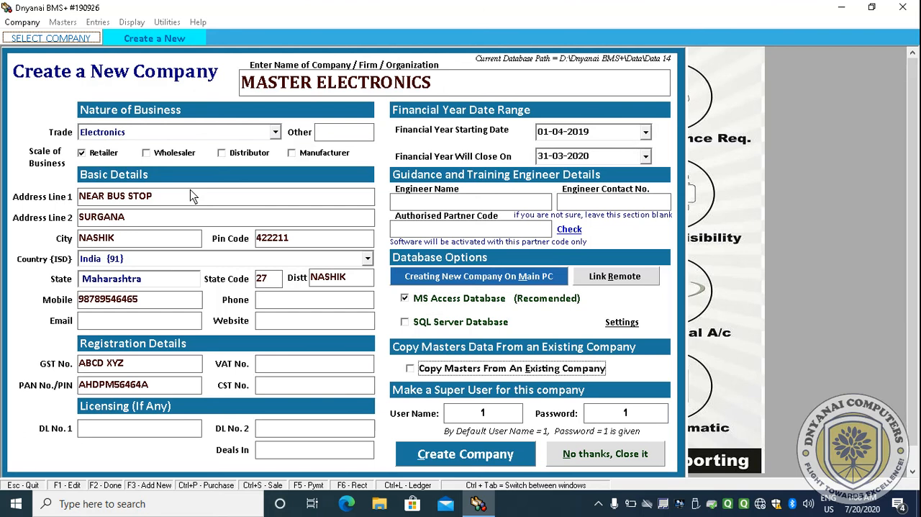
key("Tab")
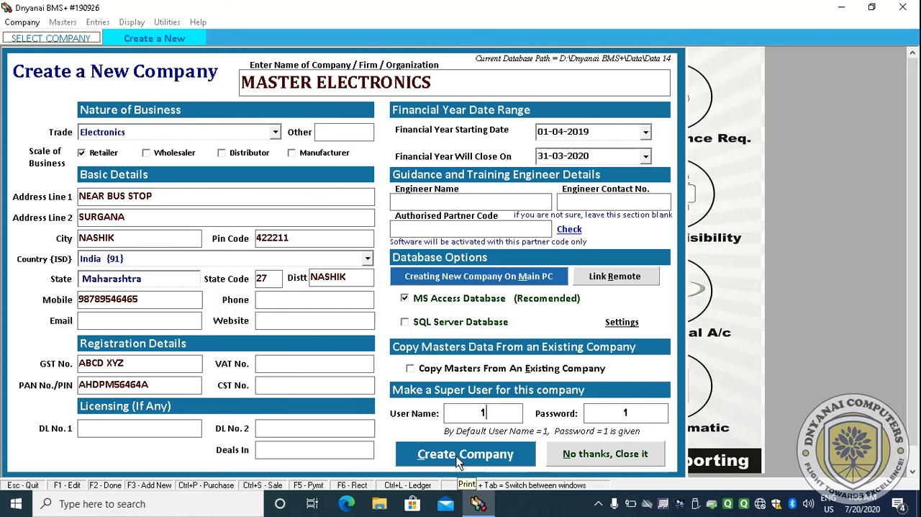
key("Tab")
key("Tab")
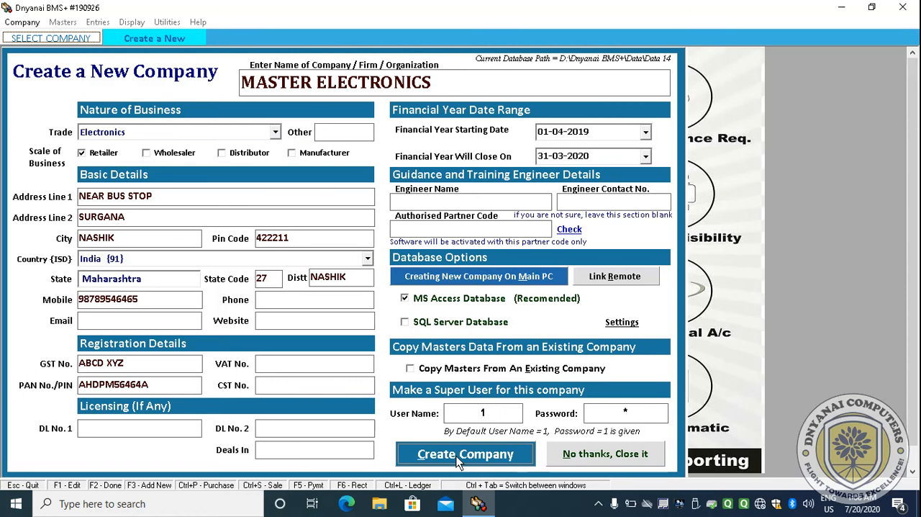
left_click(456, 456)
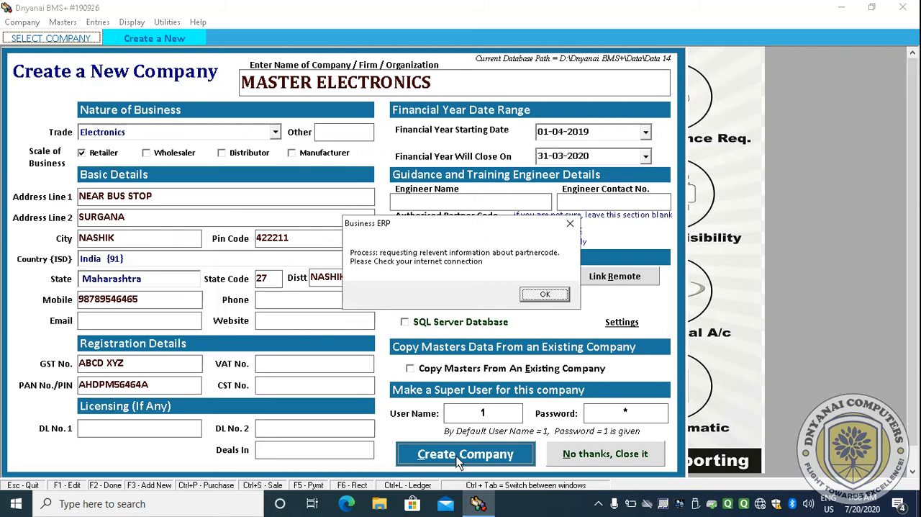
key("Return")
key("Return")
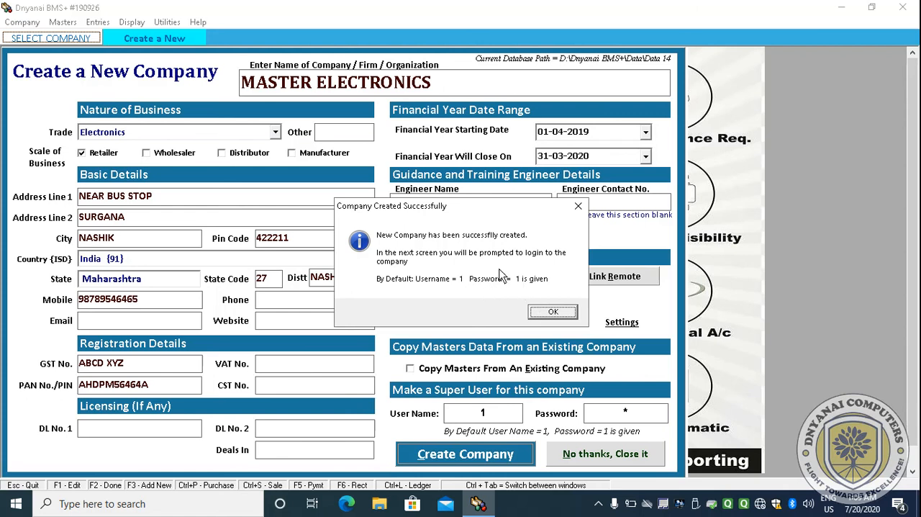
left_click(550, 313)
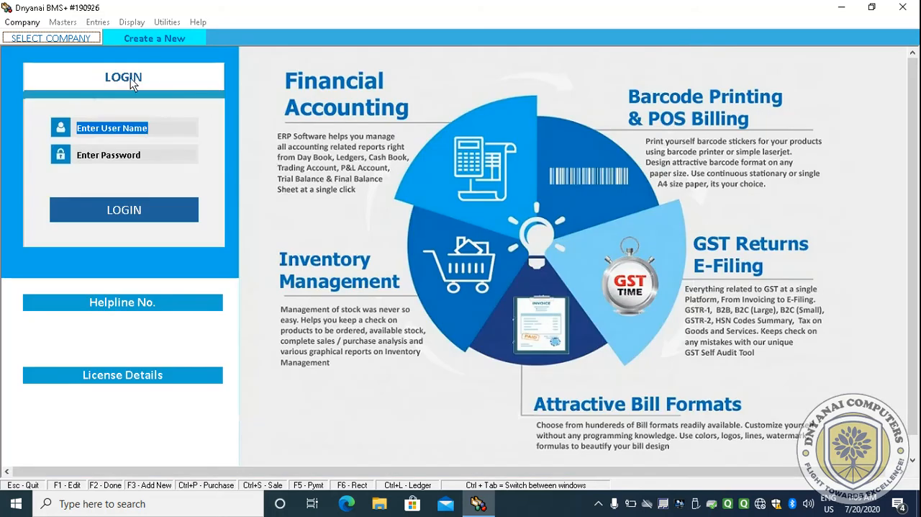
- Log in to the new company with user name 1 and the account password
type("1")
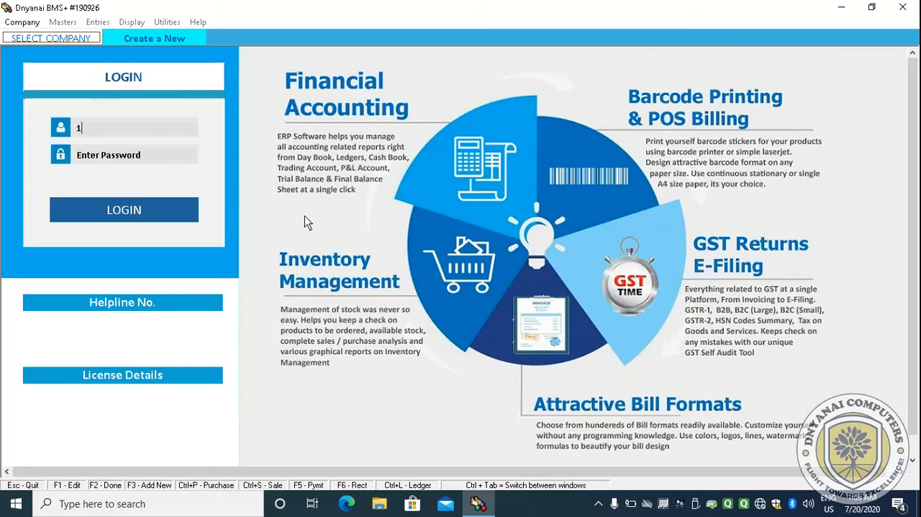
key("Return")
type("1")
key("Return")
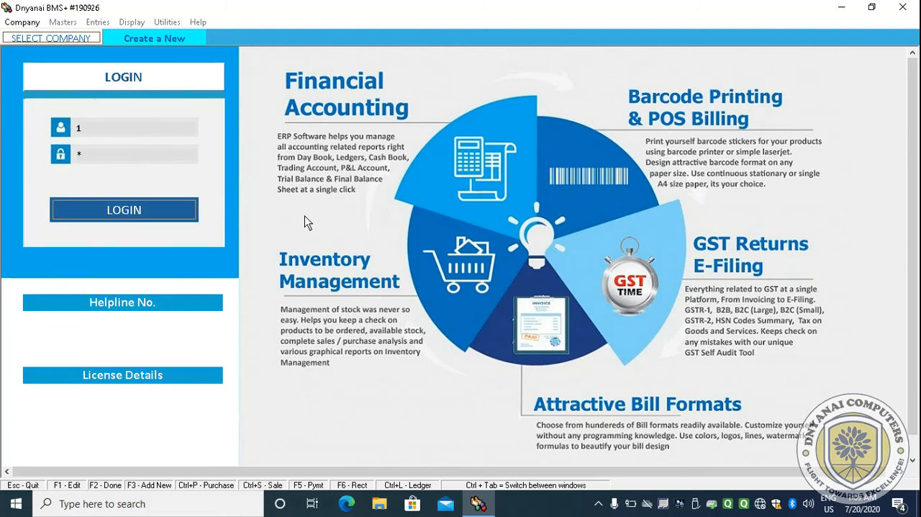
key("Return")
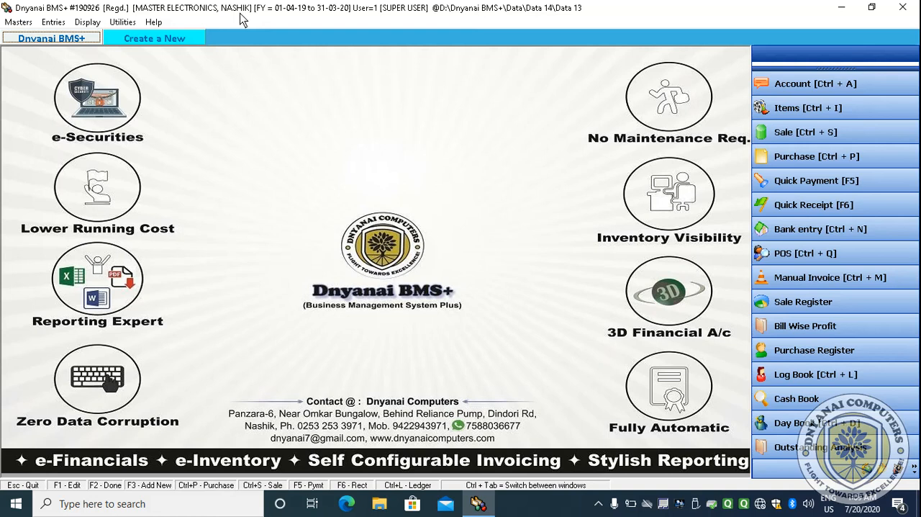
- Open the company info and change the city to SURGANA
left_click(18, 21)
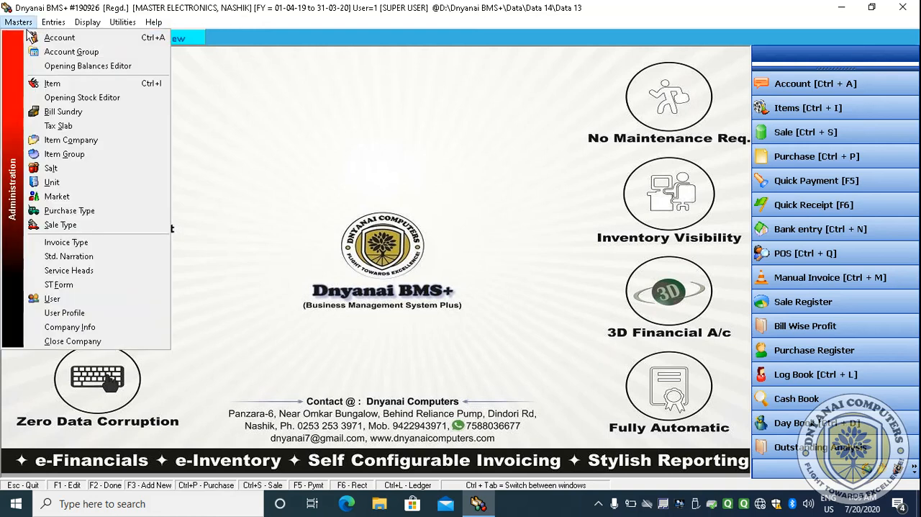
left_click(82, 332)
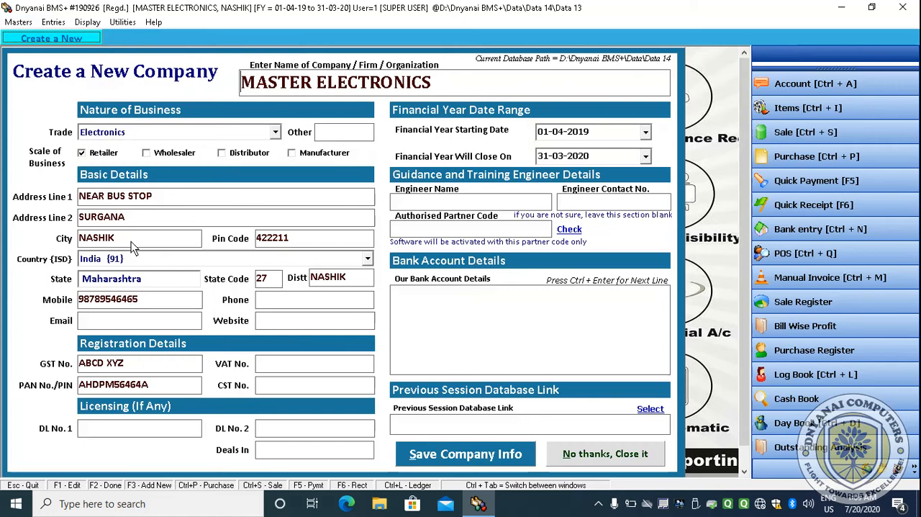
double_click(110, 239)
type("S")
key("BackSpace")
type("s")
key("BackSpace")
type("SURGANA")
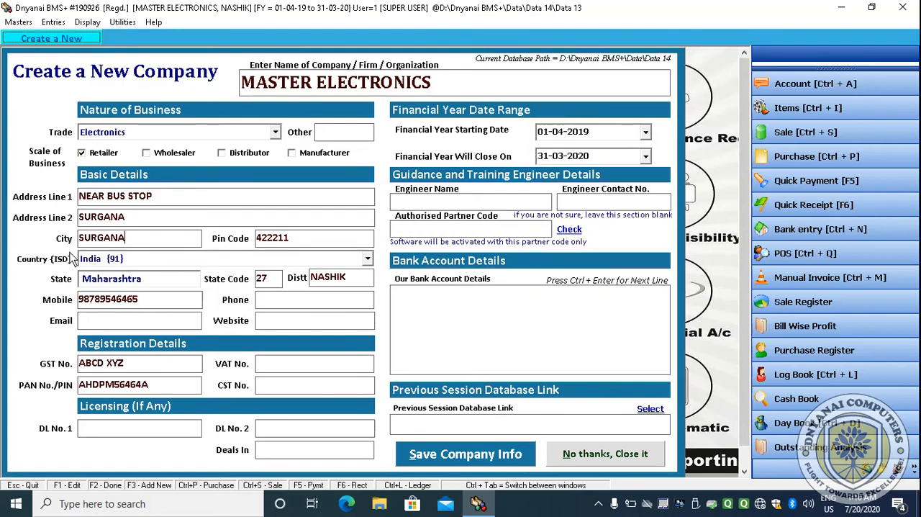
- Edit the second address line to add a nearby bank landmark before SURGANA
left_click(164, 219)
key("Home")
type("OPP ")
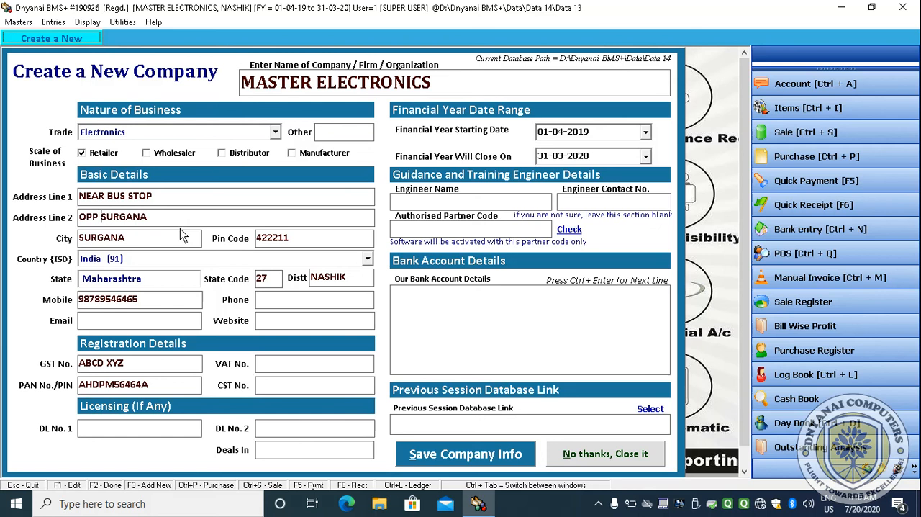
type("SBI BANK")
key("BackSpace")
type(",")
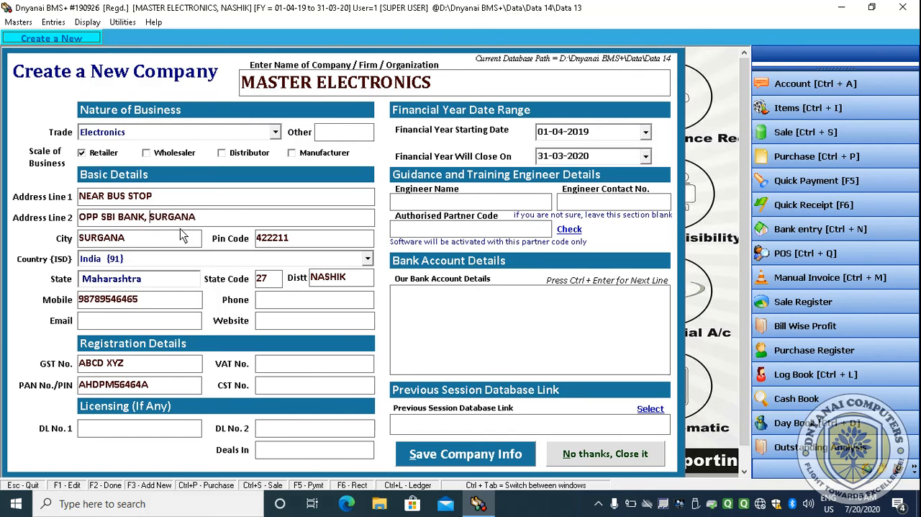
key("Left")
key("Left")
key("Left")
key("Left")
key("Left")
key("Left")
key("Left")
key("Left")
key("Left")
key("Left")
type(".")
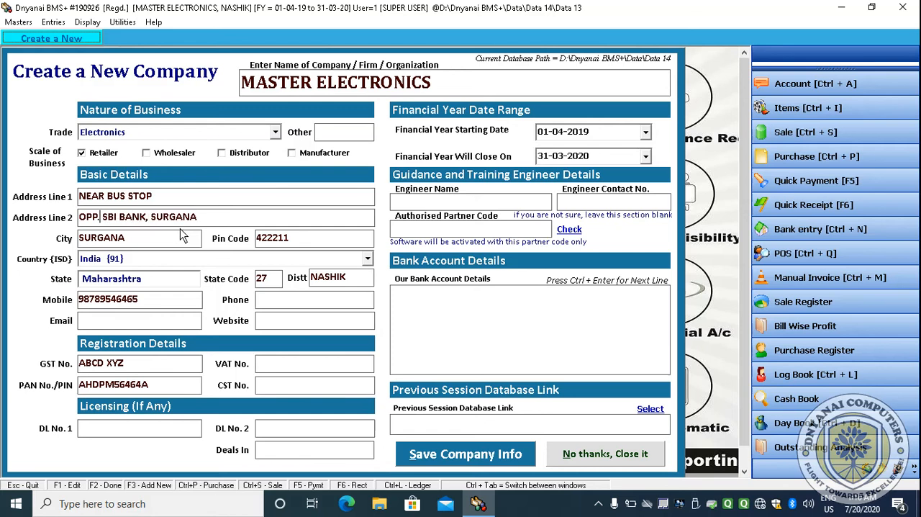
- Save the edited company info and acknowledge the confirmation
key("Return")
key("Return")
key("Return")
key("Return")
key("Return")
key("Return")
key("Return")
key("Return")
key("Return")
key("Return")
key("Return")
key("Return")
key("Return")
key("Return")
key("Return")
key("Return")
key("Return")
key("Return")
key("Return")
key("Return")
key("Return")
key("Return")
key("Return")
key("Return")
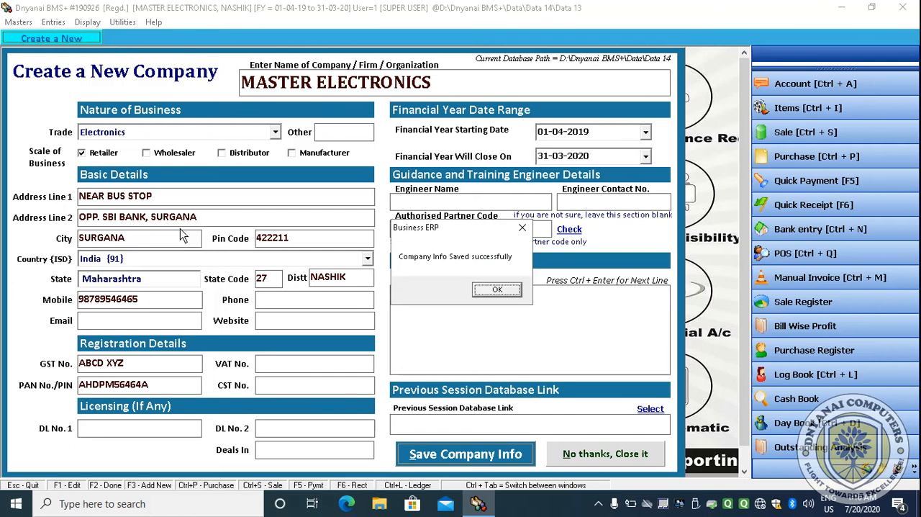
key("Return")
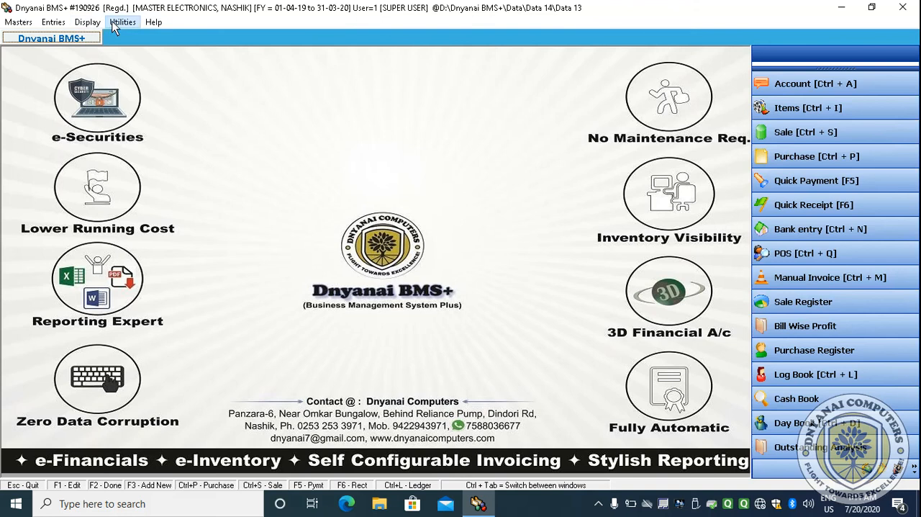
left_click(87, 23)
mouse_move(64, 25)
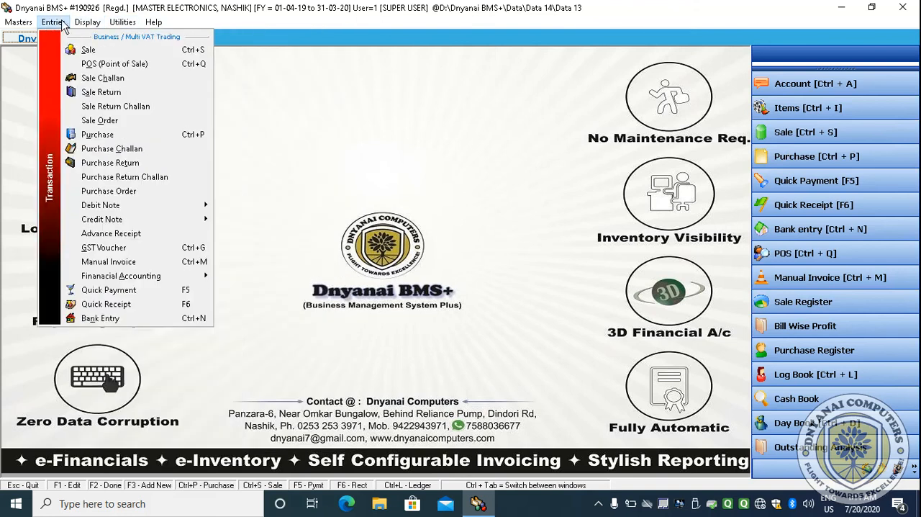
mouse_move(96, 23)
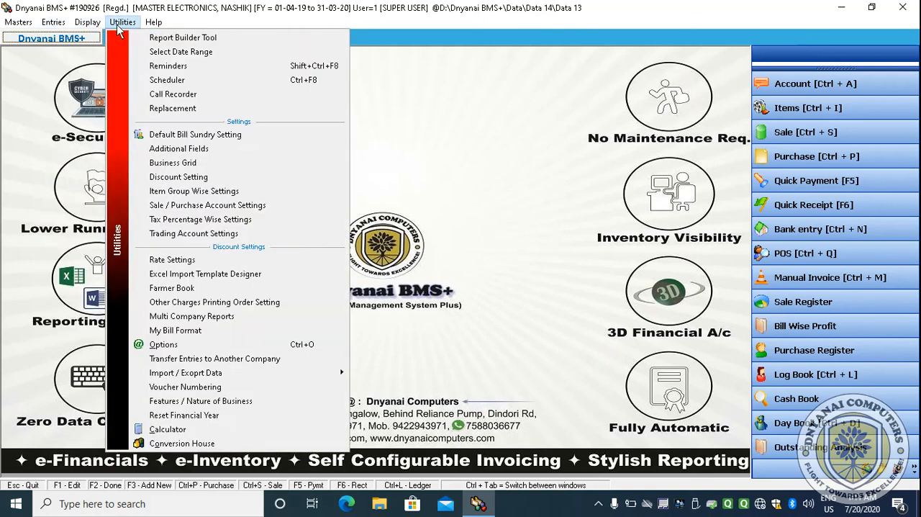
mouse_move(149, 25)
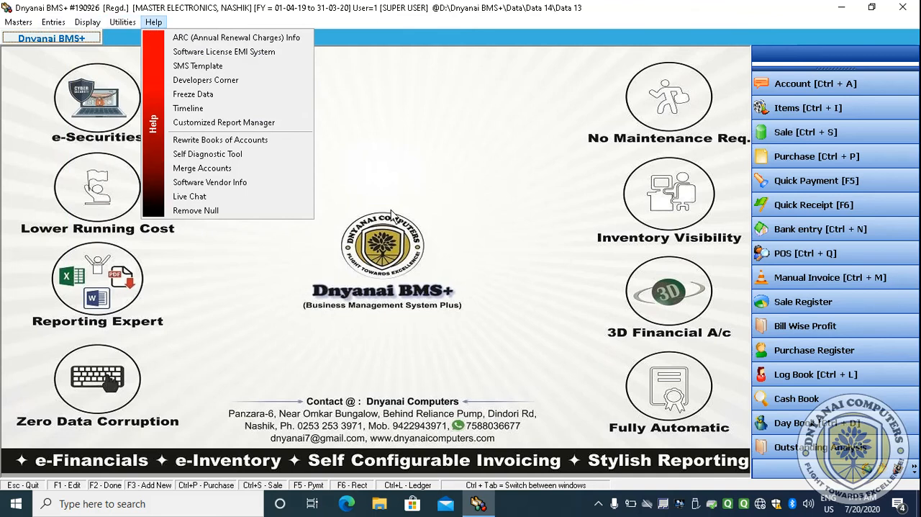
left_click(452, 226)
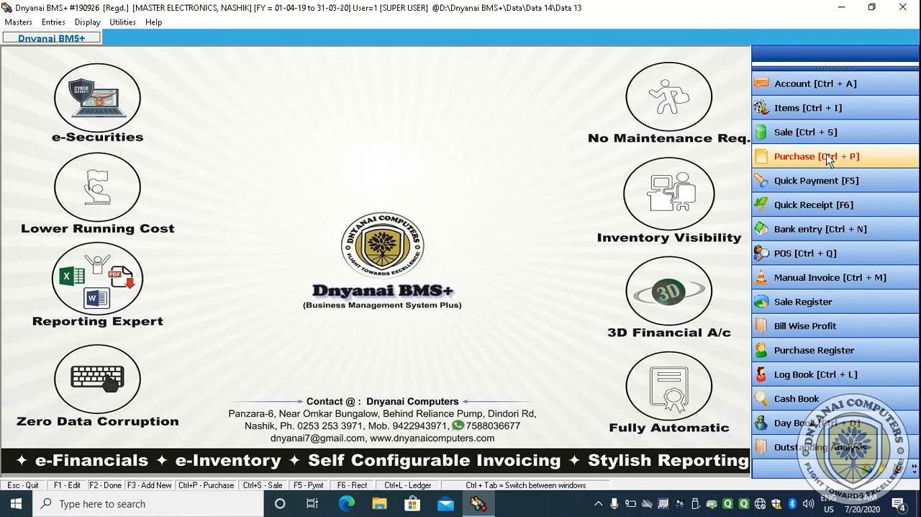
- Open a new purchase bill and enter the bill date 02-07-2019
left_click(802, 158)
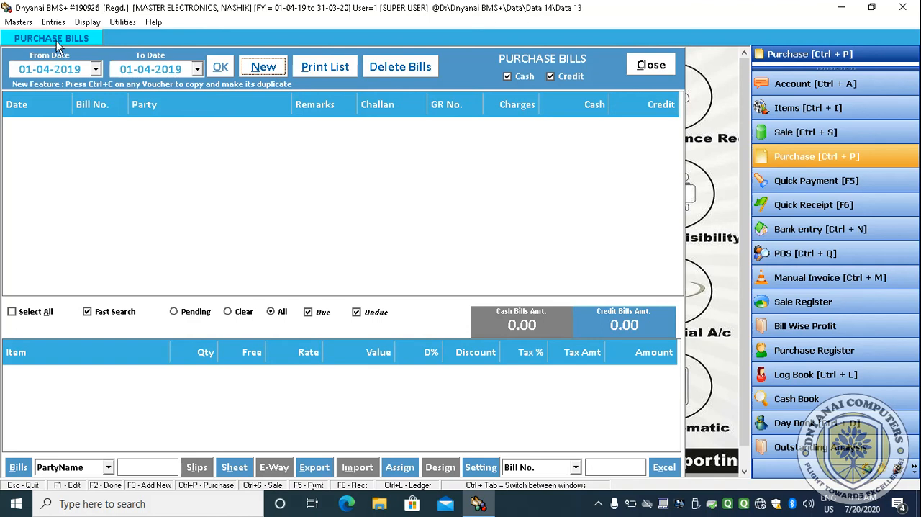
left_click(265, 70)
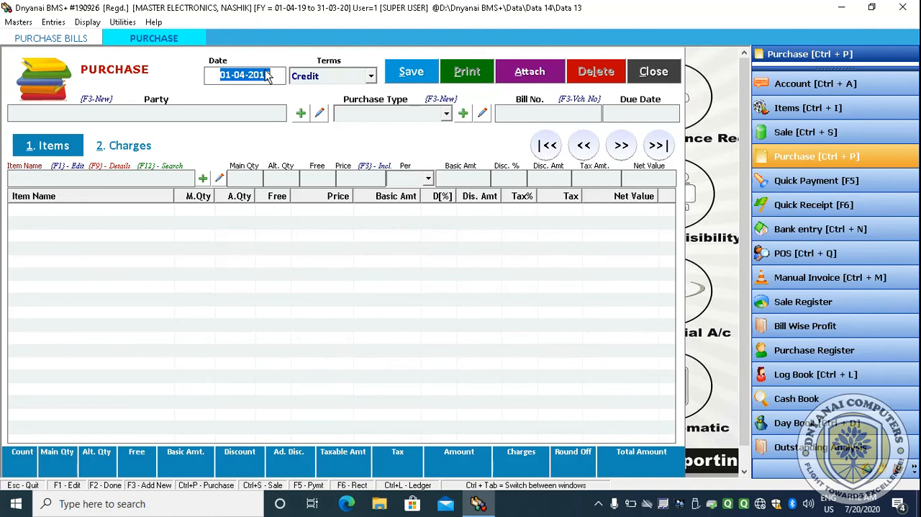
type("7")
key("BackSpace")
type("2")
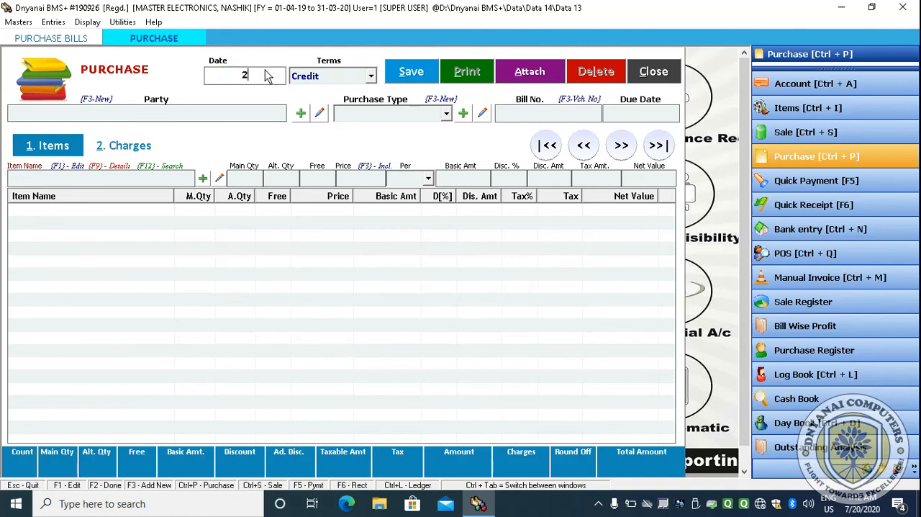
type("-7")
key("Return")
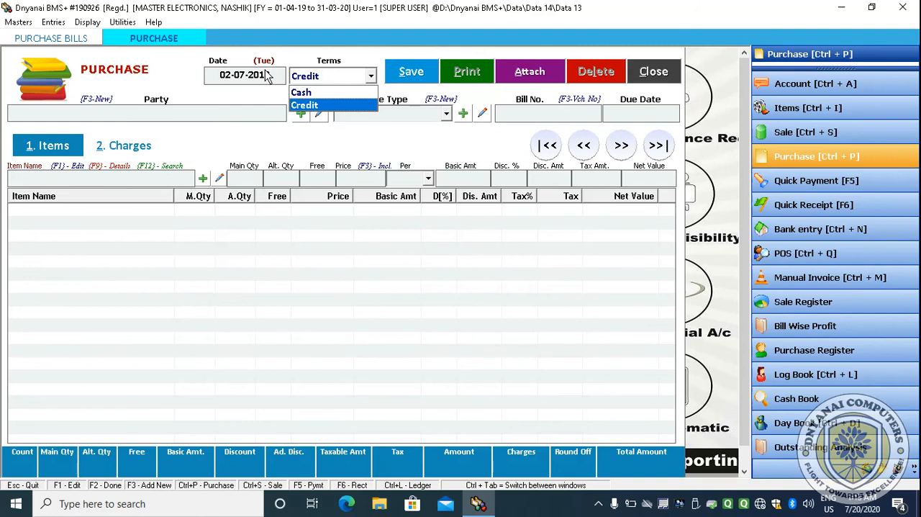
left_click(267, 76)
left_click(261, 82)
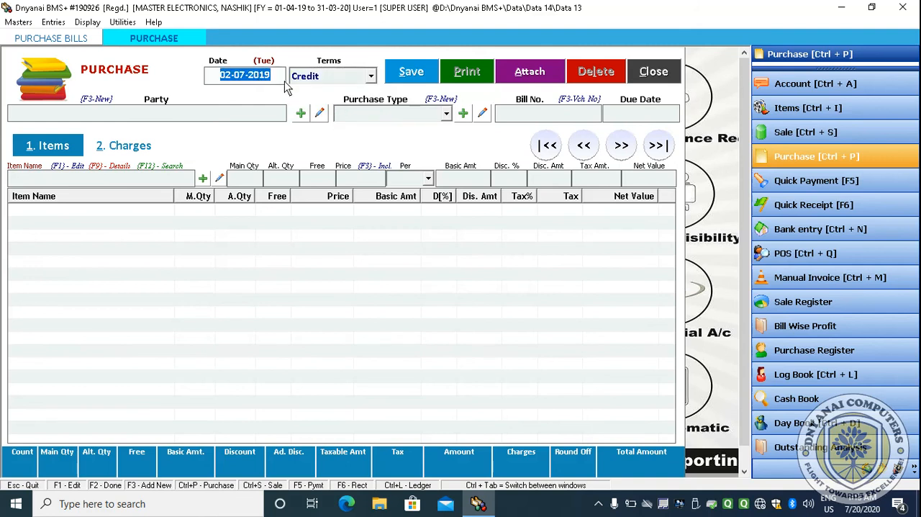
- Open the company info and set the financial year starting date to 01-04-2020
left_click(18, 23)
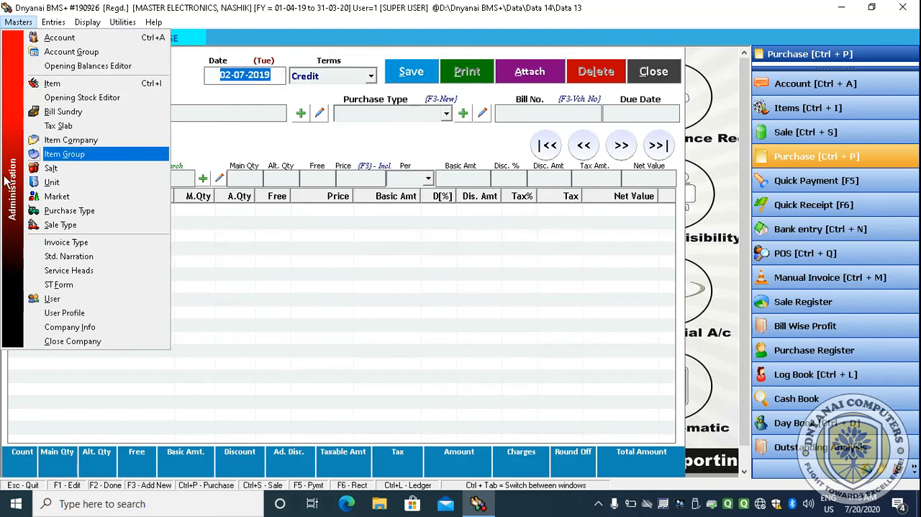
left_click(85, 328)
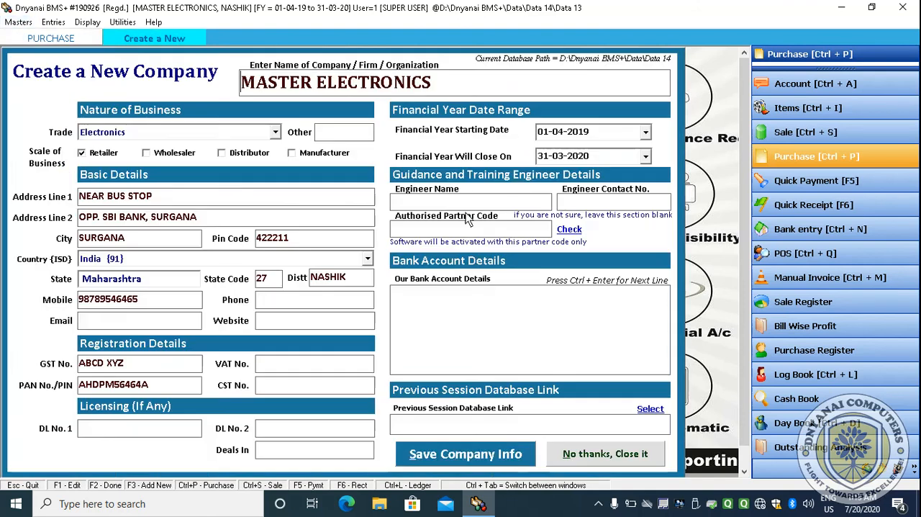
left_click(649, 132)
left_click(675, 154)
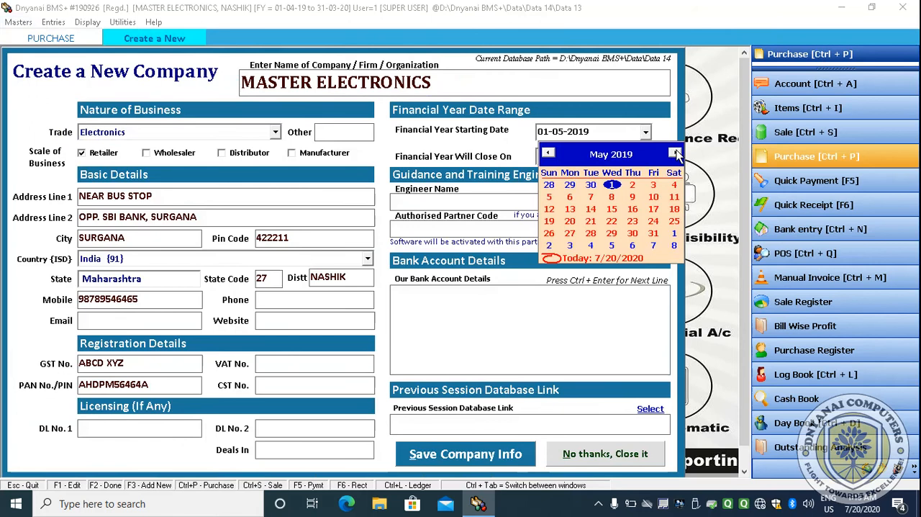
left_click(675, 153)
left_click(675, 153)
left_click(675, 153)
left_click(674, 153)
left_click(675, 153)
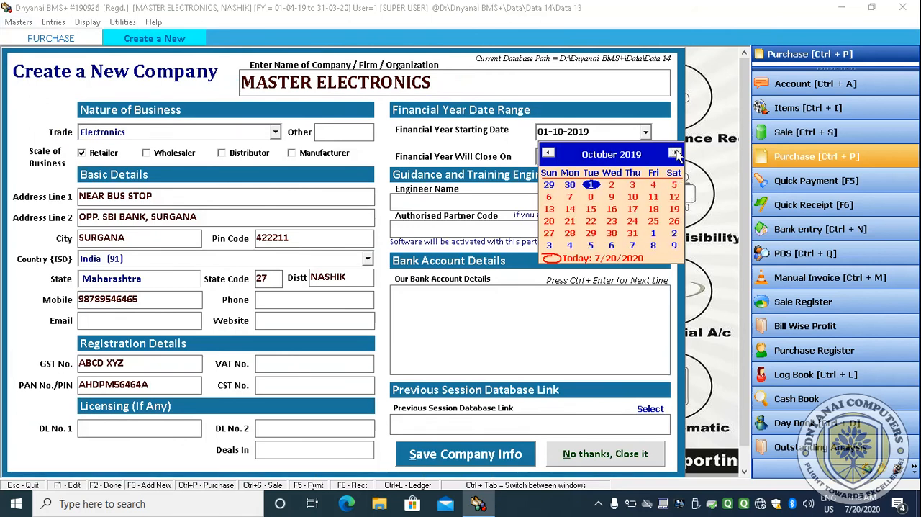
left_click(675, 154)
left_click(676, 153)
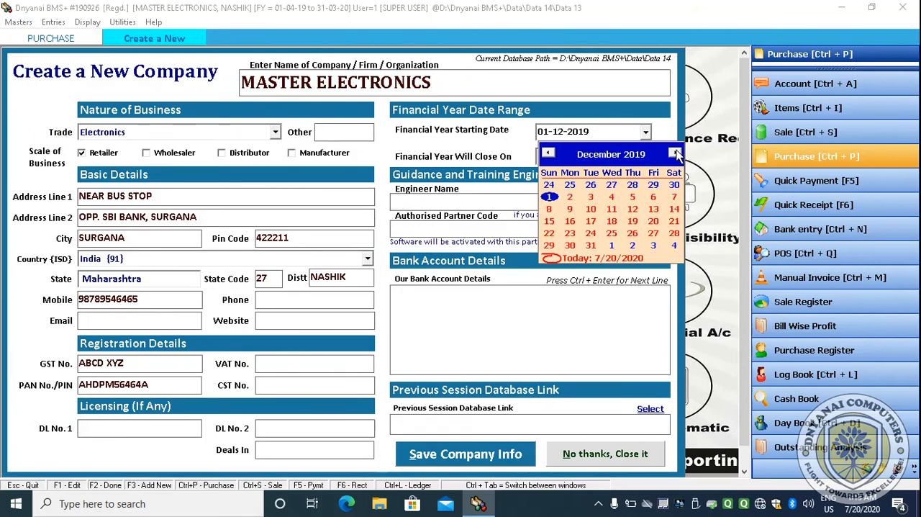
left_click(675, 153)
left_click(675, 153)
left_click(675, 153)
left_click(676, 153)
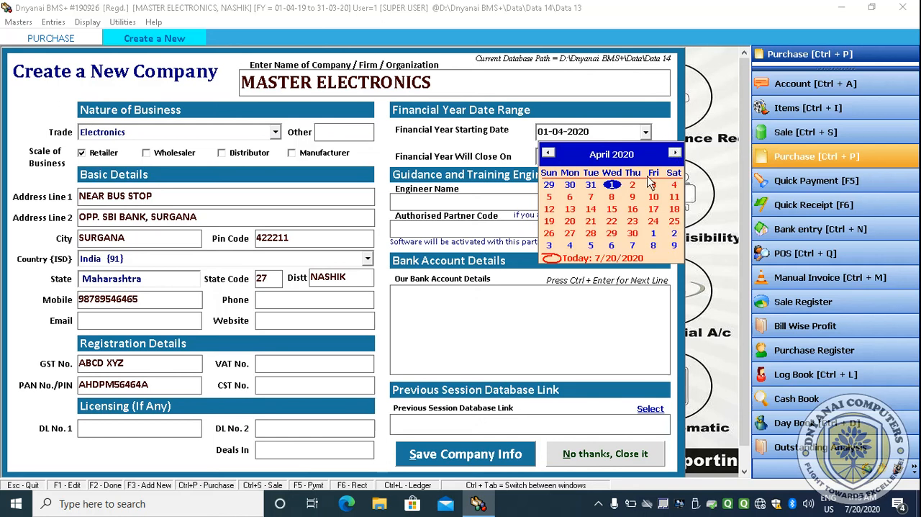
left_click(611, 185)
- Set the financial year closing date to 31-03-2021 and save the company info
left_click(647, 158)
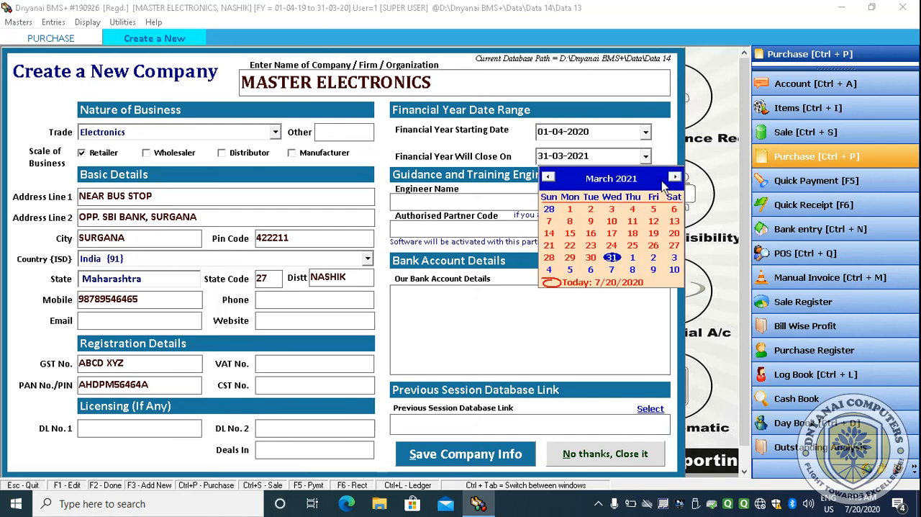
left_click(612, 257)
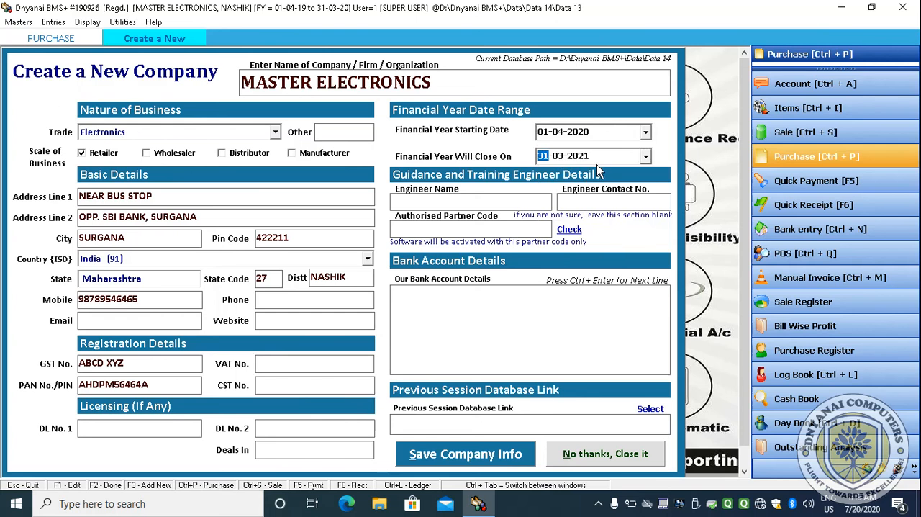
key("Return")
key("Return")
key("Return")
key("Return")
key("Return")
key("Return")
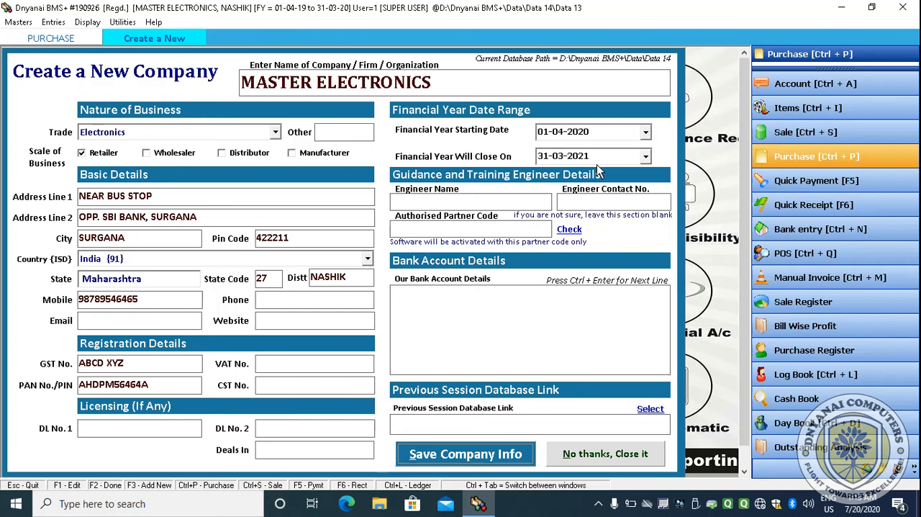
key("Return")
key("Return")
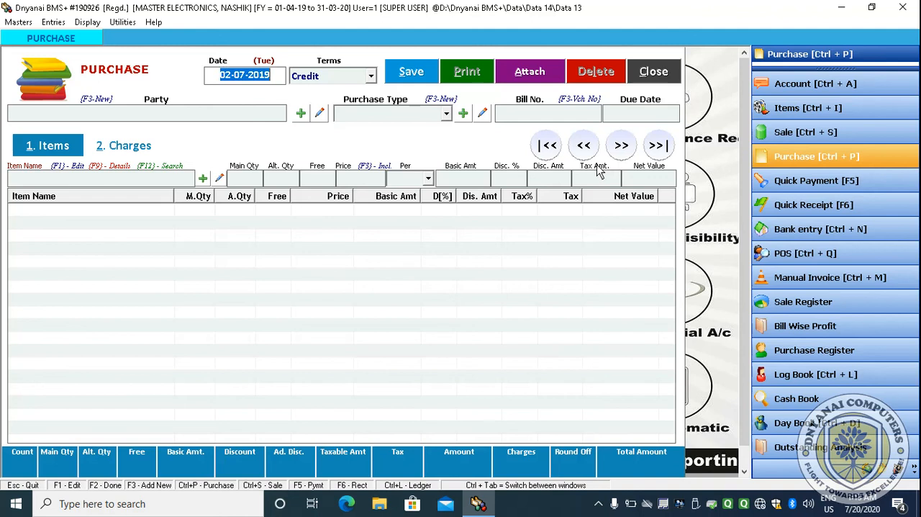
- Set the purchase bill date to 02-07-2020 and choose Credit as the terms
type("2")
key("Return")
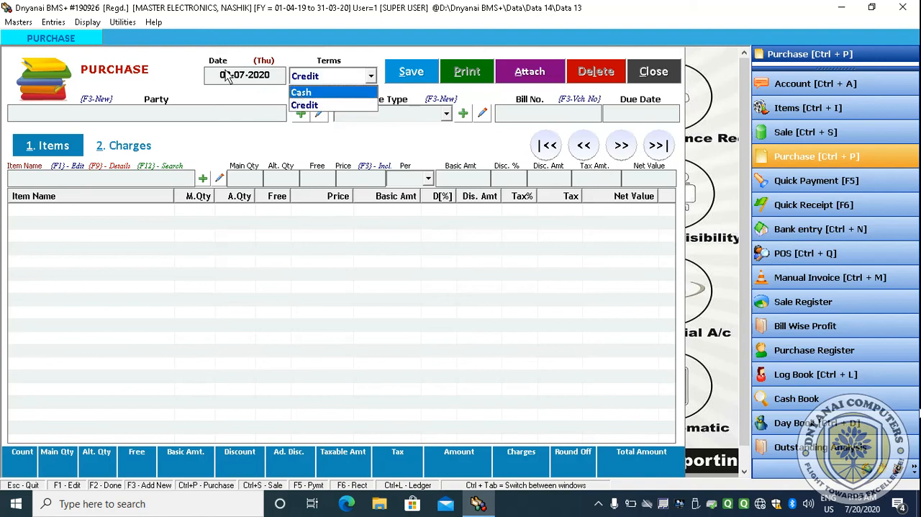
left_click(319, 105)
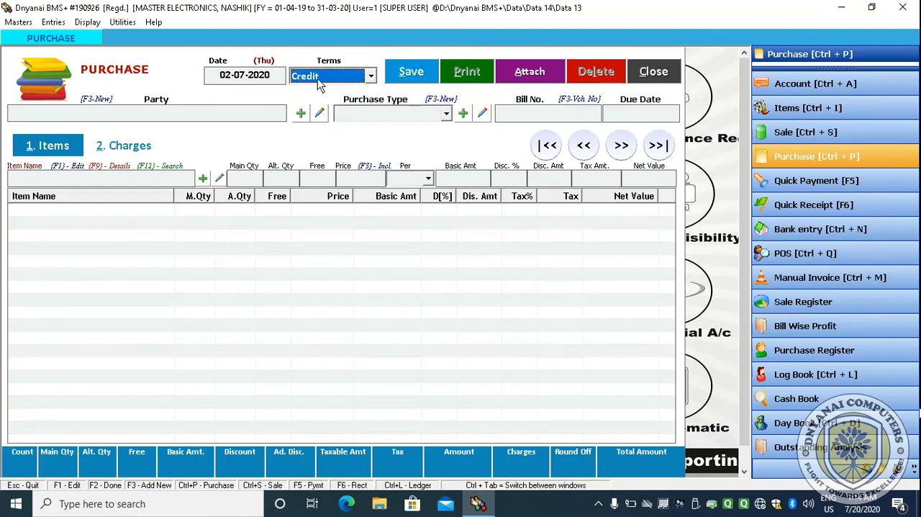
key("Return")
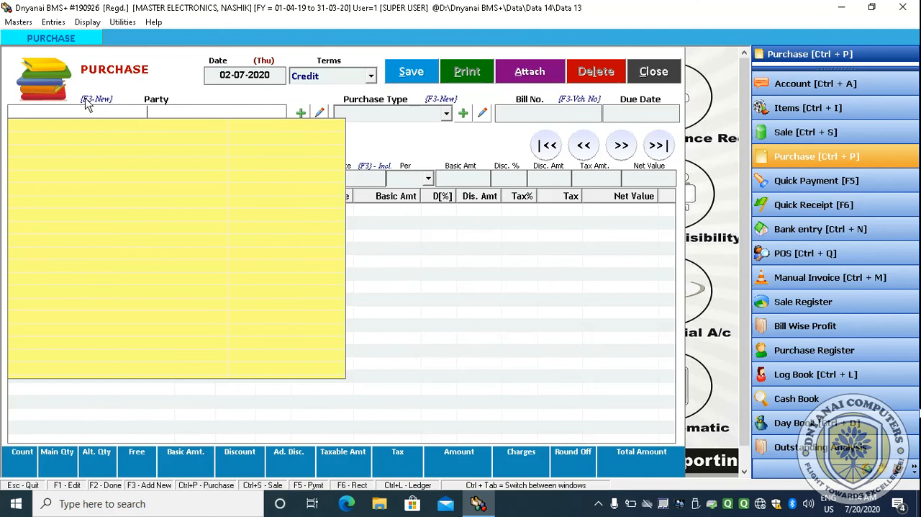
- Add a new party account named BOMBAY SUPER MARKET with the same print name
left_click(301, 113)
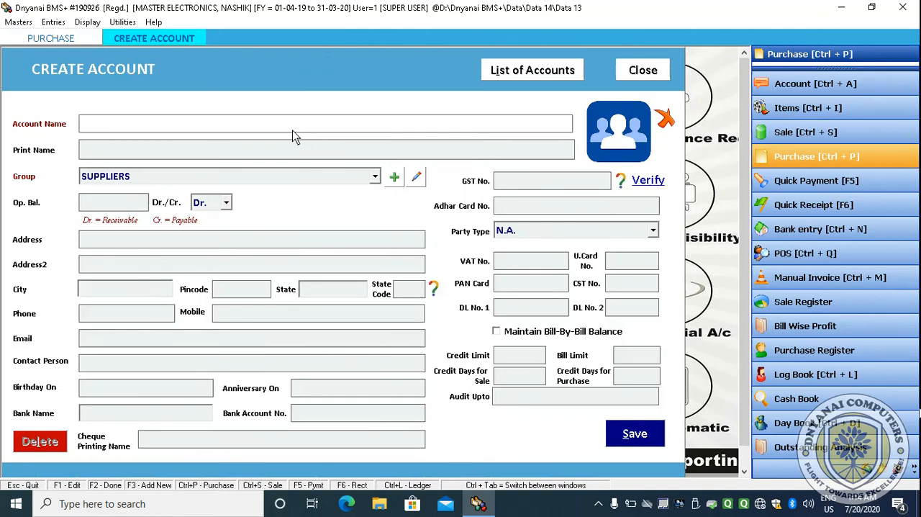
type("BOMBA")
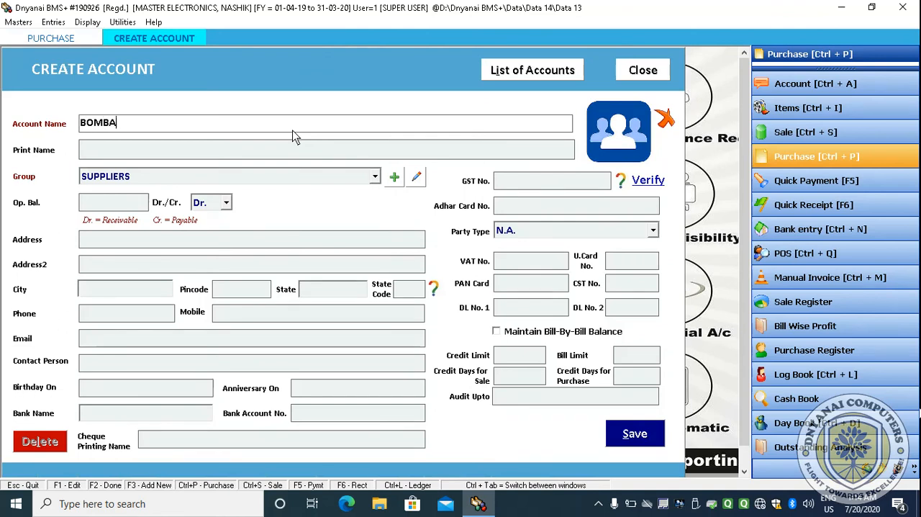
type("Y SUPER MARKET")
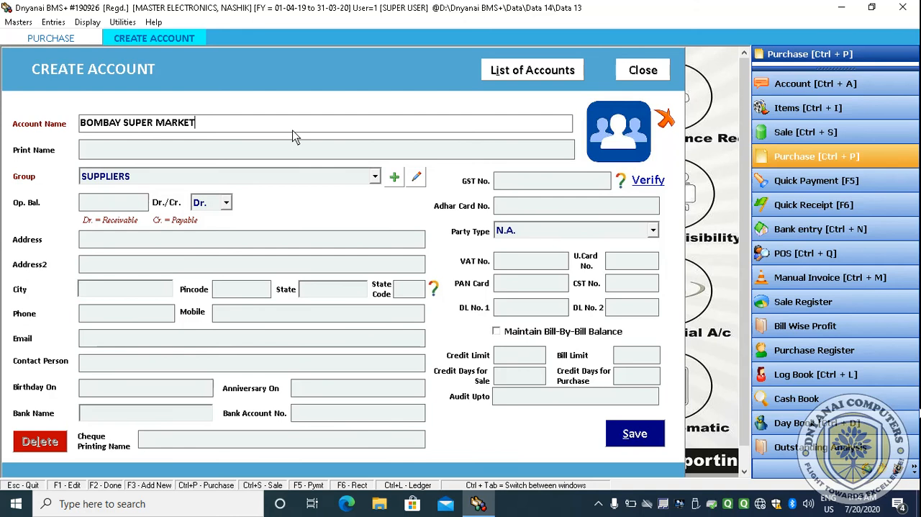
key("Return")
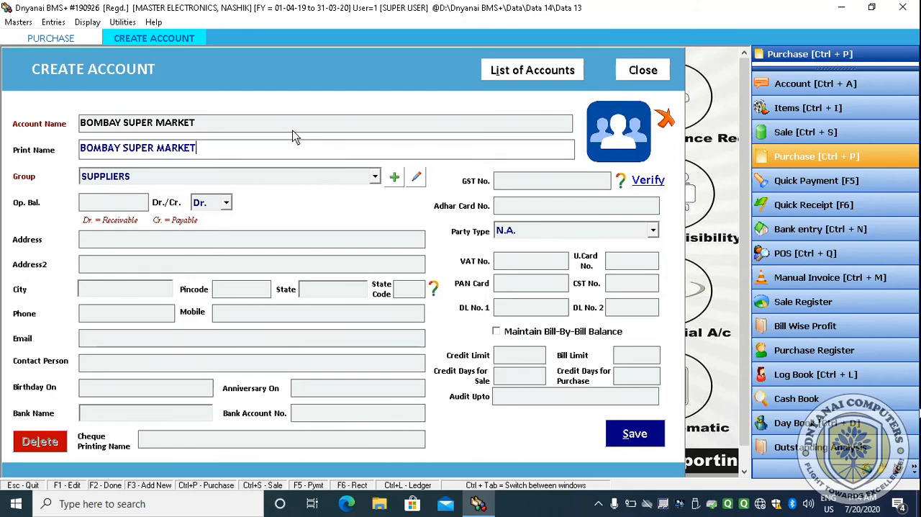
key("Return")
key("Return")
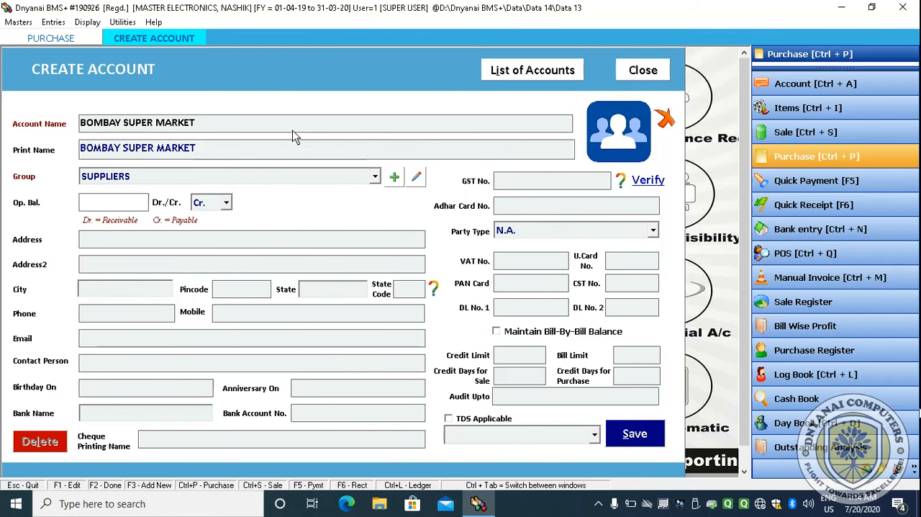
left_click(374, 177)
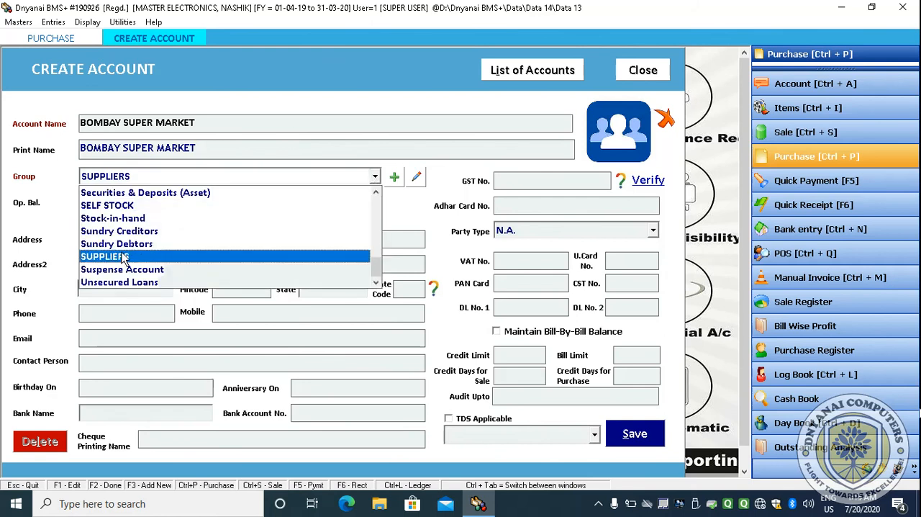
left_click(48, 235)
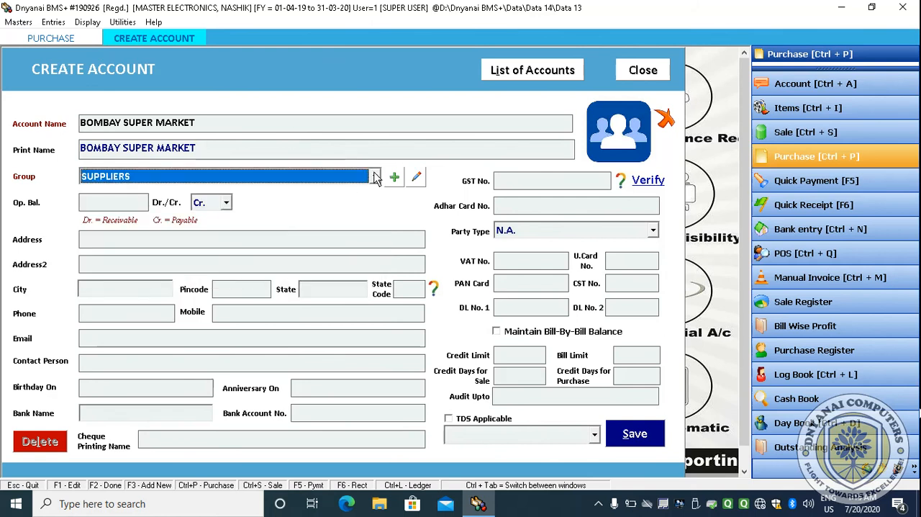
left_click(374, 176)
left_click(42, 205)
key("Return")
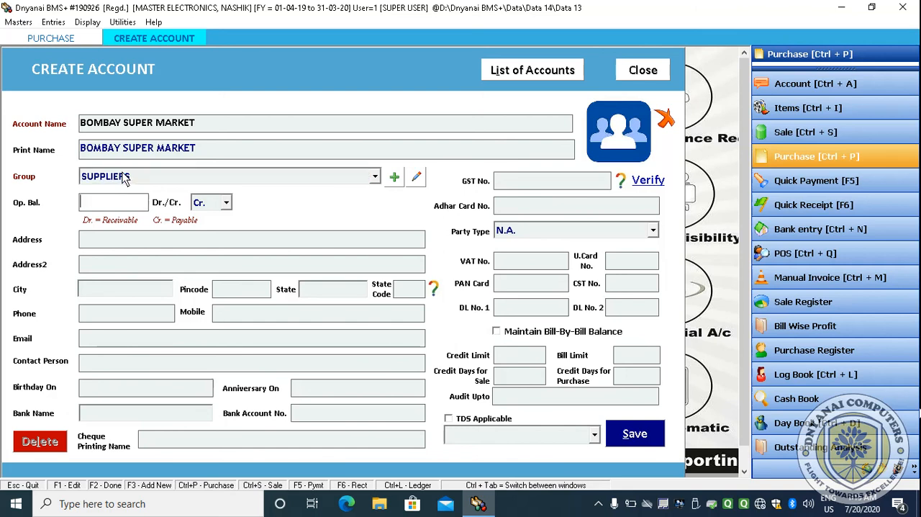
key("Return")
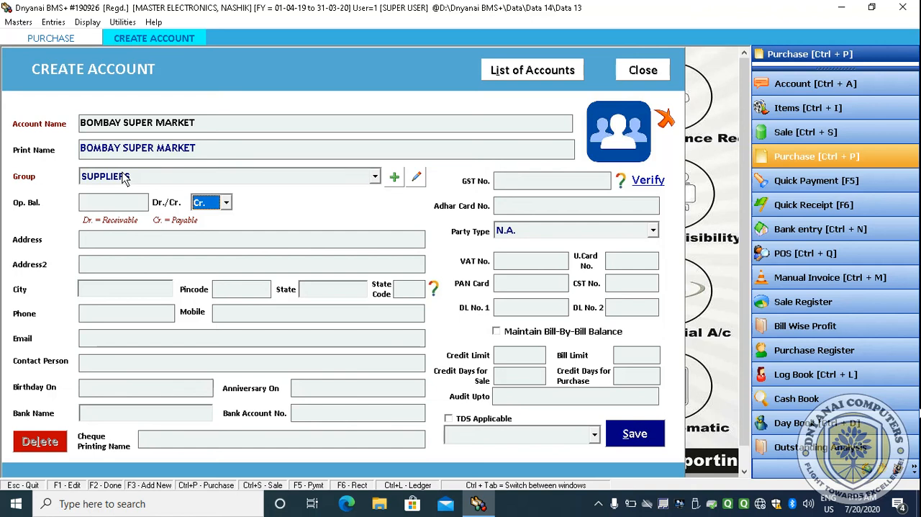
key("Return")
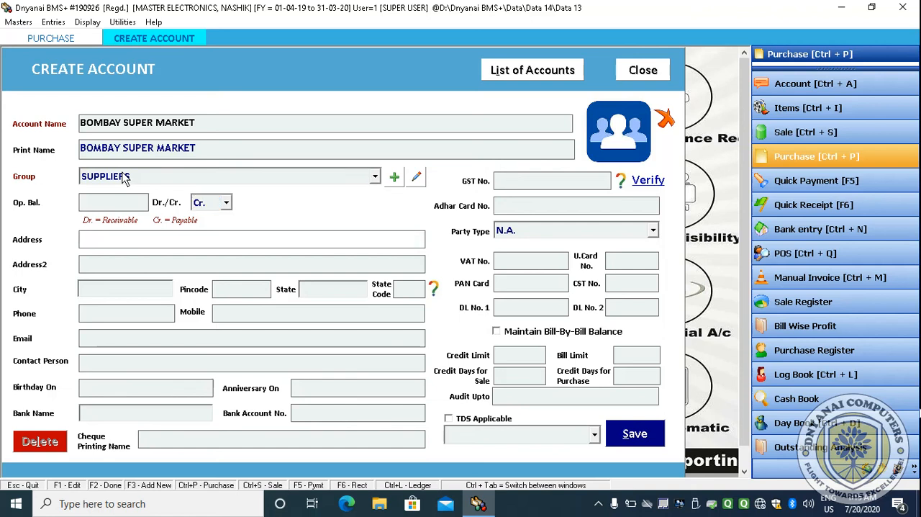
left_click(123, 205)
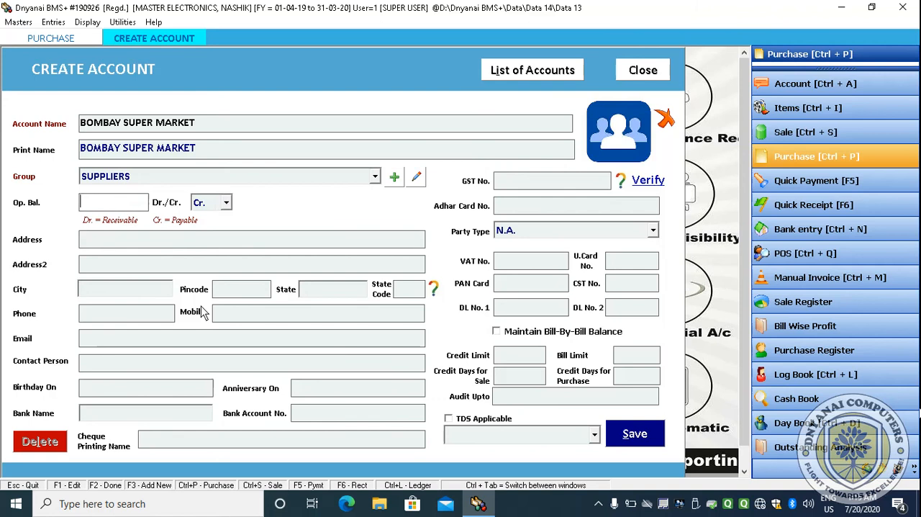
type("550")
type("0")
key("BackSpace")
key("BackSpace")
key("BackSpace")
key("BackSpace")
key("BackSpace")
- Enter the supplier's address as NASHIK with MAIN ROAD as the second address line
key("Return")
key("Return")
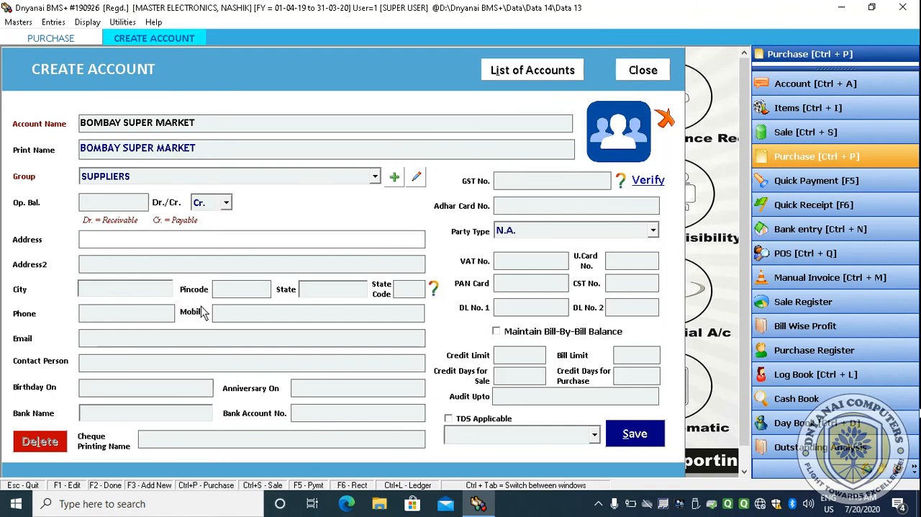
type("BOM")
key("BackSpace")
key("BackSpace")
key("BackSpace")
type("NASHIK")
key("Return")
type("MAIN")
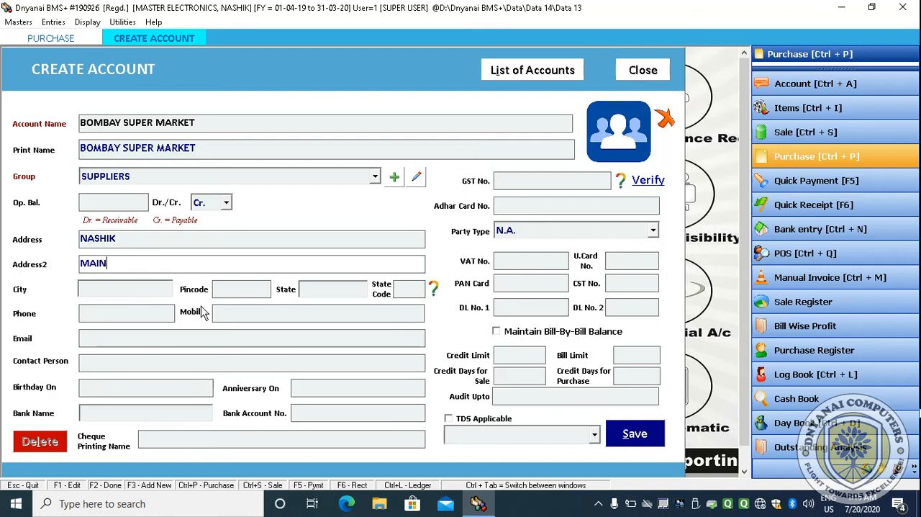
type(" ROAD")
key("Return")
- Set the supplier's city to NASHIK, pincode to 422211 and state to Maharashtra
type("N")
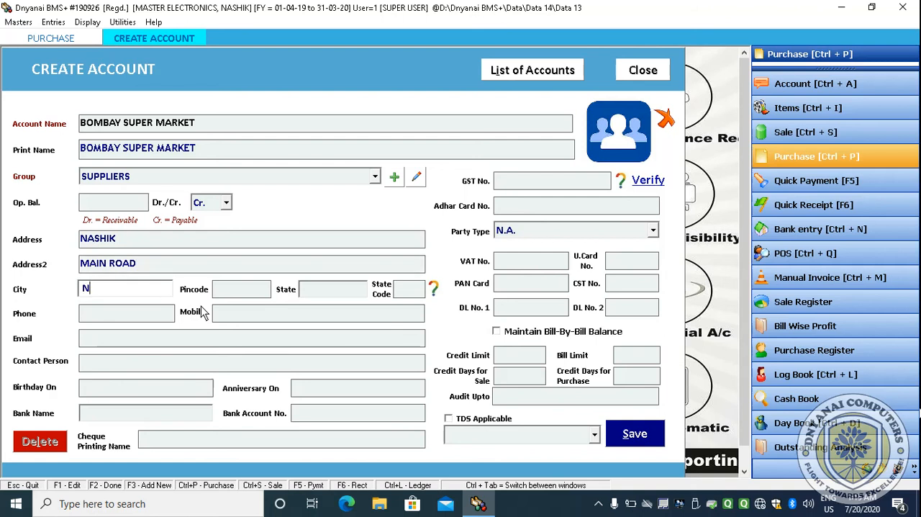
type("ASHIK")
key("Return")
type("422211")
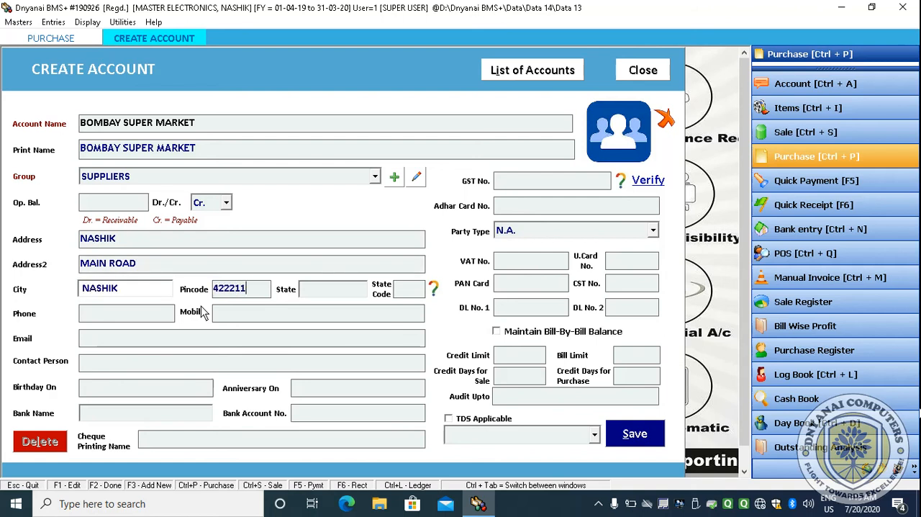
key("Return")
type("Maharashtra")
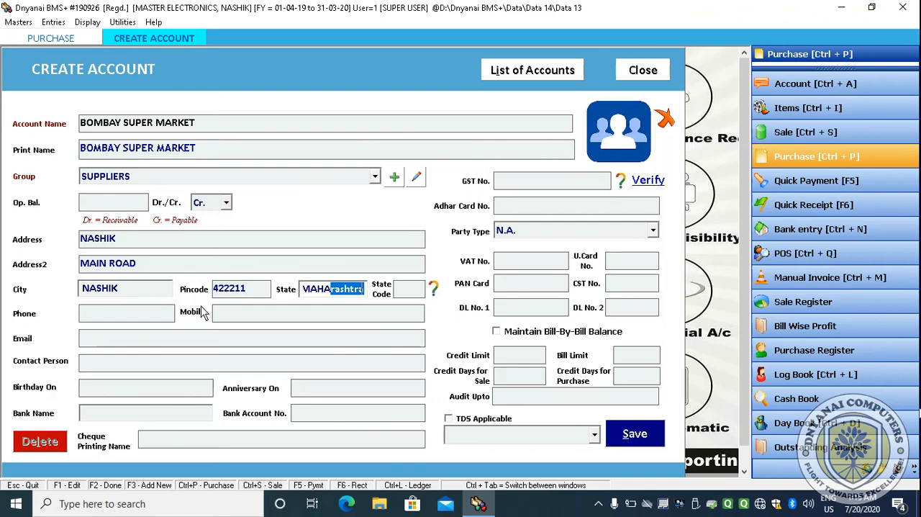
key("Return")
key("Return")
key("Return")
key("Return")
key("Return")
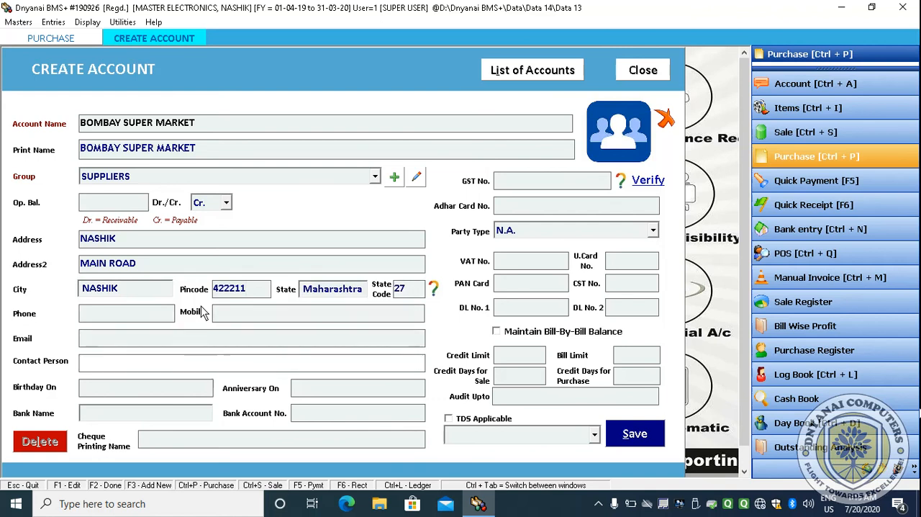
- Enter the supplier's mobile number
left_click(228, 312)
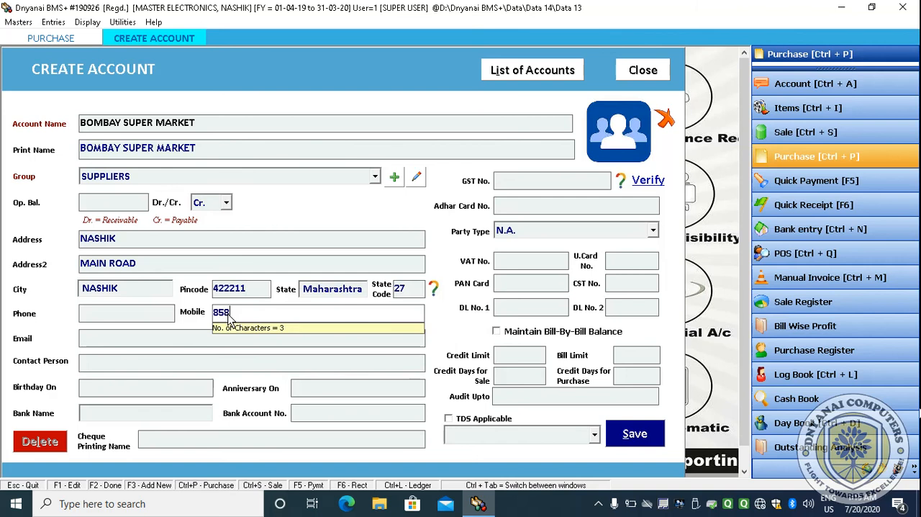
key("Return")
key("Return")
key("Return")
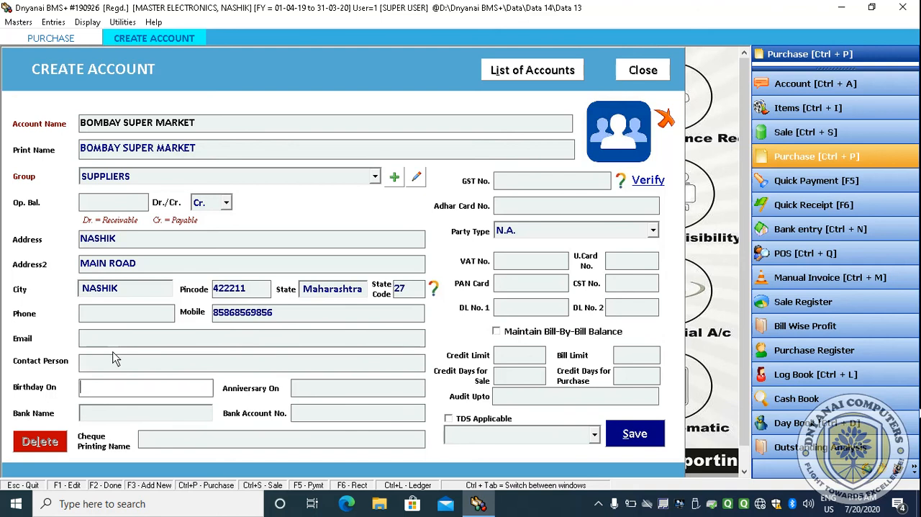
- Fill in the contact person's full name for the supplier account
left_click(72, 369)
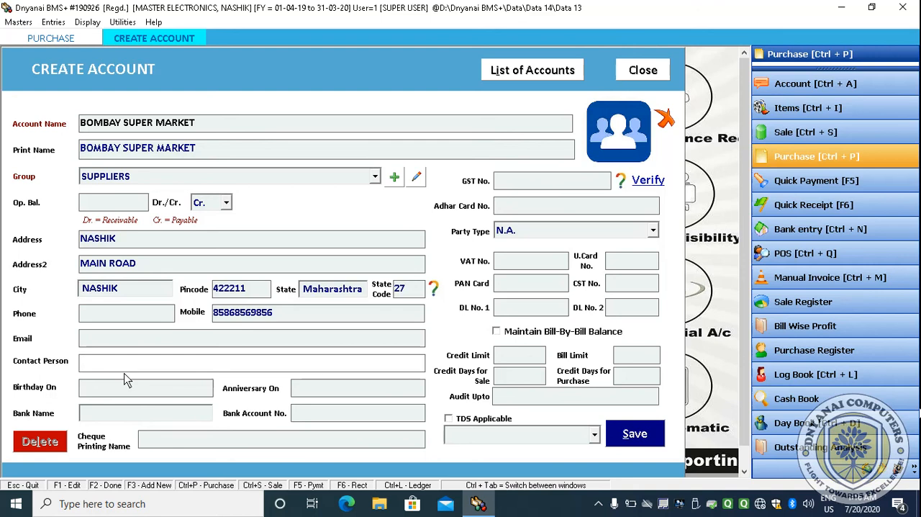
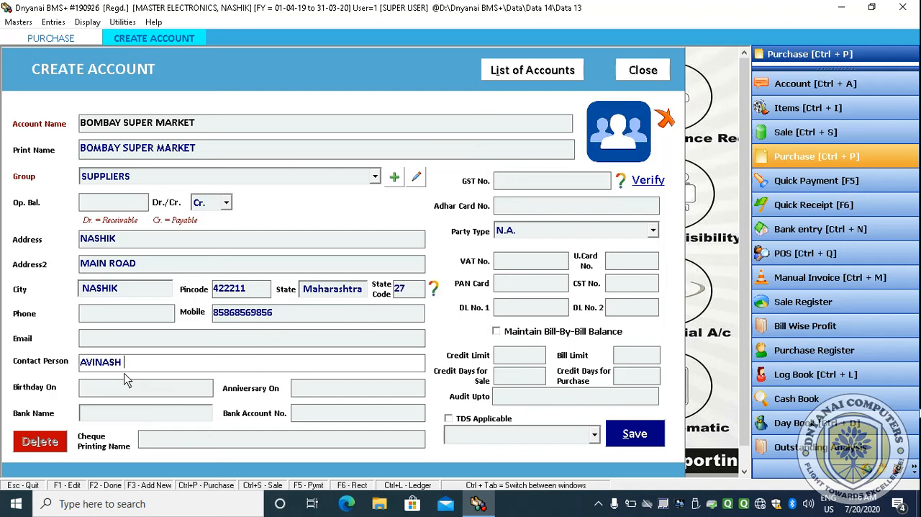
key("Return")
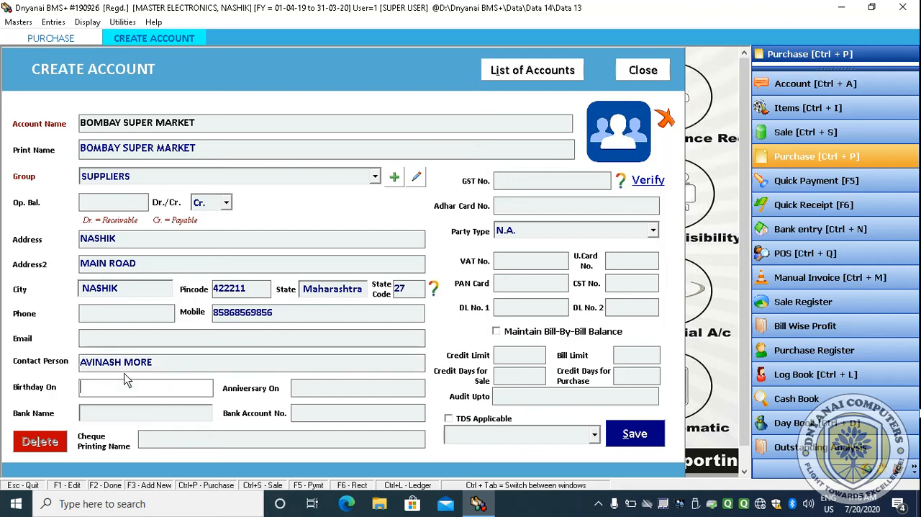
key("Return")
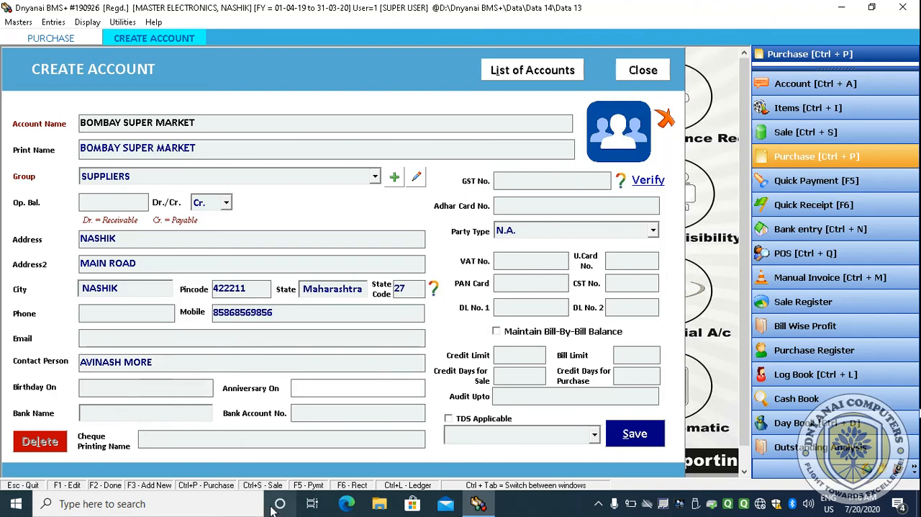
- Keep Within State Consumer as the party type, skip the remaining fields and save the BOMBAY SUPER MARKET account
key("Return")
key("Return")
key("Return")
key("Return")
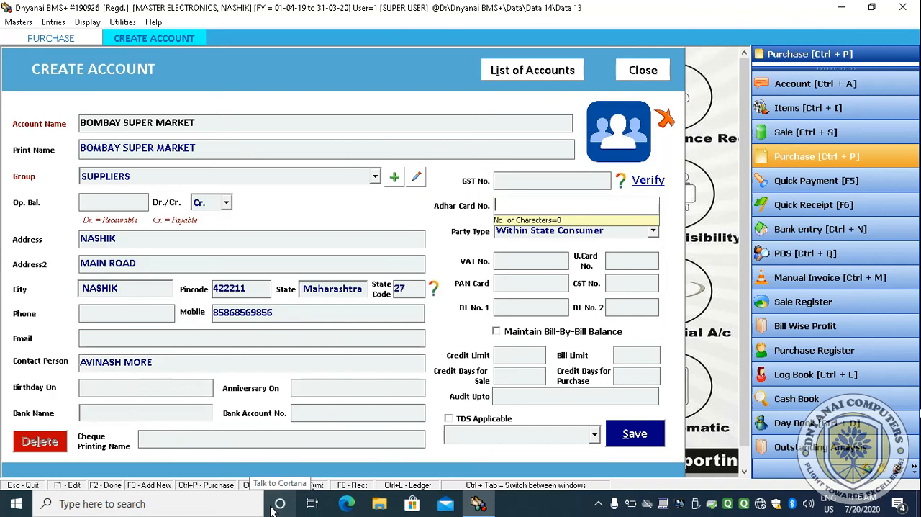
key("Return")
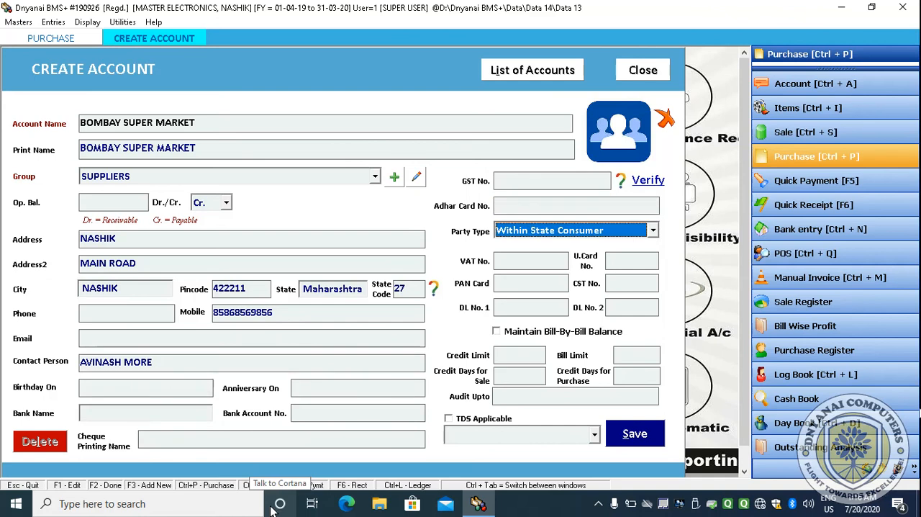
key("Return")
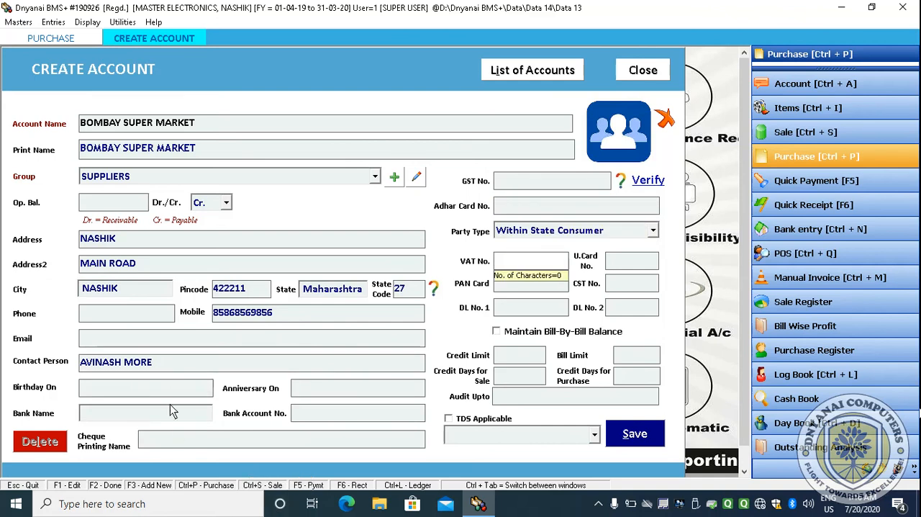
left_click(518, 182)
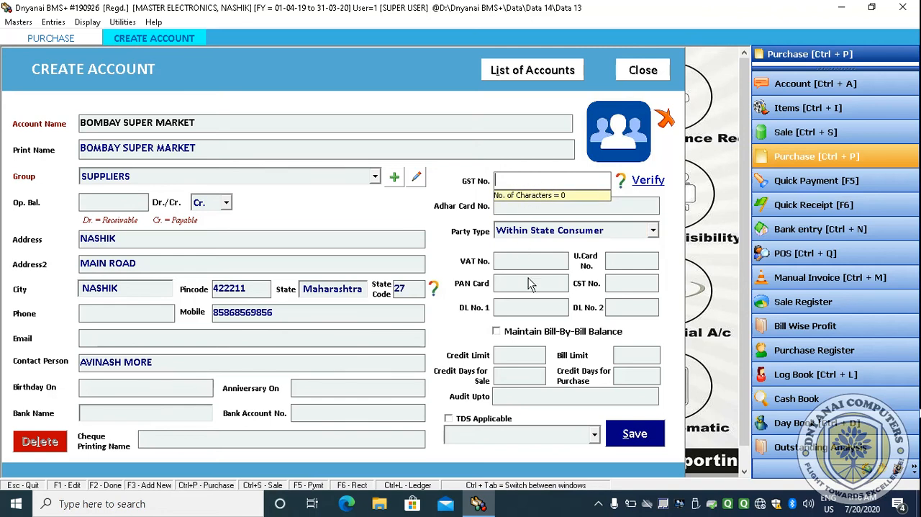
key("Return")
key("Return")
key("Return")
key("Return")
key("Return")
key("Return")
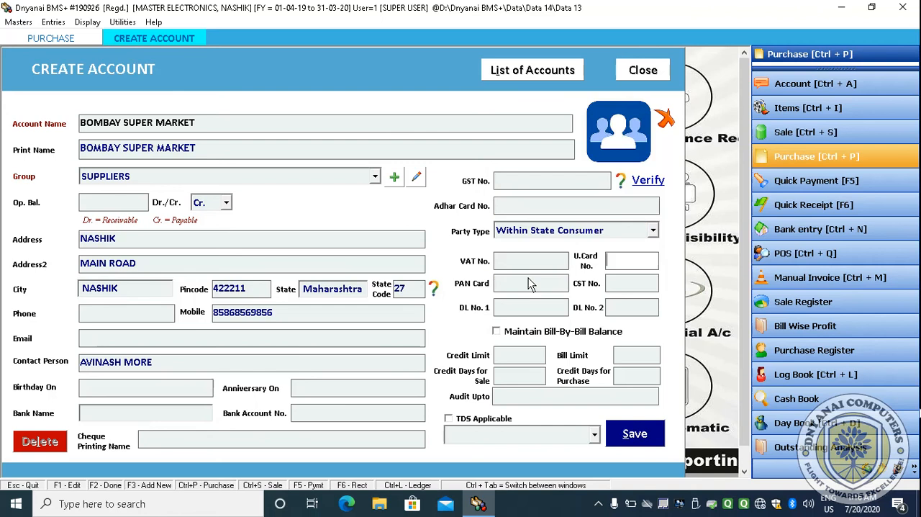
key("Return")
key("Return")
key("Return")
key("Return")
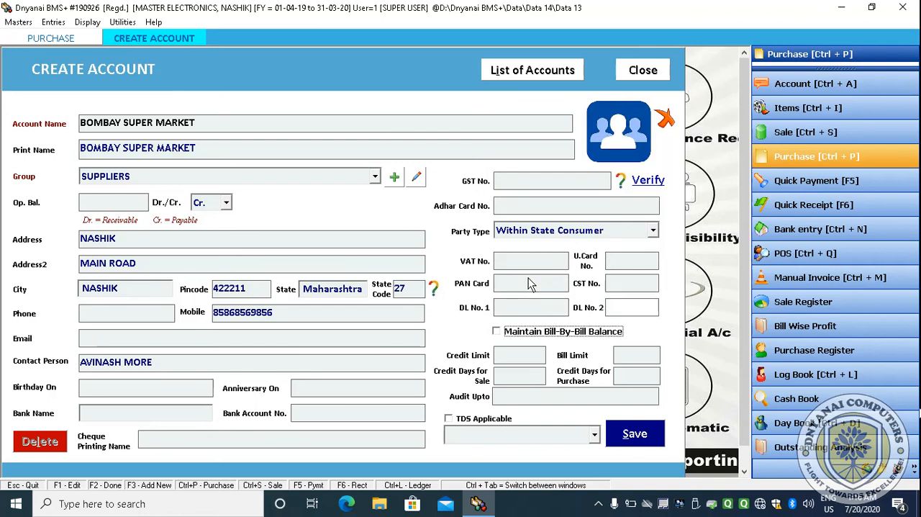
key("Return")
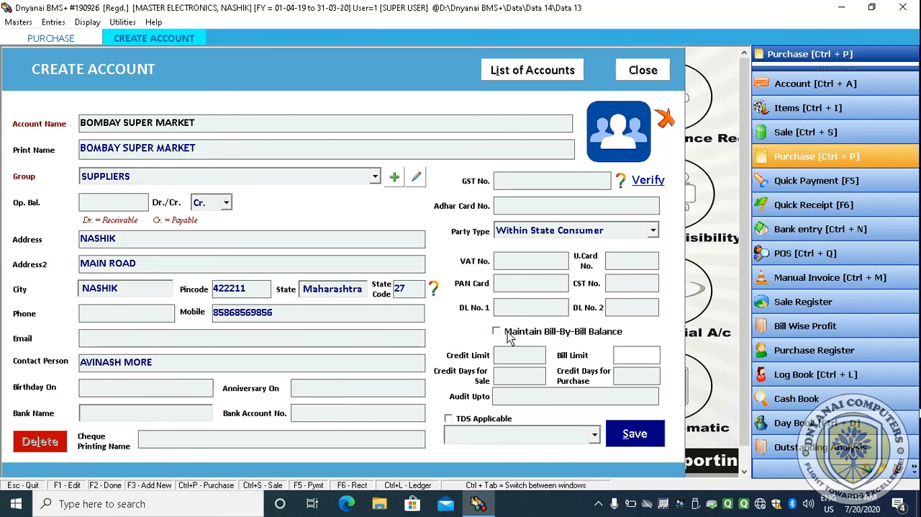
key("Return")
key("Return")
key("Return")
key("Return")
key("Return")
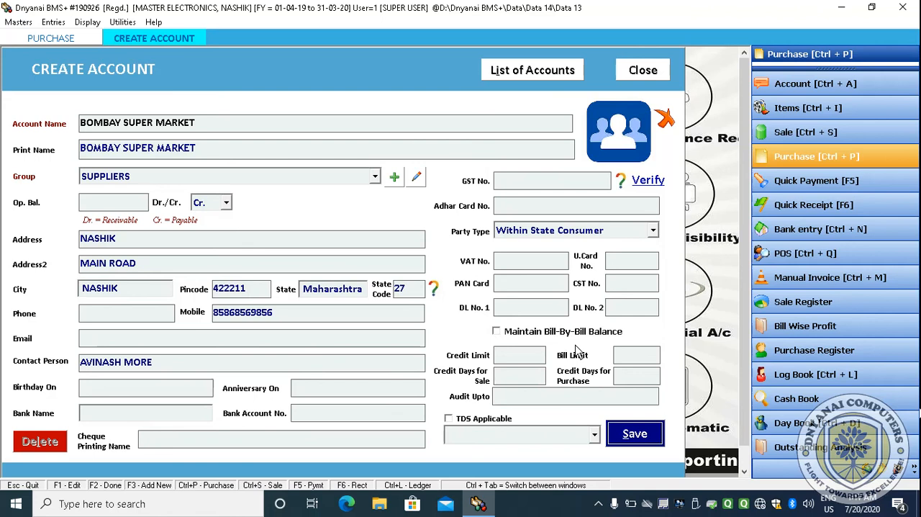
key("Return")
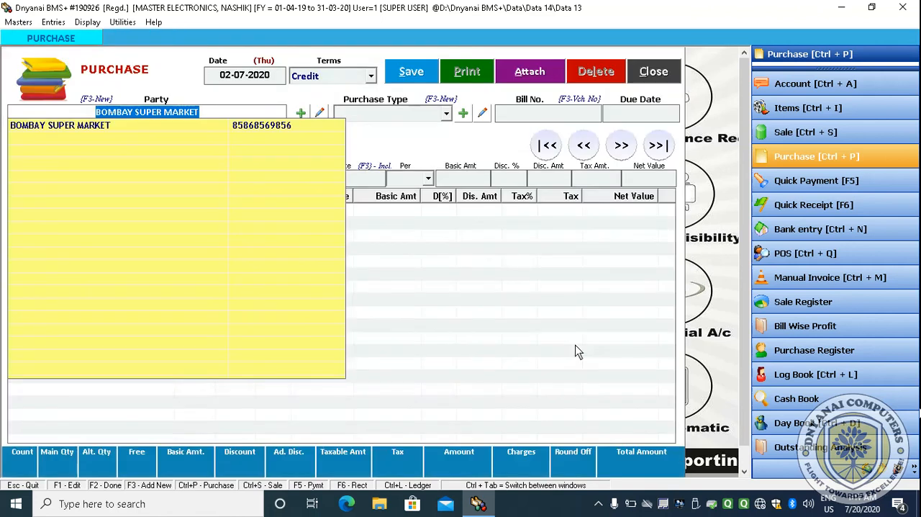
- Select BOMBAY SUPER MARKET as the bill's party, Purchase as the purchase type and bill number 1
key("Down")
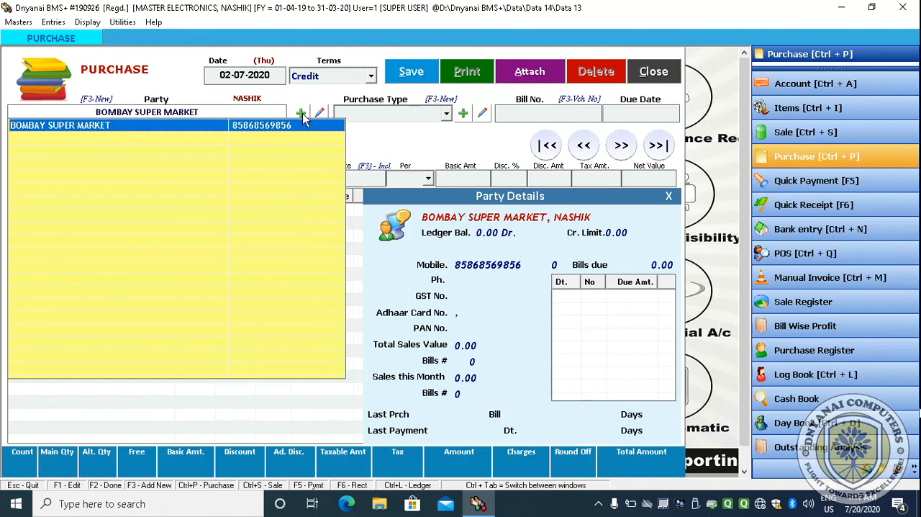
key("Return")
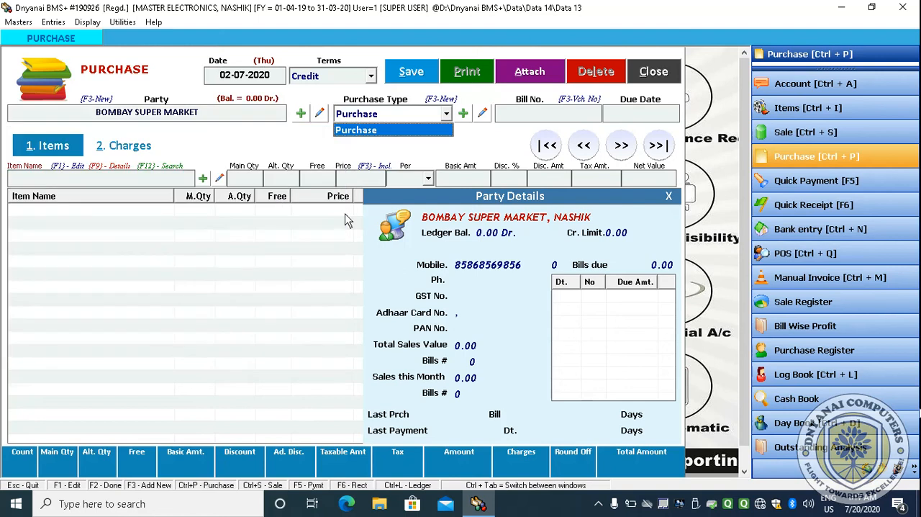
key("Return")
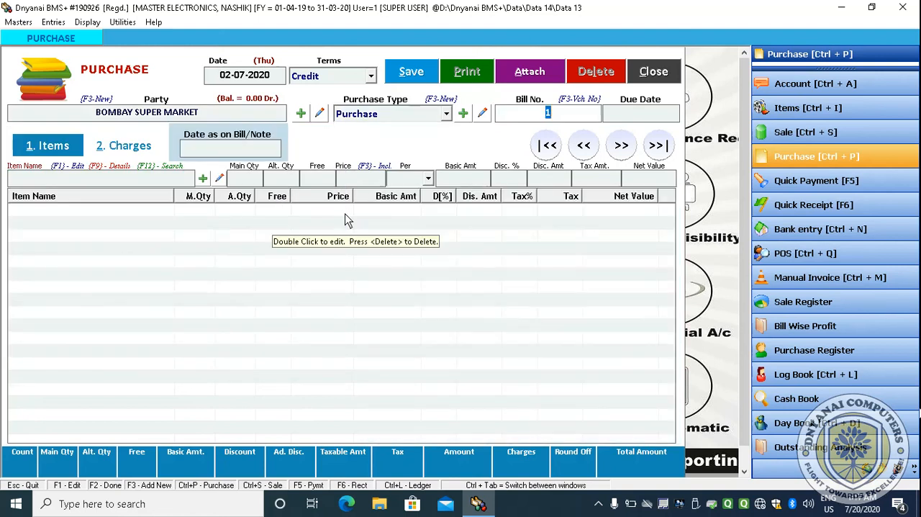
key("Return")
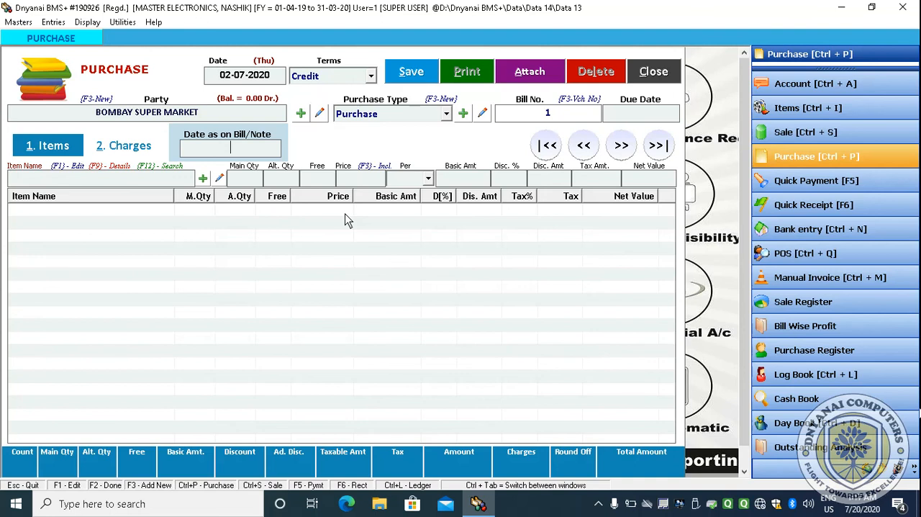
type("2-7")
key("BackSpace")
key("BackSpace")
key("BackSpace")
key("Return")
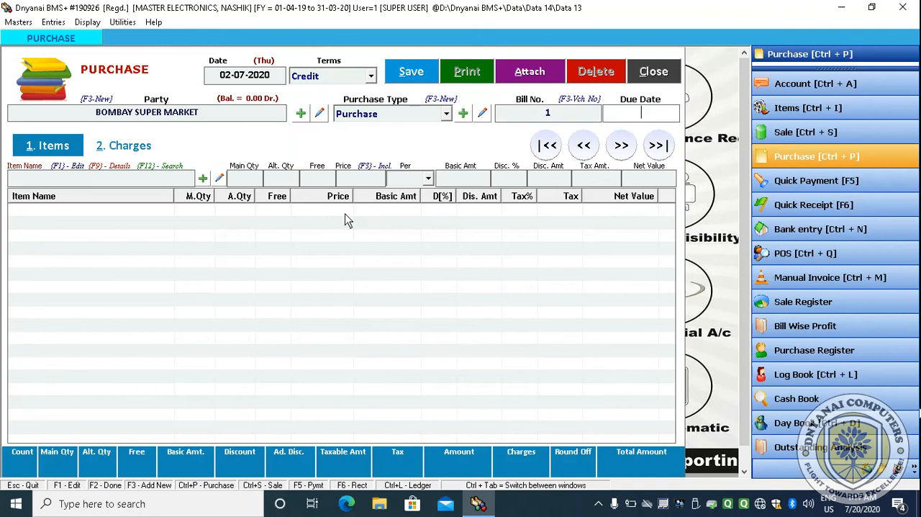
key("Return")
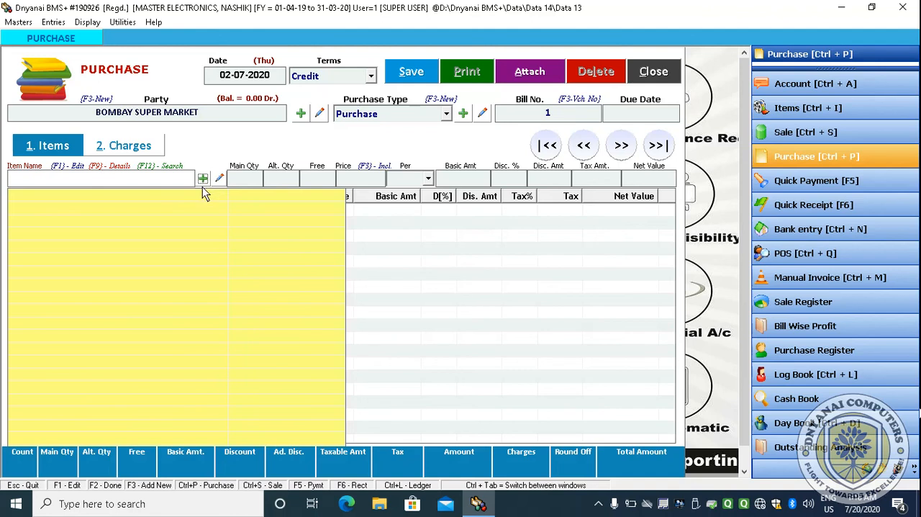
- Start a new item entry from the bill and name the item SAMSUNG LED
left_click(203, 180)
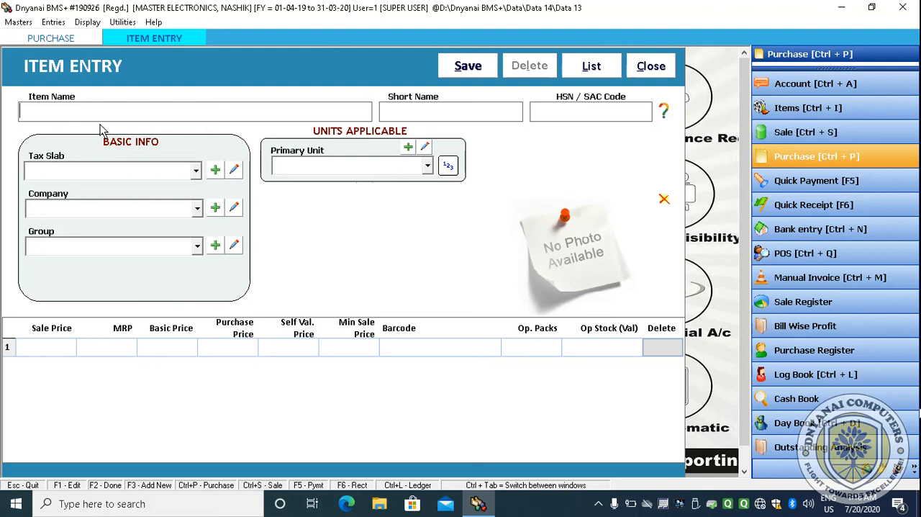
type("VIDO")
key("BackSpace")
key("BackSpace")
key("BackSpace")
key("BackSpace")
type("SAMSUNG LED")
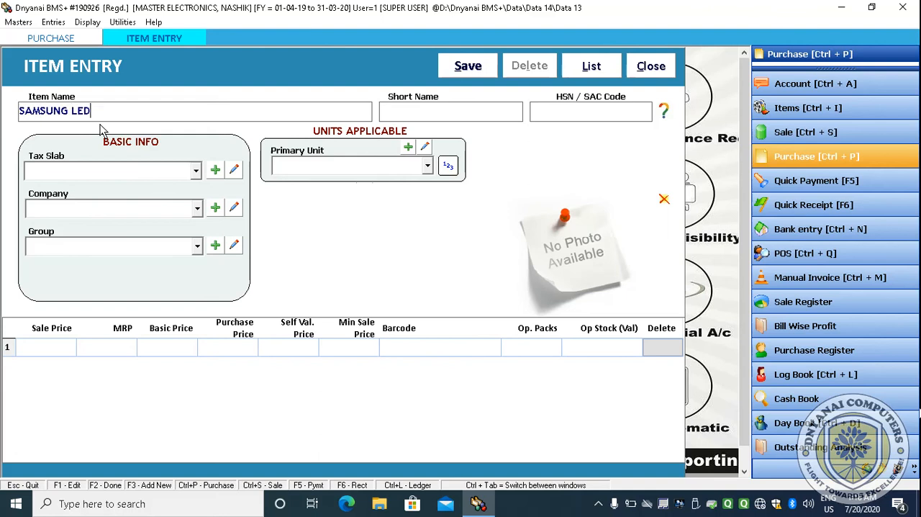
type(" TV")
- Rename the item to LED TV SAMSUNG and give it the short name TV
key("BackSpace")
key("BackSpace")
key("BackSpace")
key("BackSpace")
key("BackSpace")
key("BackSpace")
key("BackSpace")
key("BackSpace")
key("BackSpace")
key("BackSpace")
key("BackSpace")
key("BackSpace")
key("BackSpace")
key("BackSpace")
type("LE")
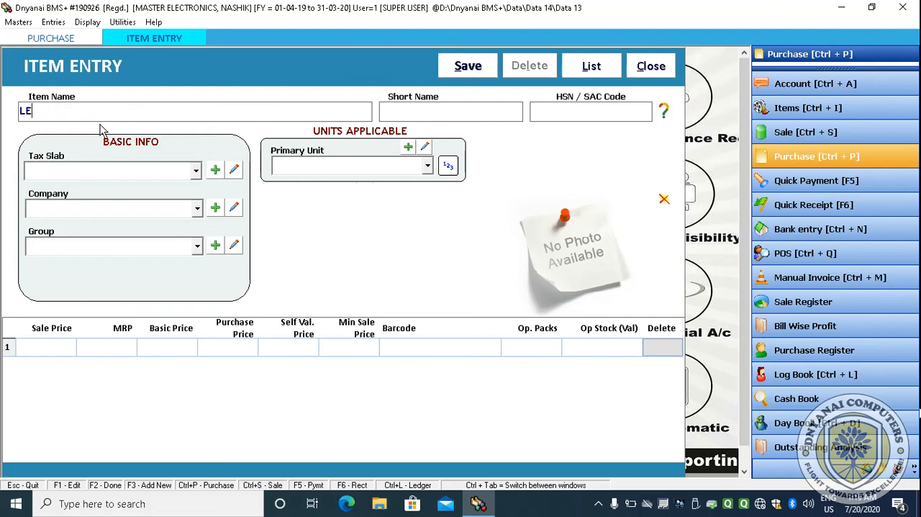
type("D TV MAKE")
key("BackSpace")
key("BackSpace")
key("BackSpace")
key("BackSpace")
type("SAMSU")
type("NG")
type("TV")
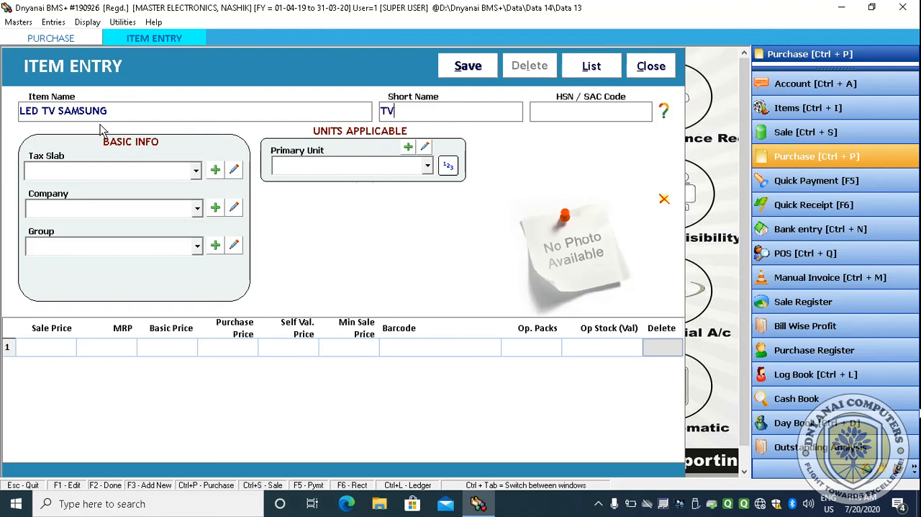
- Set the item's tax slab to 18% GST
key("Tab")
key("Tab")
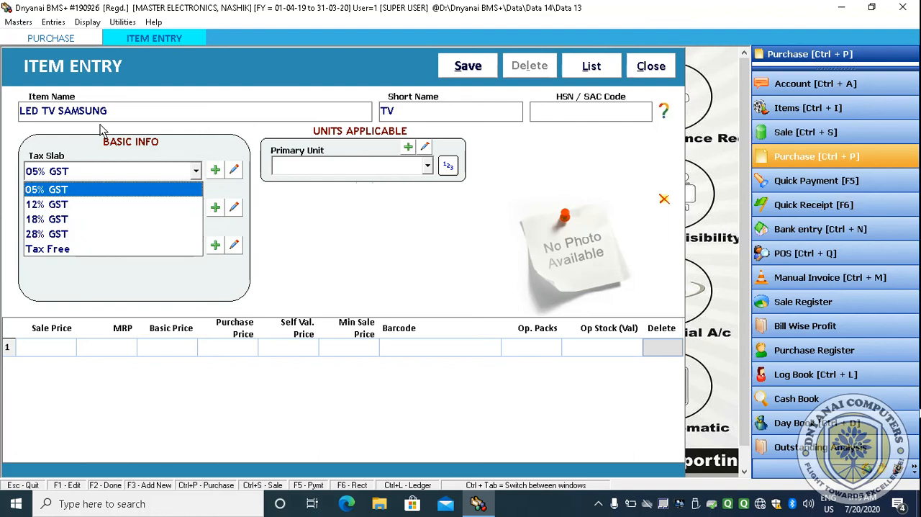
key("Down")
key("Down")
key("Down")
key("Up")
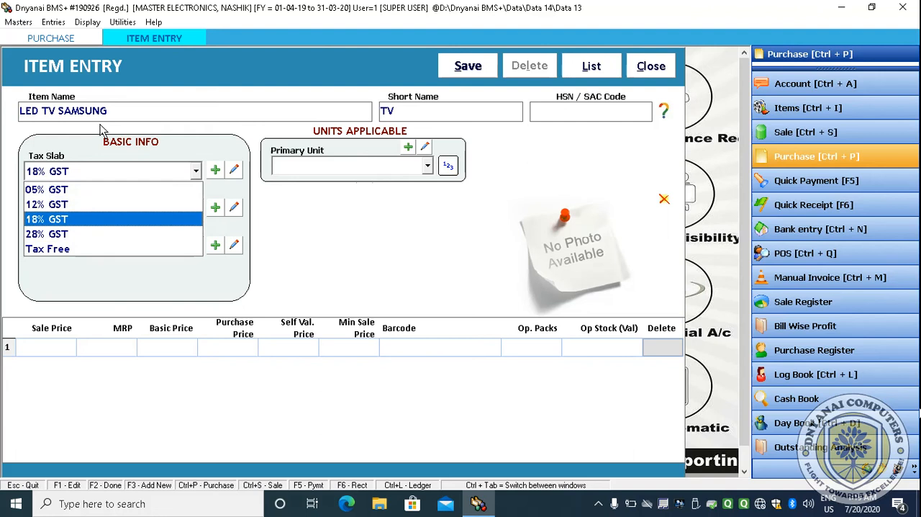
key("Up")
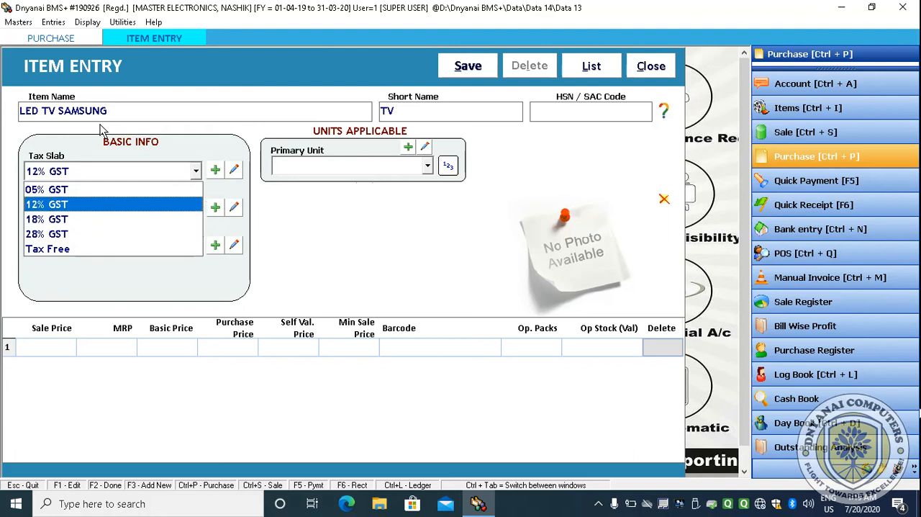
key("Up")
key("Down")
key("Down")
key("Down")
key("Down")
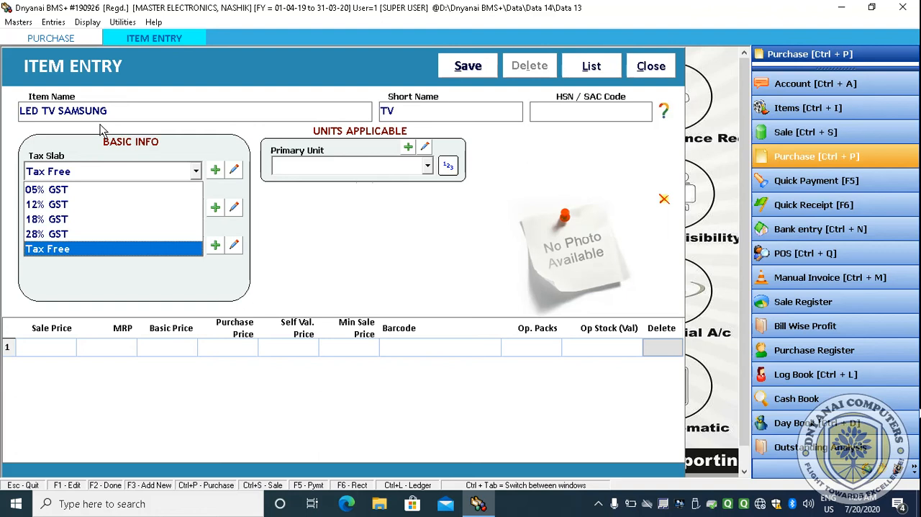
key("Up")
key("Up")
key("Up")
key("Up")
key("Down")
key("Down")
key("Down")
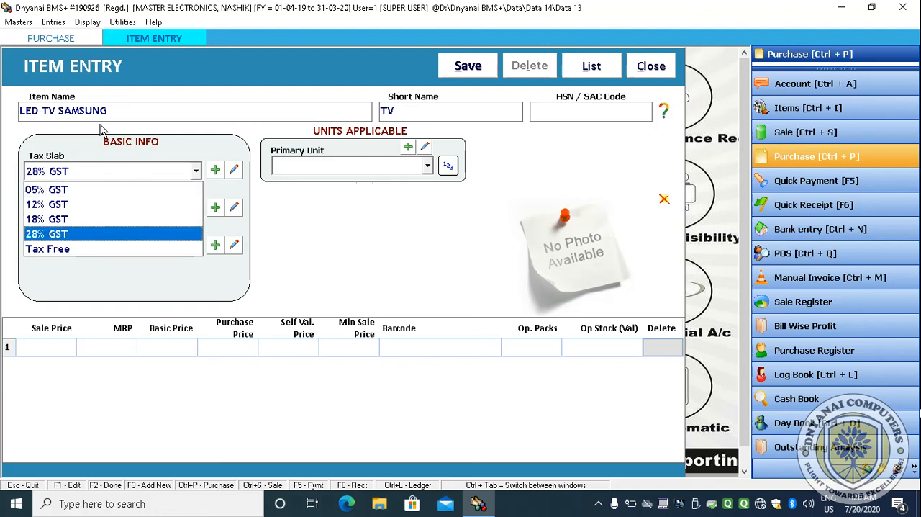
key("Down")
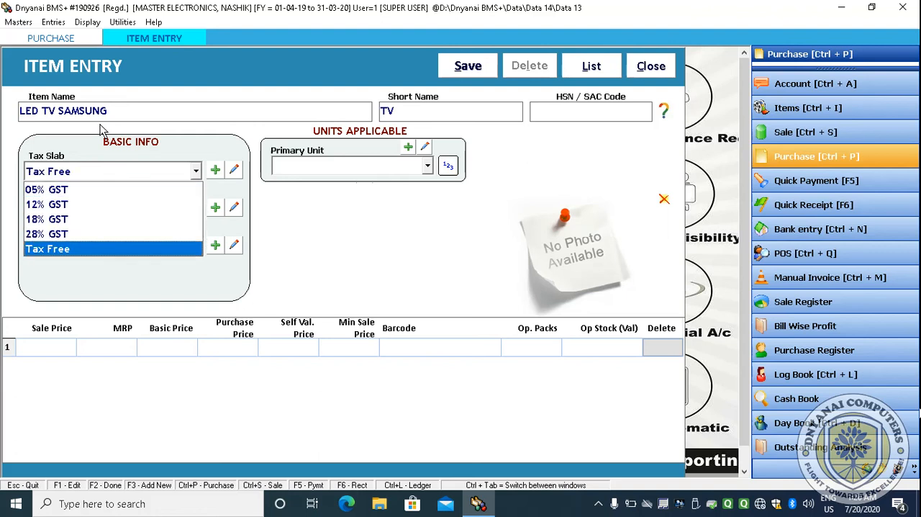
key("Up")
key("Up")
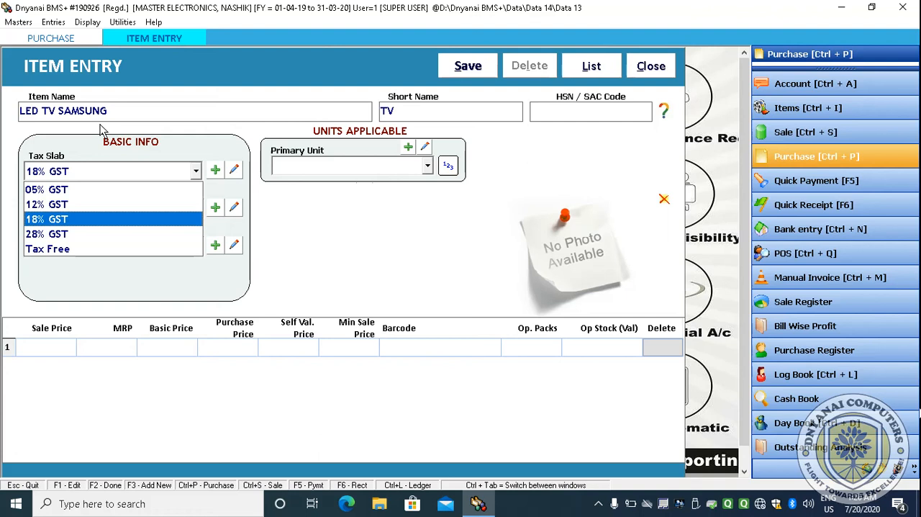
key("Down")
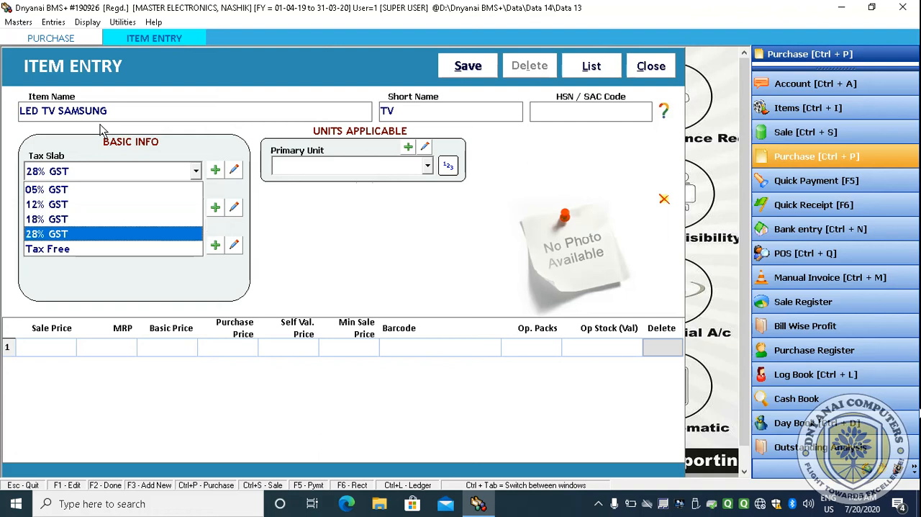
key("Up")
key("Up")
key("Down")
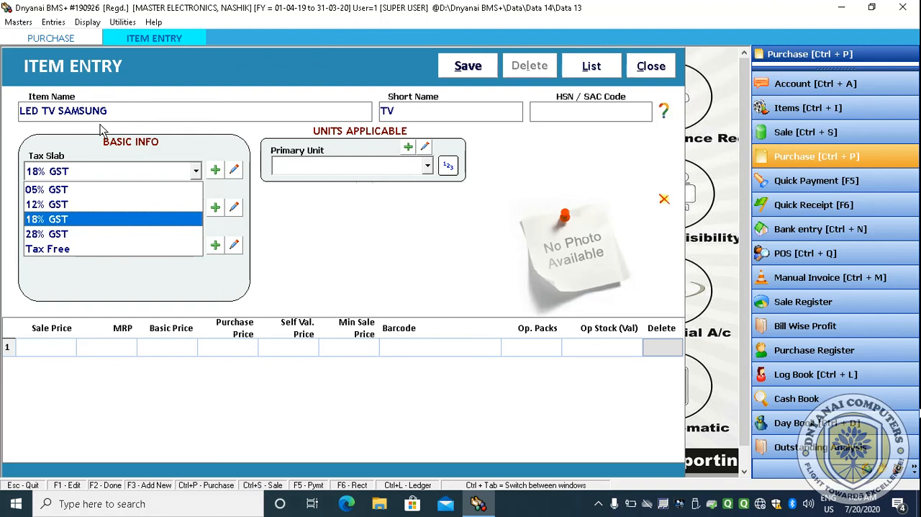
key("Up")
key("Down")
key("Up")
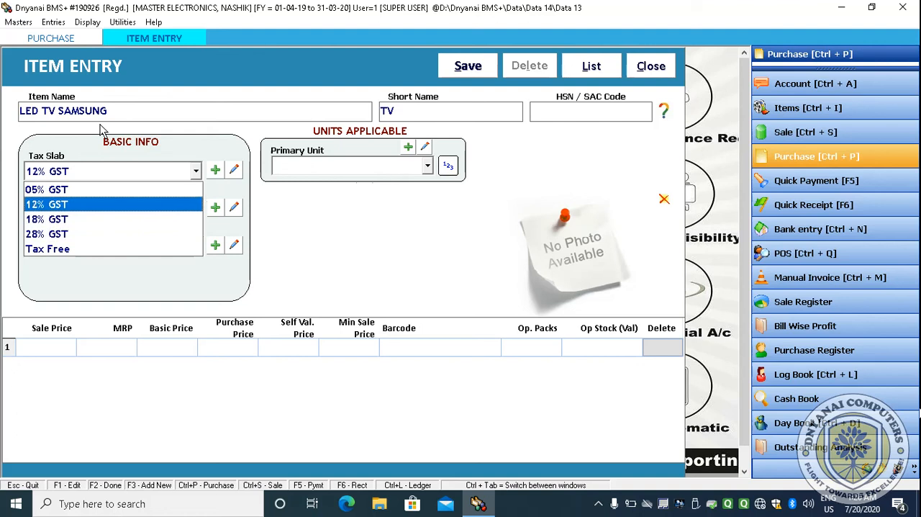
key("Down")
key("Down")
key("Down")
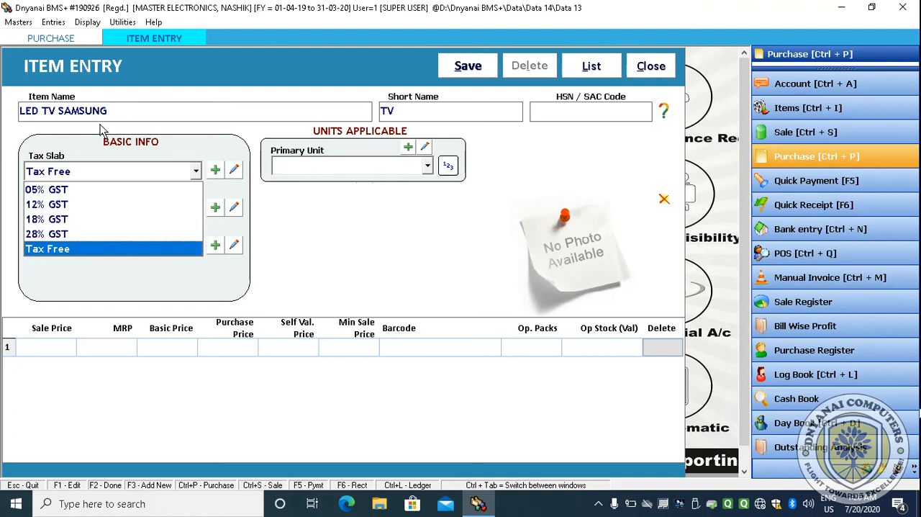
key("Up")
key("Up")
key("Up")
key("Down")
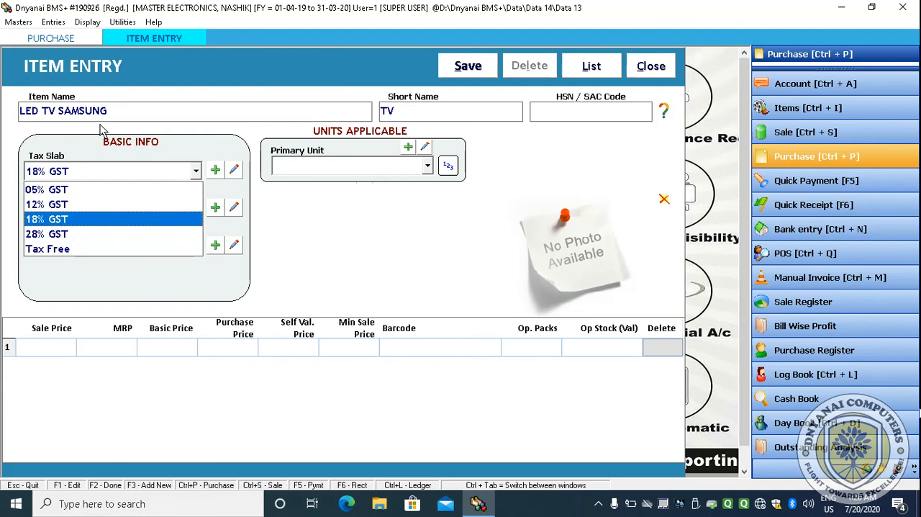
key("Return")
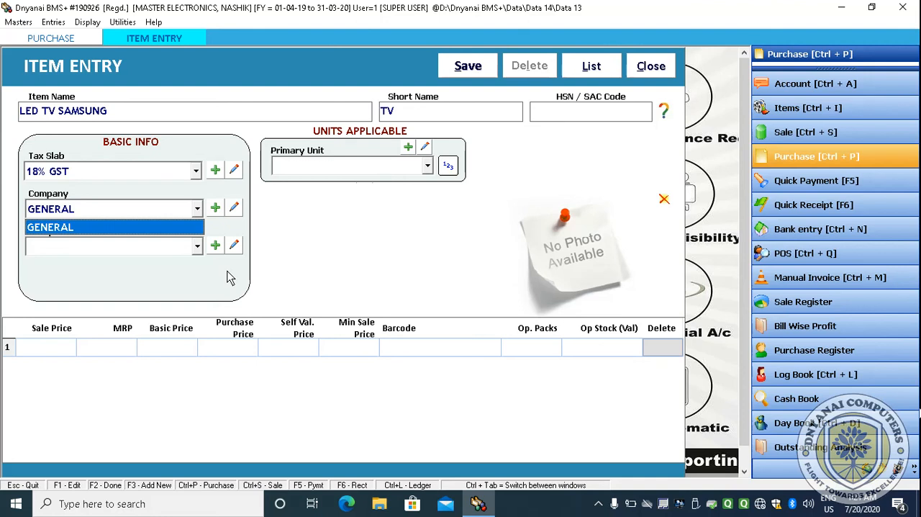
- Accept GENERAL as the item's company and General as its group
key("Return")
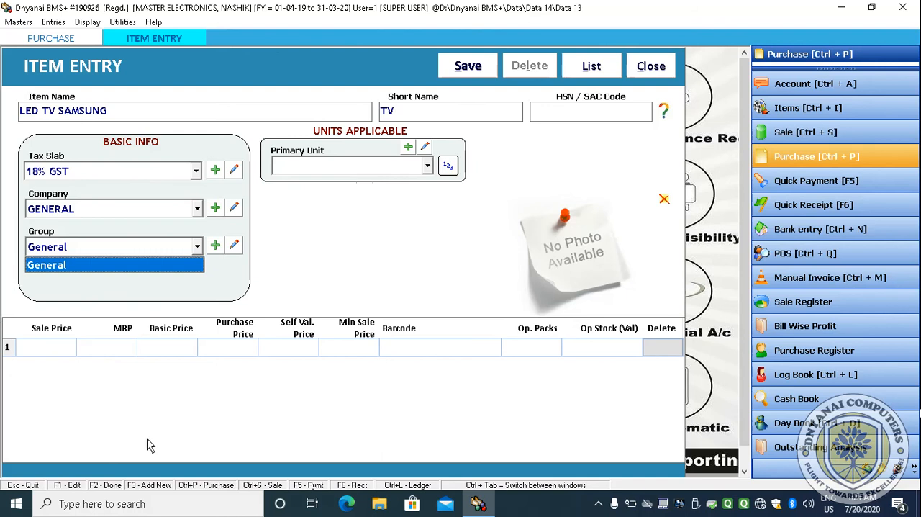
key("Return")
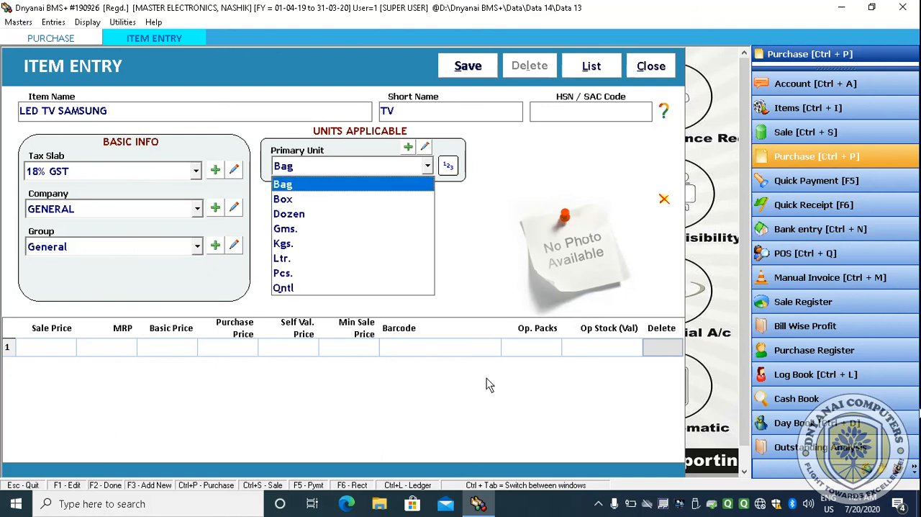
key("Return")
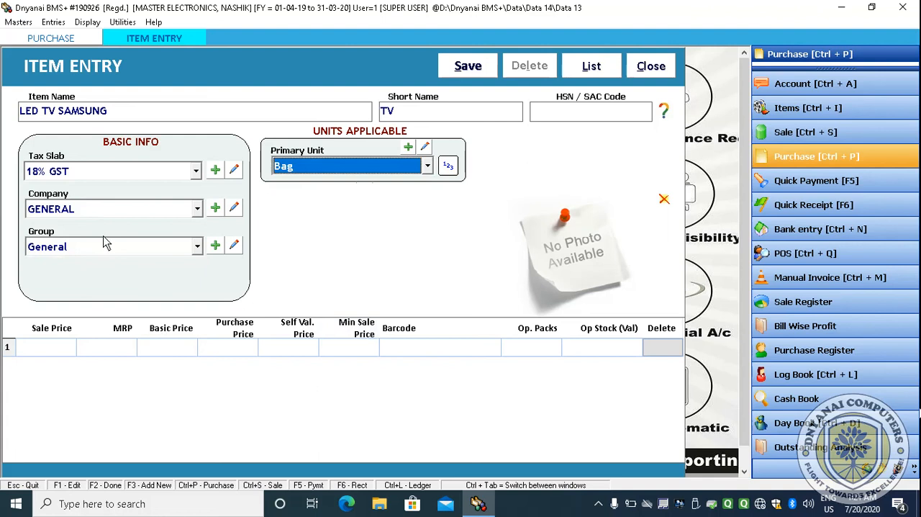
left_click(199, 249)
left_click(213, 247)
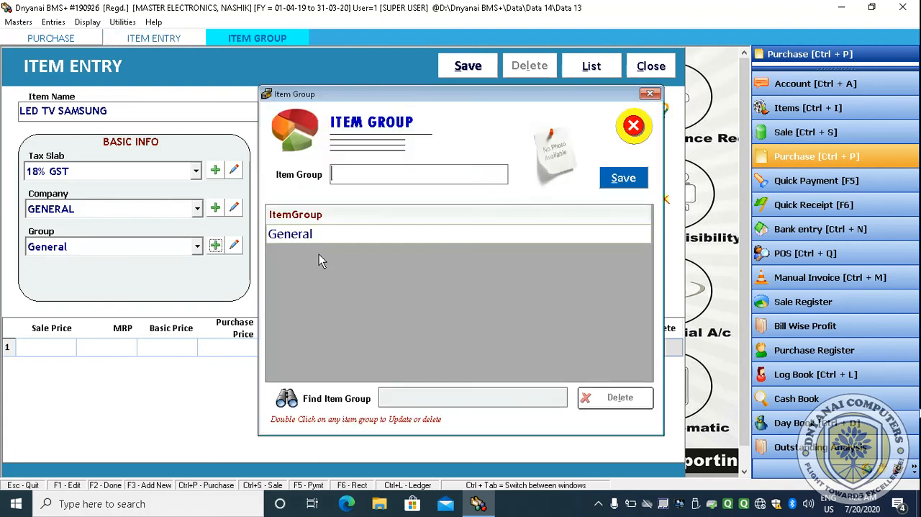
type("COSMET")
key("BackSpace")
key("BackSpace")
key("BackSpace")
key("BackSpace")
key("BackSpace")
key("BackSpace")
key("Escape")
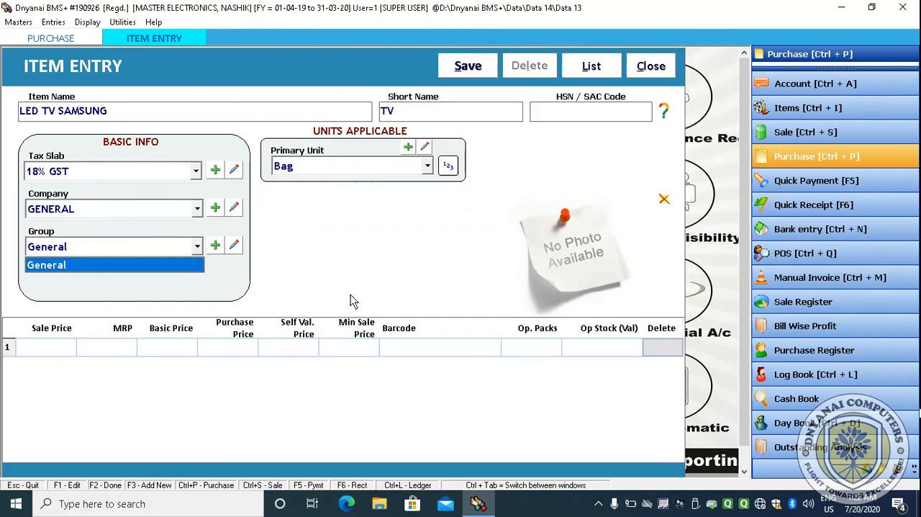
- Create a new item group named Telivision and assign it to the item
left_click(222, 252)
left_click(222, 252)
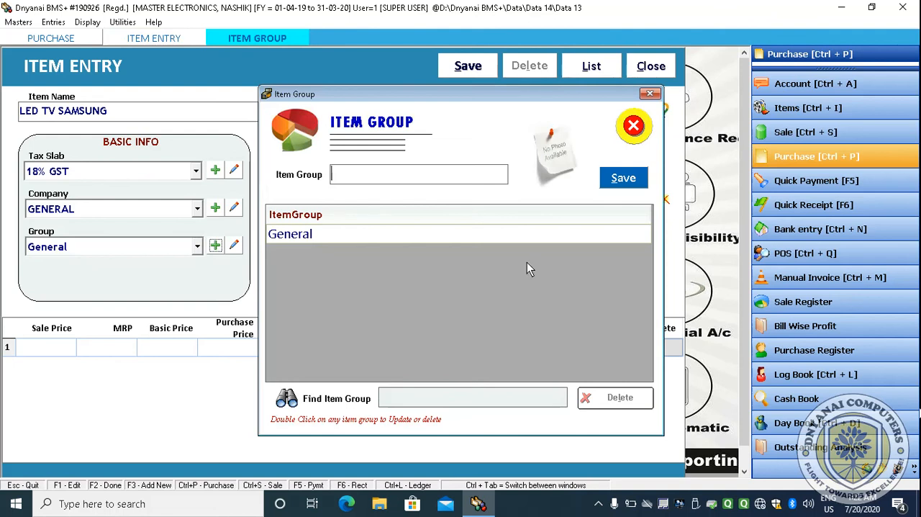
type("Telivision")
key("Return")
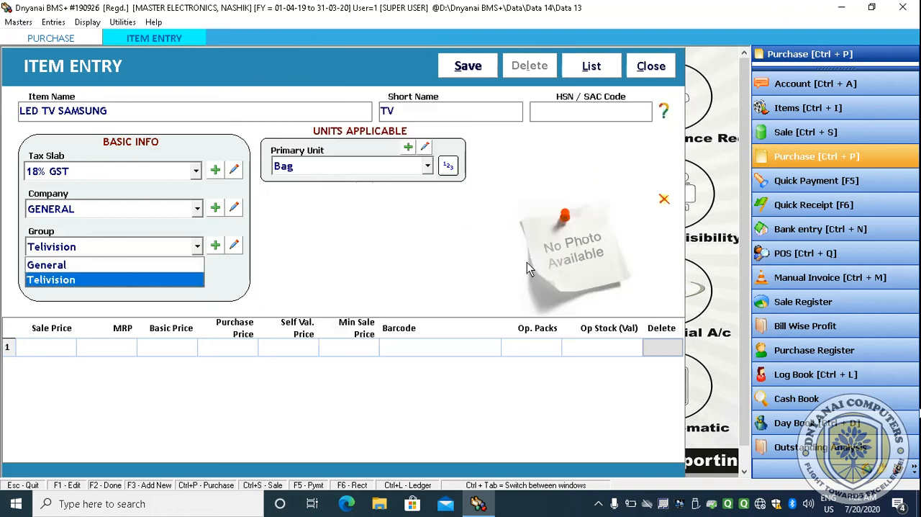
- Add another item group named Air Conditioners (ac)
key("Return")
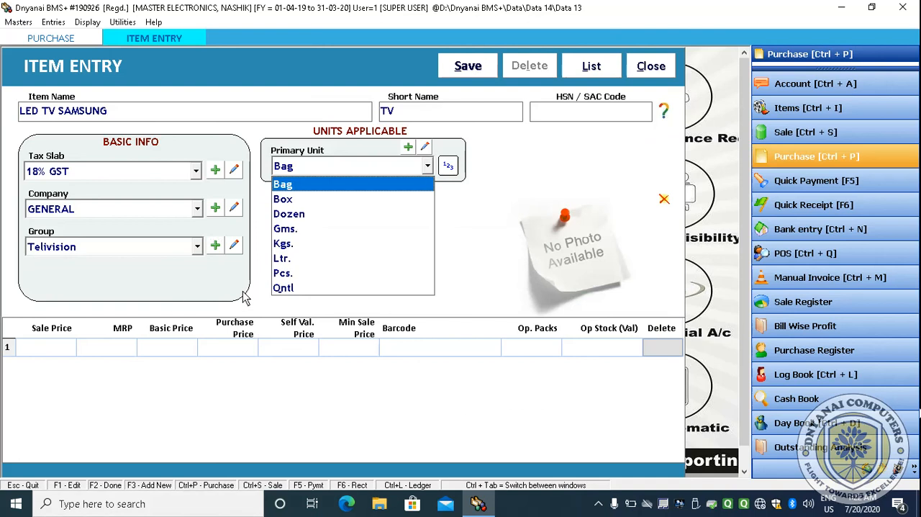
left_click(216, 245)
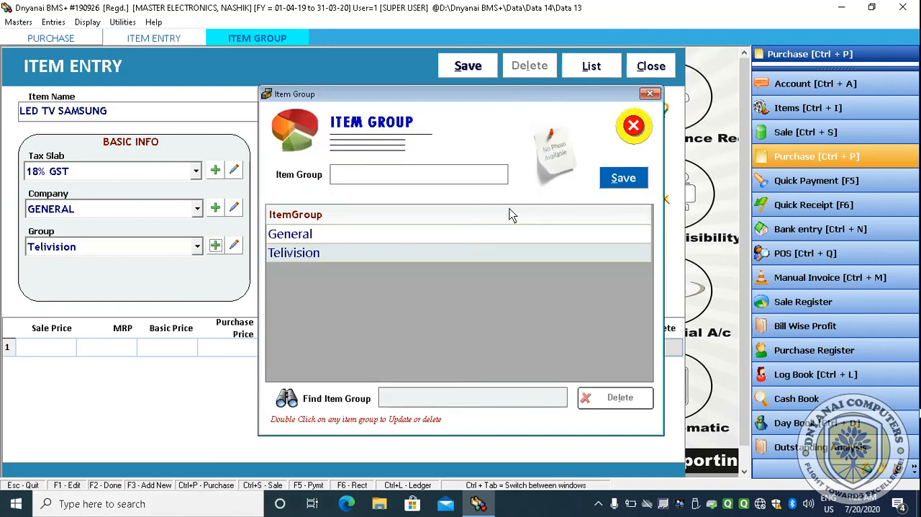
type("soun")
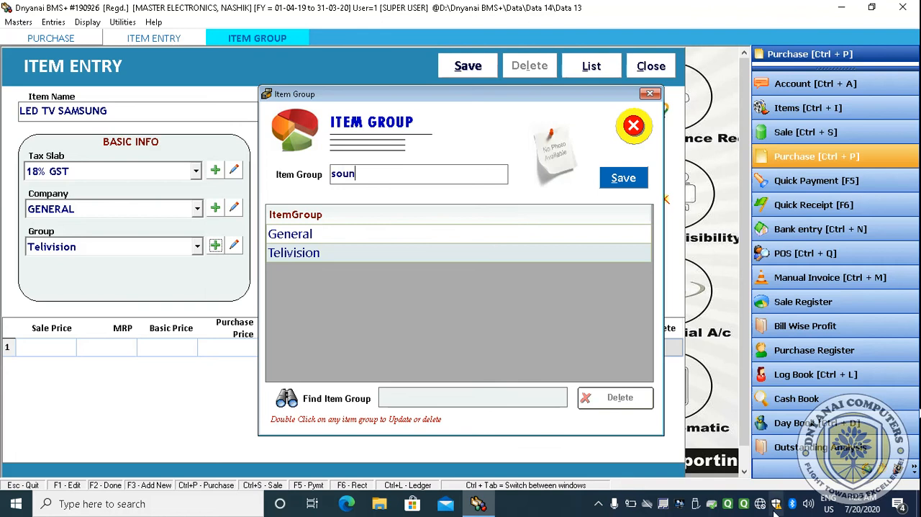
left_click(615, 505)
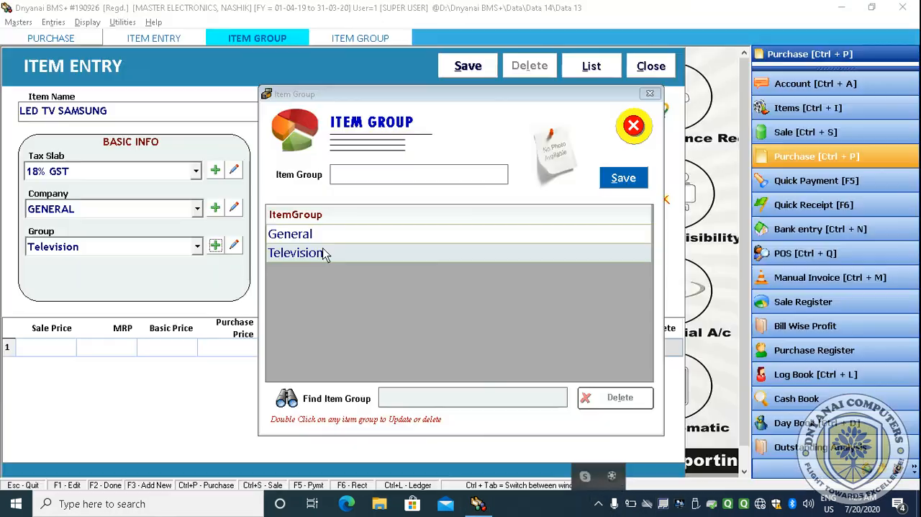
left_click(377, 175)
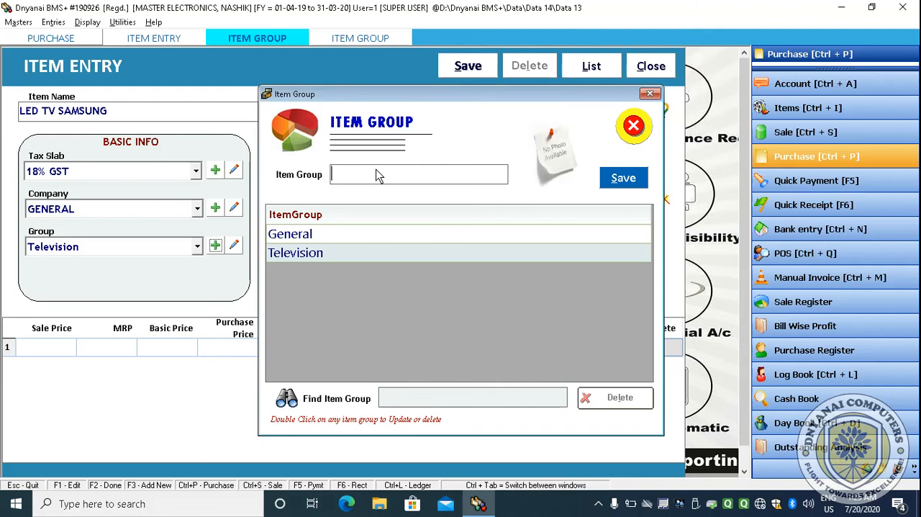
type("Air")
key("ctrl+a")
type("Air Conditioners (AC)")
key("Return")
key("Return")
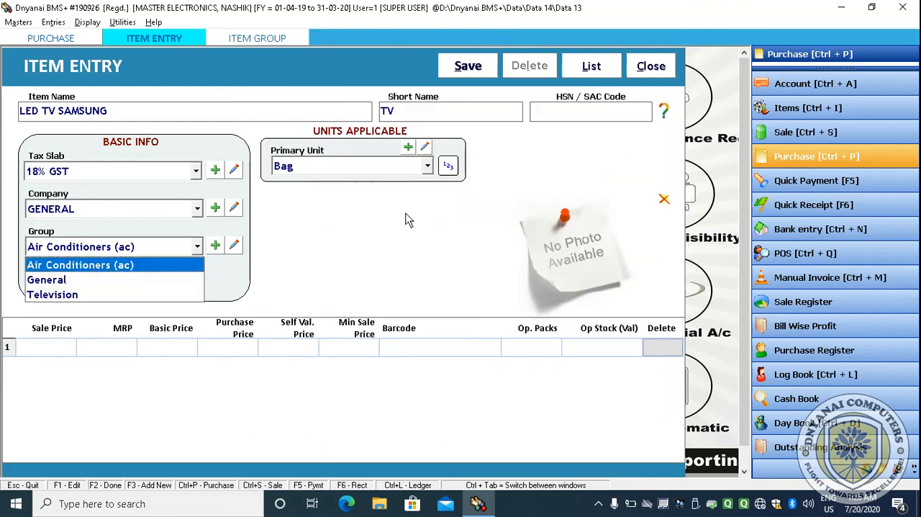
- Add an item group named Sound System
left_click(233, 279)
left_click(215, 246)
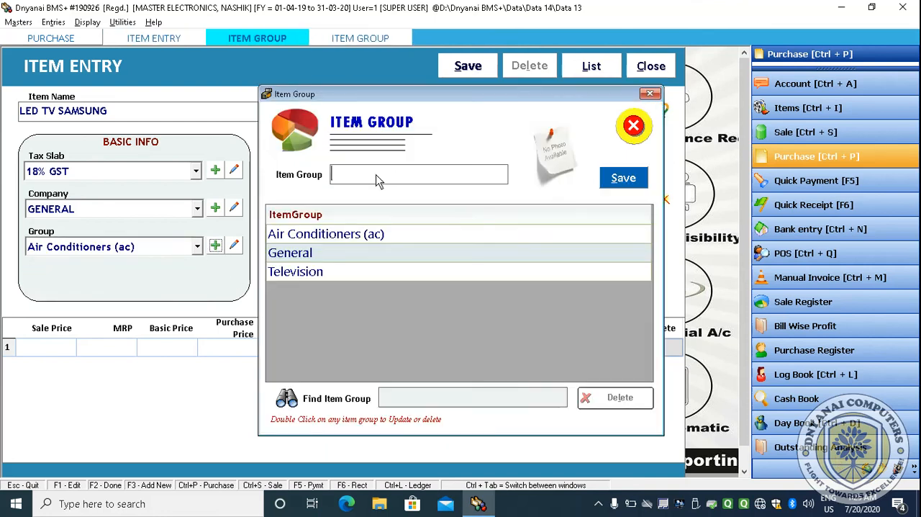
type("Sound system")
key("Return")
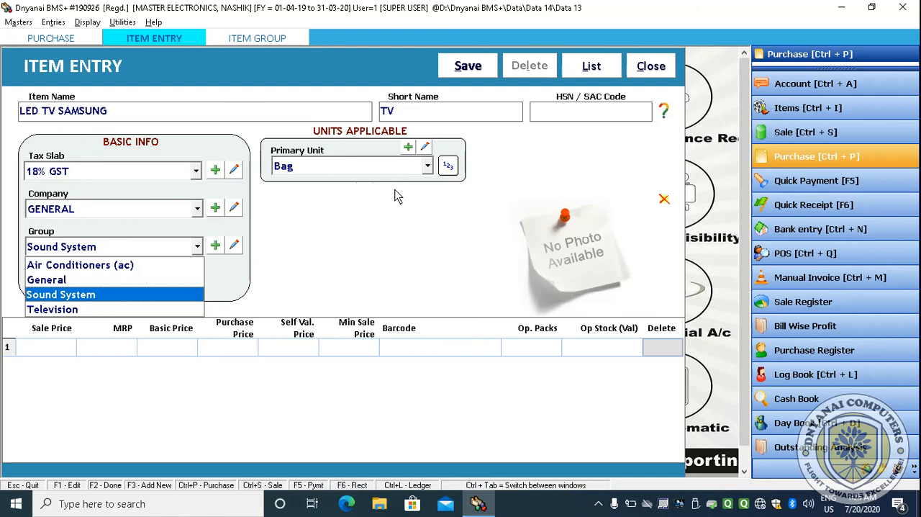
- Select Television as the item's group and Pcs. as its primary unit
key("Down")
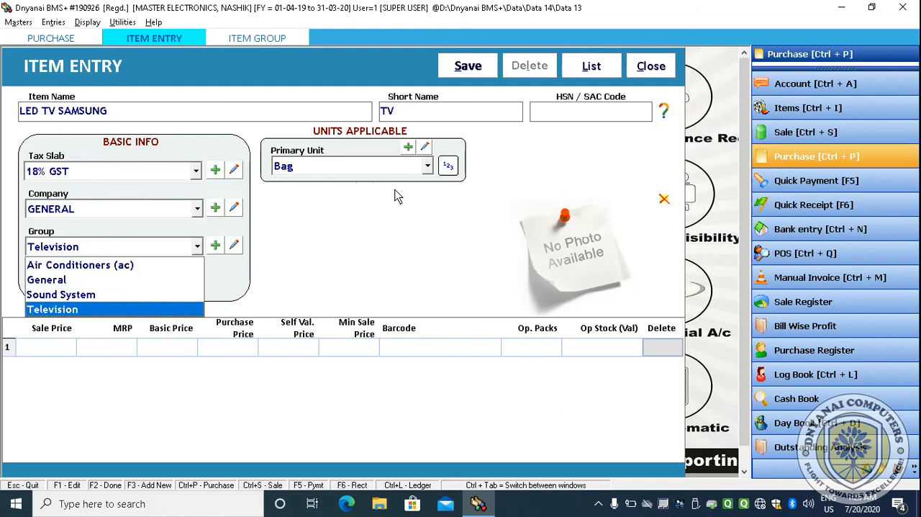
key("Return")
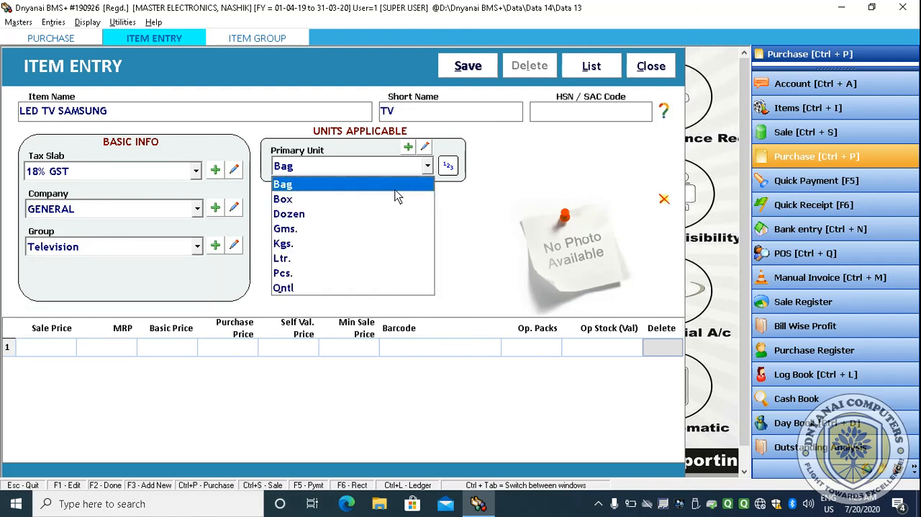
key("Down")
key("Down")
key("Down")
key("Down")
key("Down")
key("Down")
key("Down")
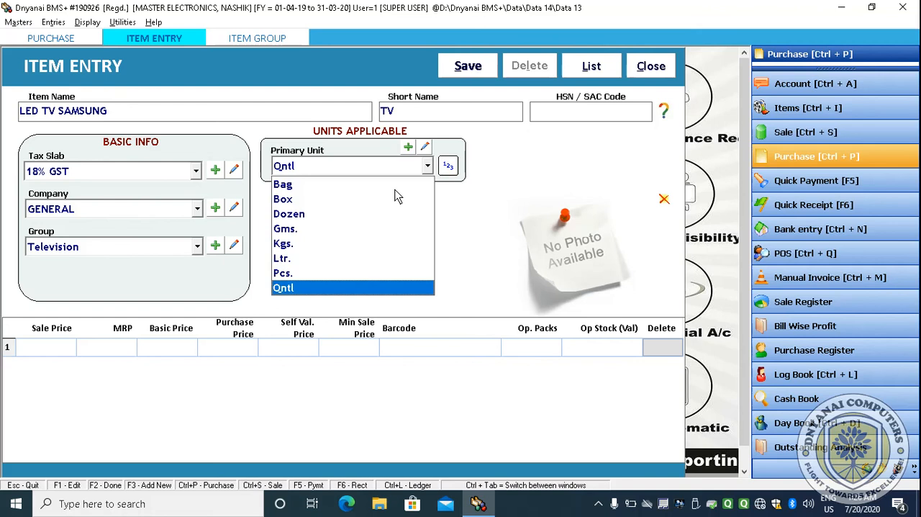
key("Up")
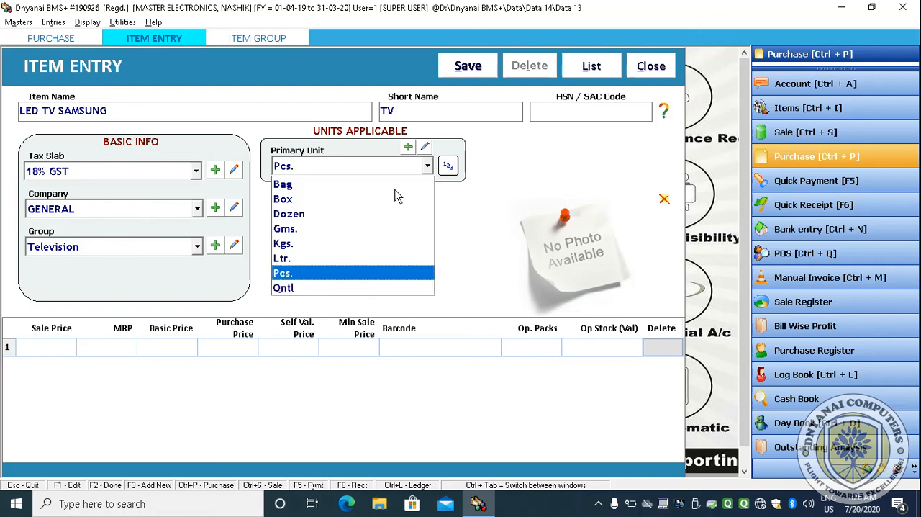
key("Return")
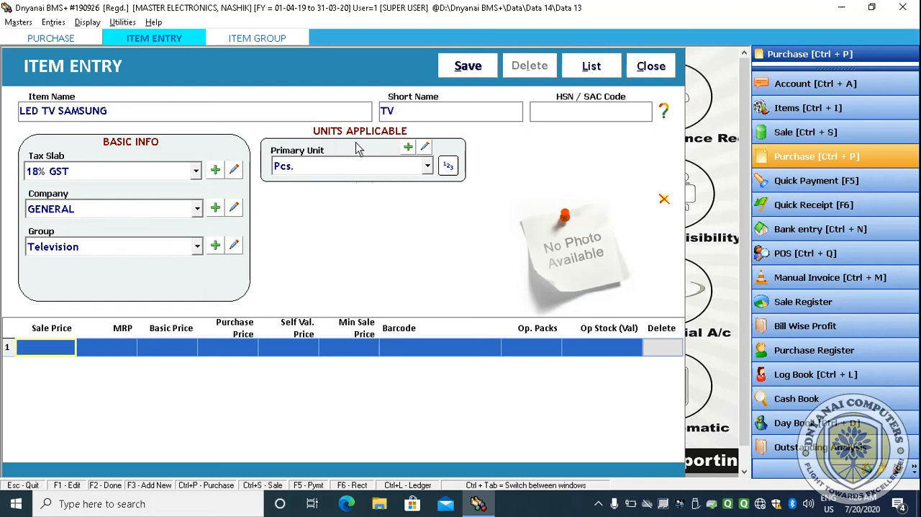
- Enter a sale price of 21000 and an MRP of 24500 in the item's price row
left_click(426, 168)
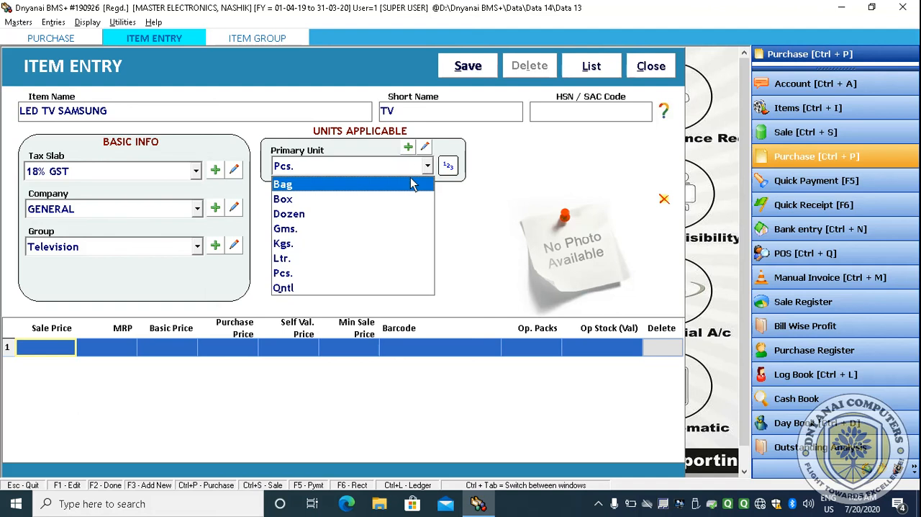
left_click(507, 217)
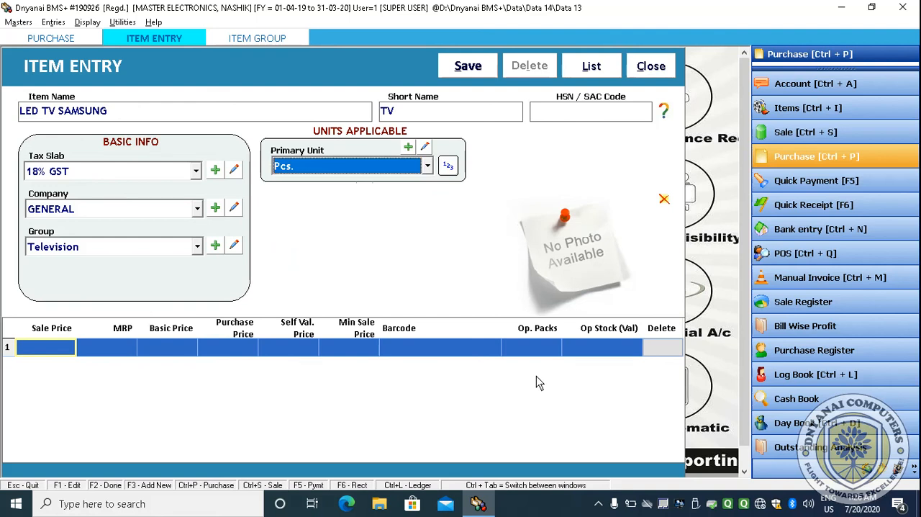
key("Return")
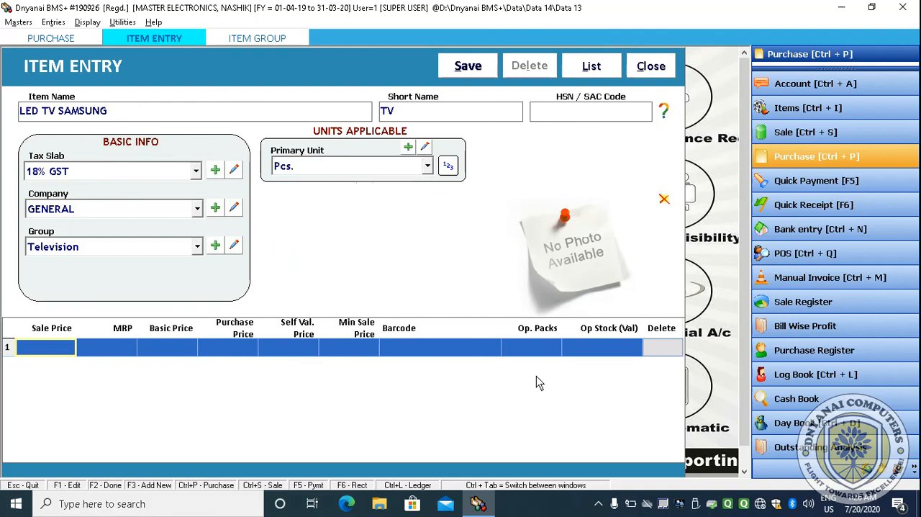
type("21000")
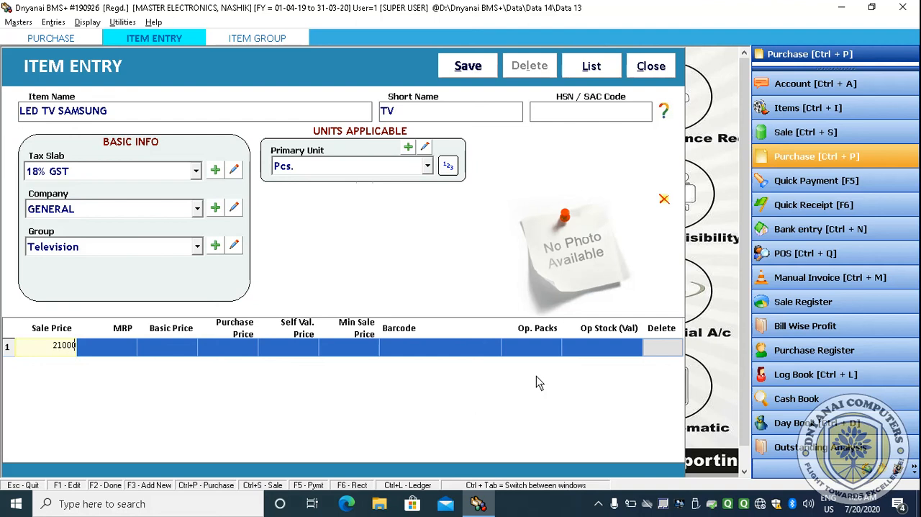
key("Return")
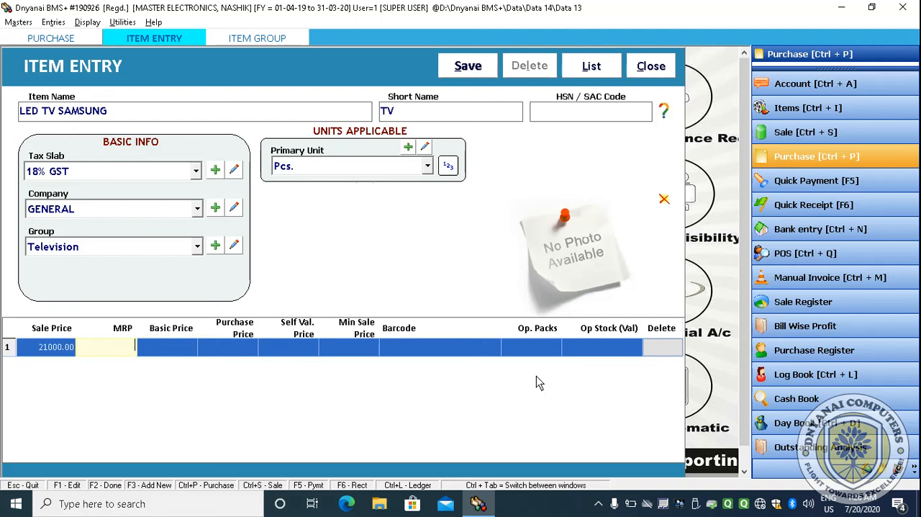
type("24500")
key("Return")
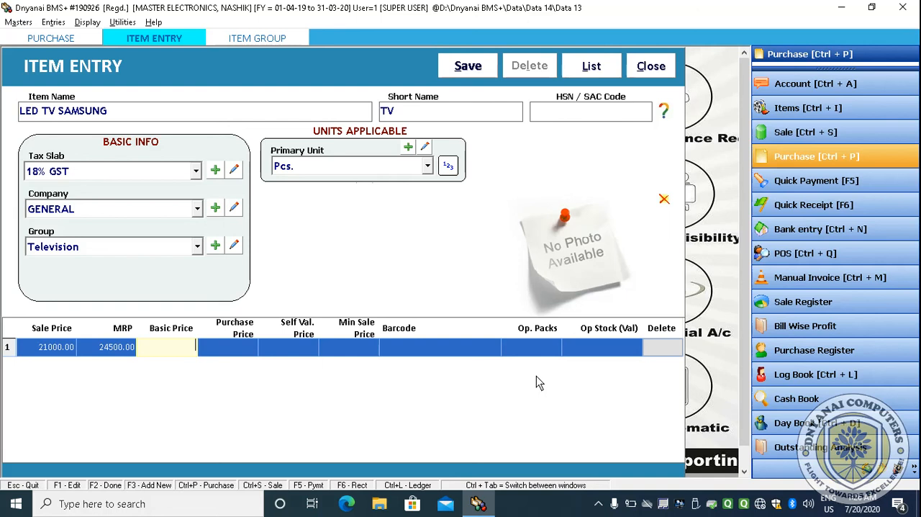
- Set the item's basic price to 20500
type("20500")
key("Return")
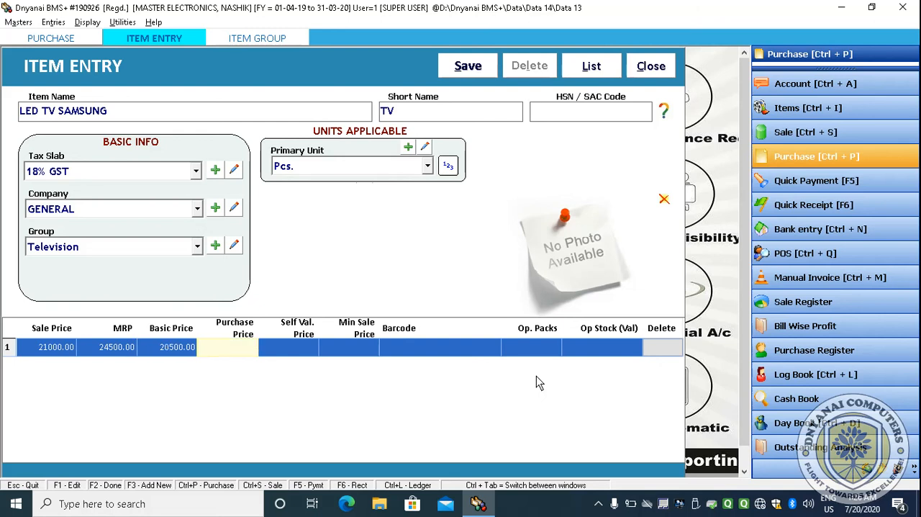
- Set the item's purchase price to 19500
type("20300")
key("Return")
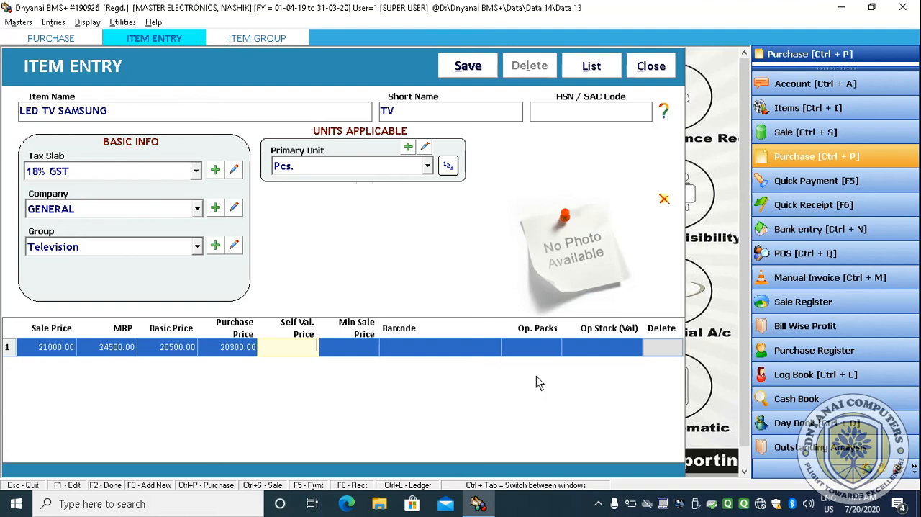
key("Return")
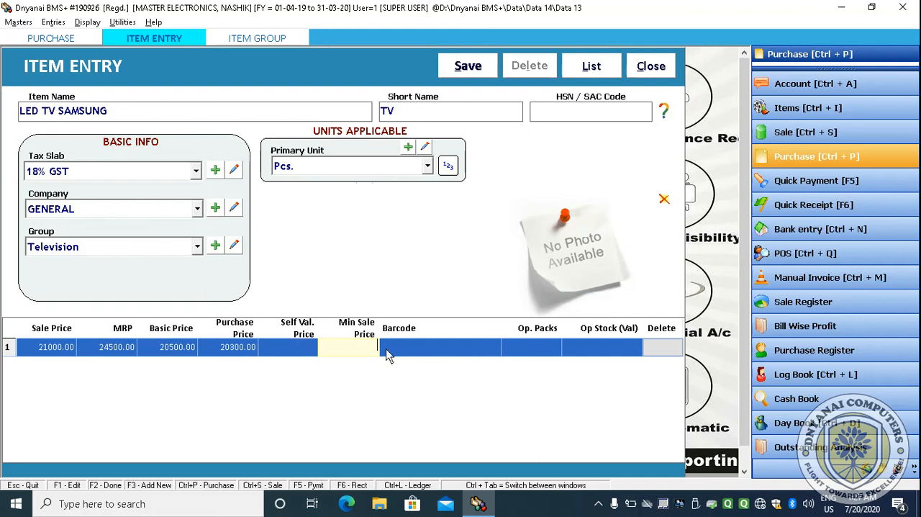
left_click(233, 351)
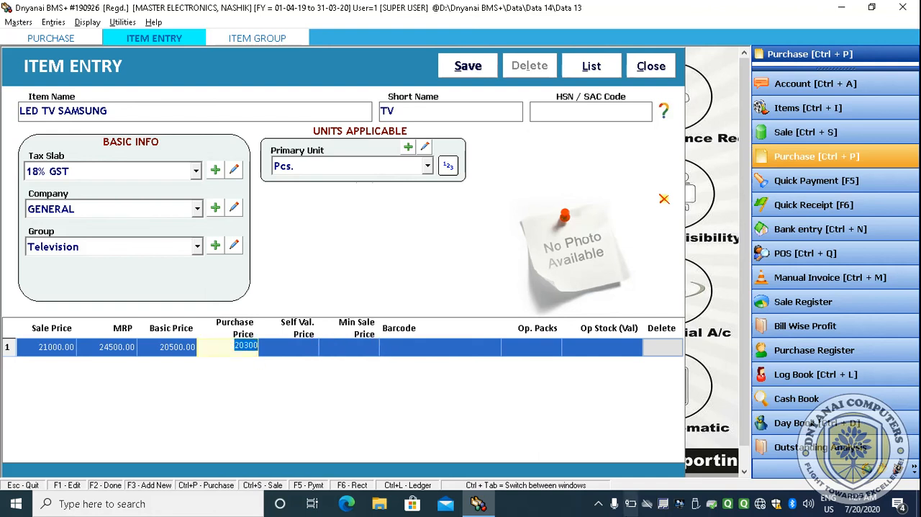
type("19500")
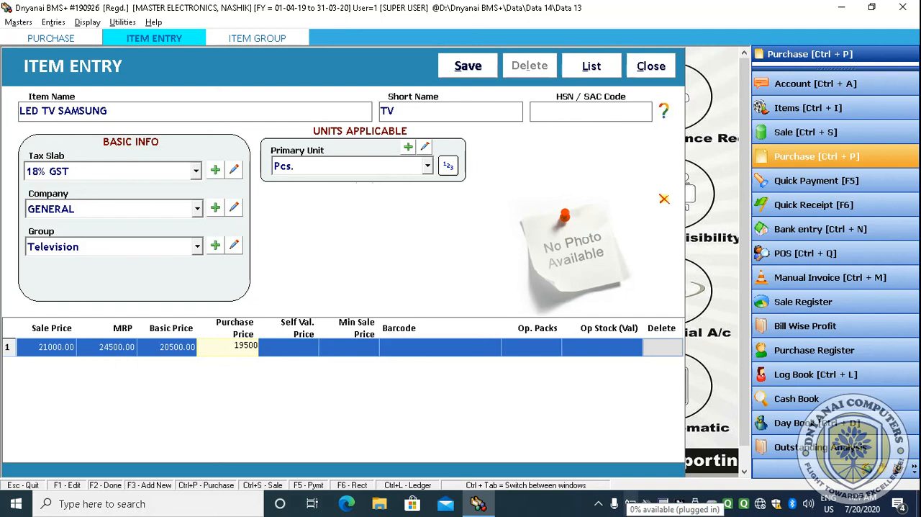
key("Return")
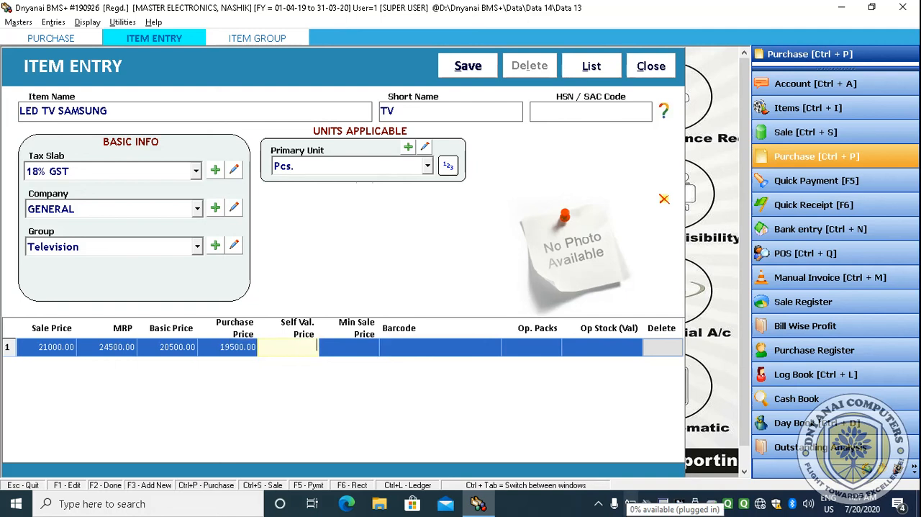
- Set the minimum sale price to 20250, leaving the self valuation price empty
key("Return")
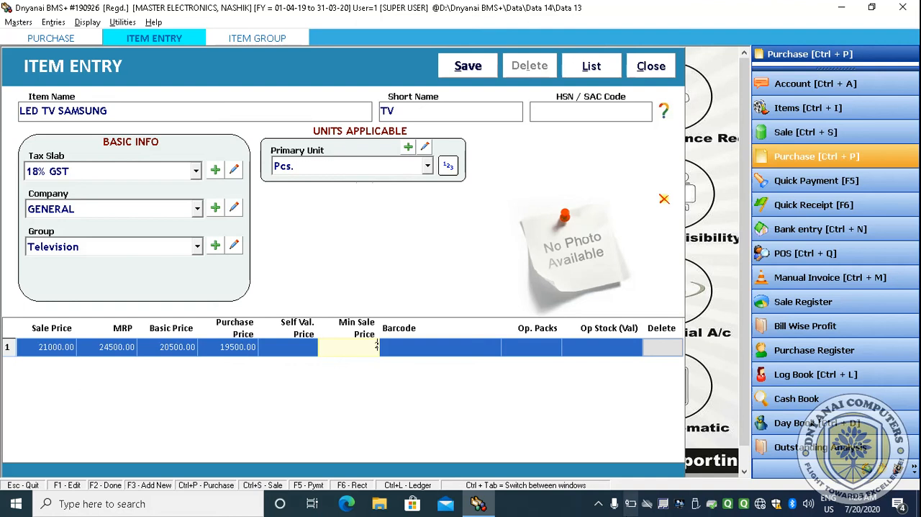
type("20250")
key("Return")
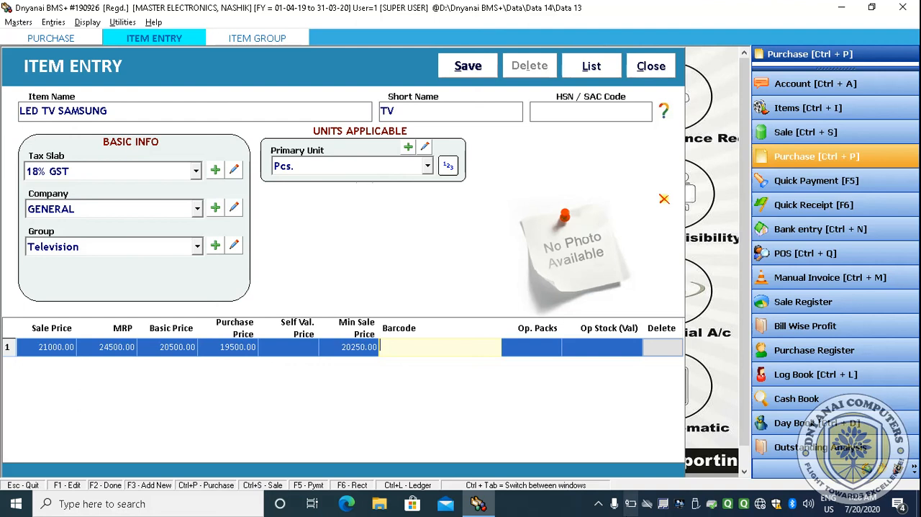
- Try to enter a barcode and an opening pack count for the item
type("8979765464")
key("BackSpace")
key("BackSpace")
key("BackSpace")
key("BackSpace")
key("BackSpace")
key("BackSpace")
key("BackSpace")
key("BackSpace")
key("BackSpace")
key("BackSpace")
key("Return")
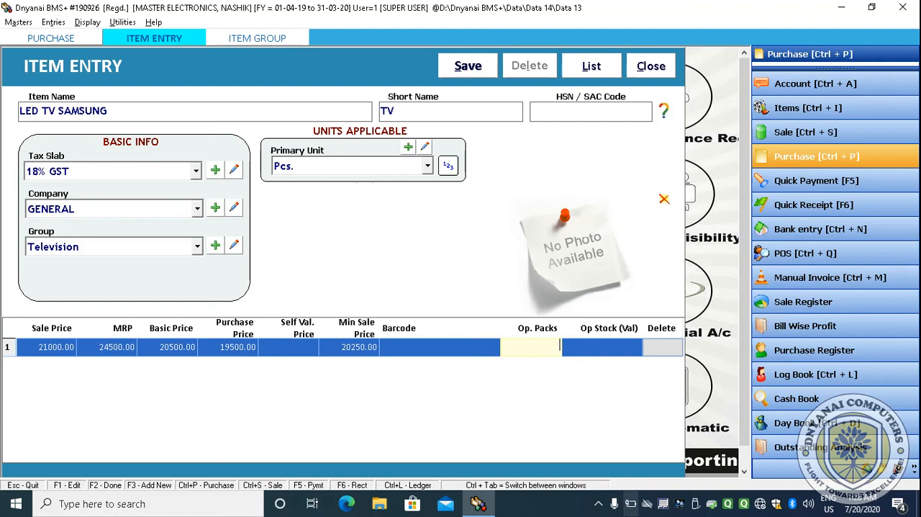
type("23")
key("BackSpace")
key("Return")
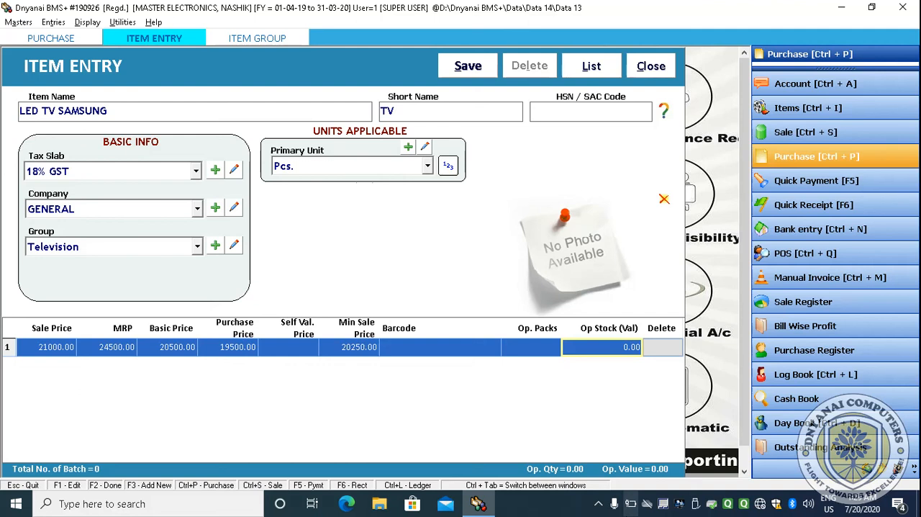
- Save the LED TV SAMSUNG item and close the leftover item group window
key("F2")
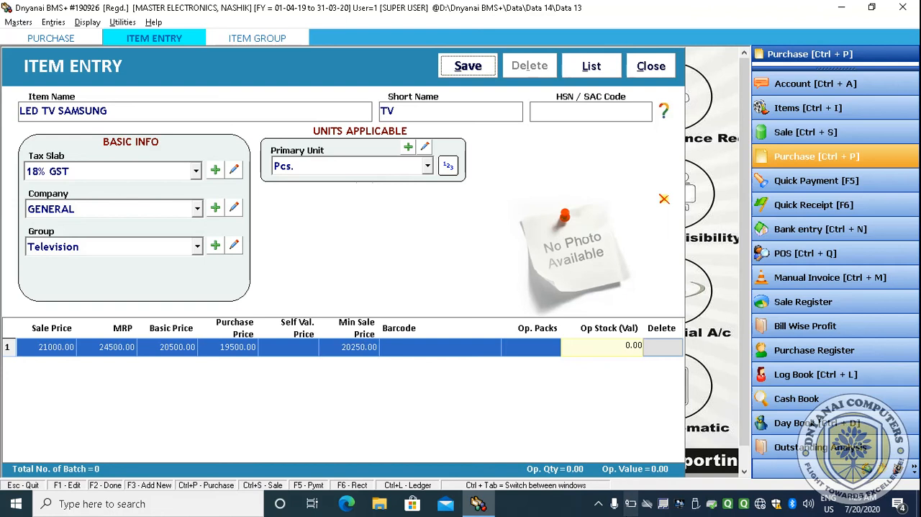
key("Return")
key("Escape")
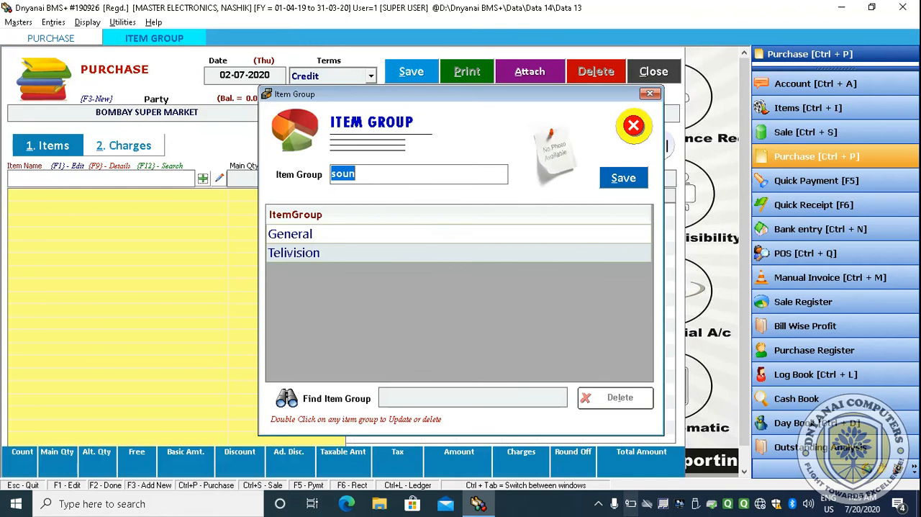
left_click(640, 126)
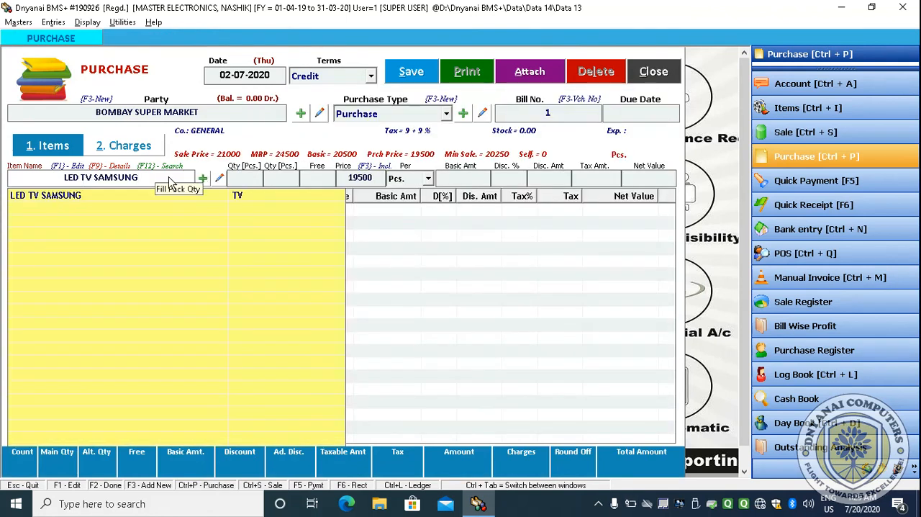
- Pick LED TV SAMSUNG on the purchase bill and enter a quantity of 3 Pcs
key("Down")
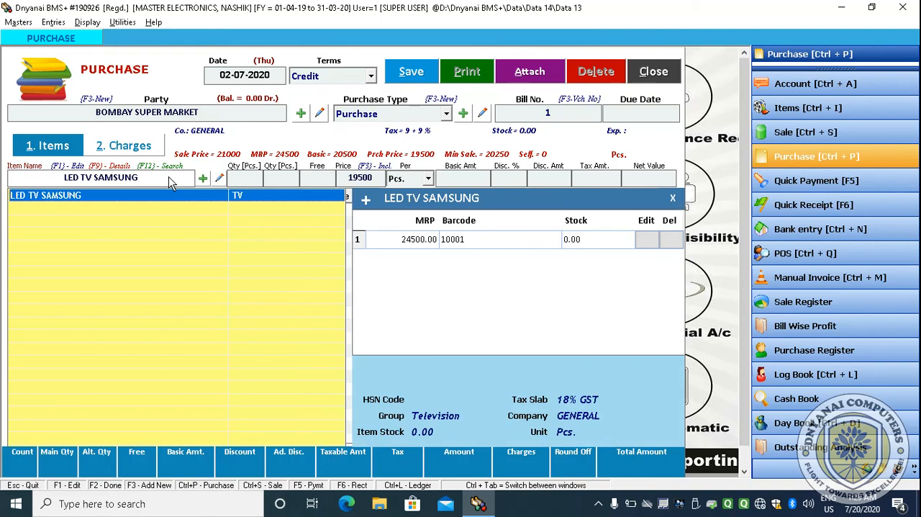
key("Return")
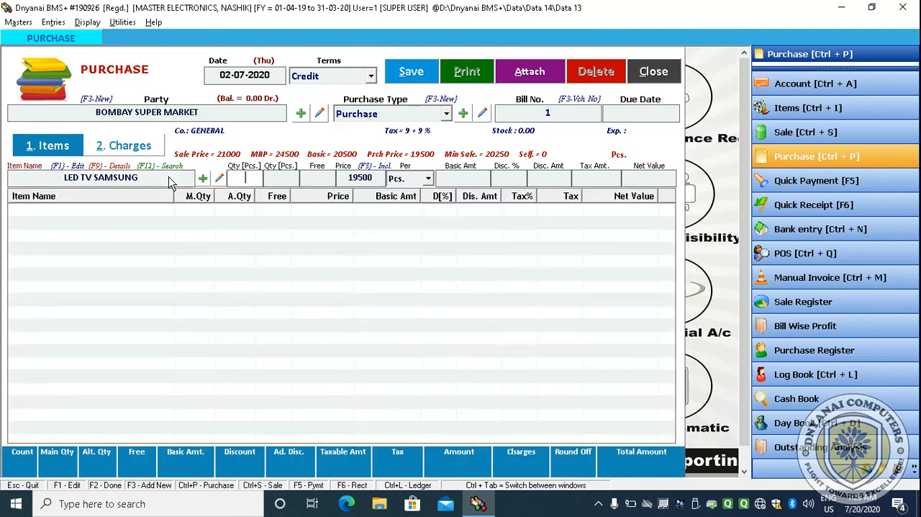
type("3")
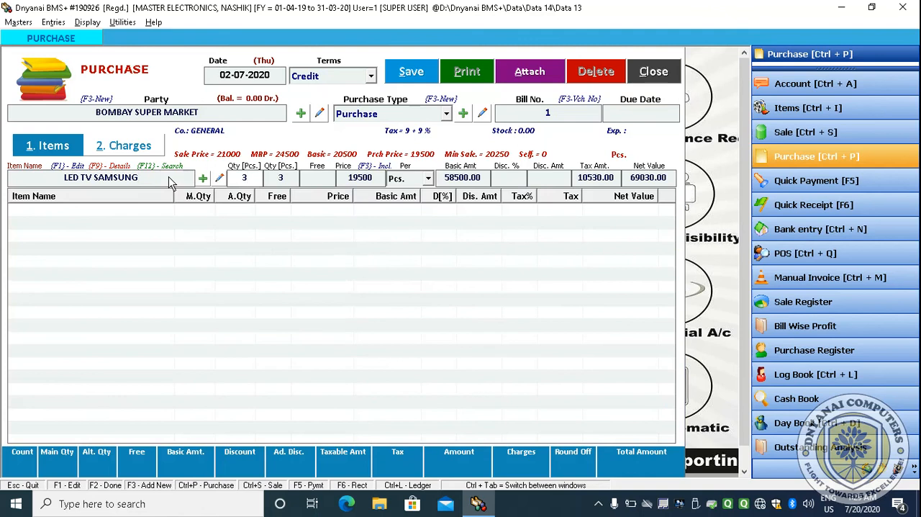
key("Return")
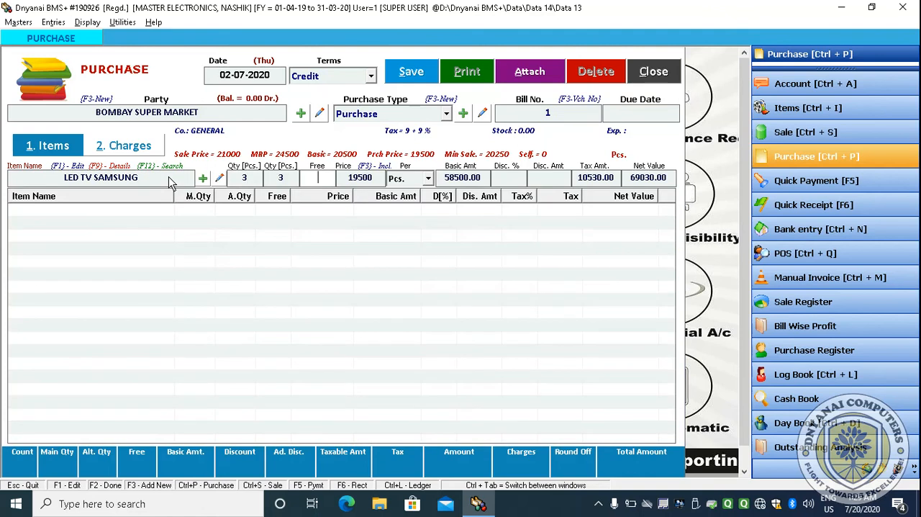
key("Return")
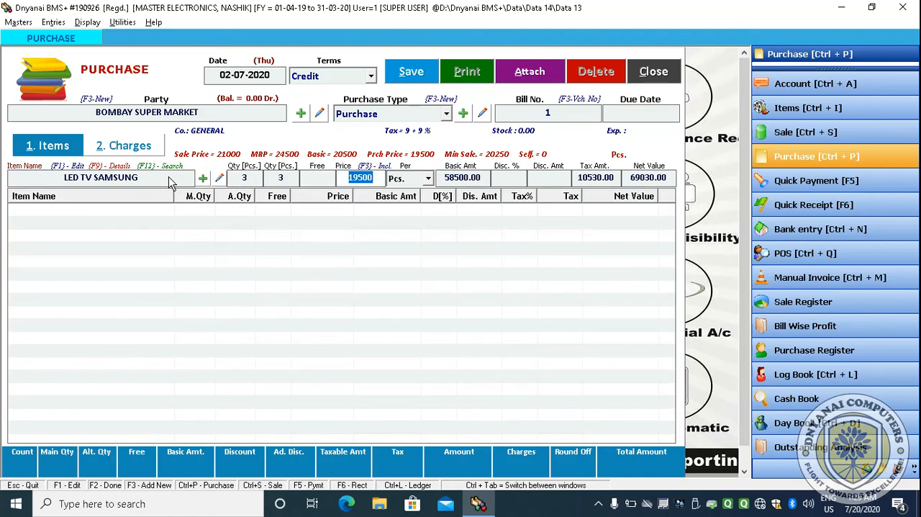
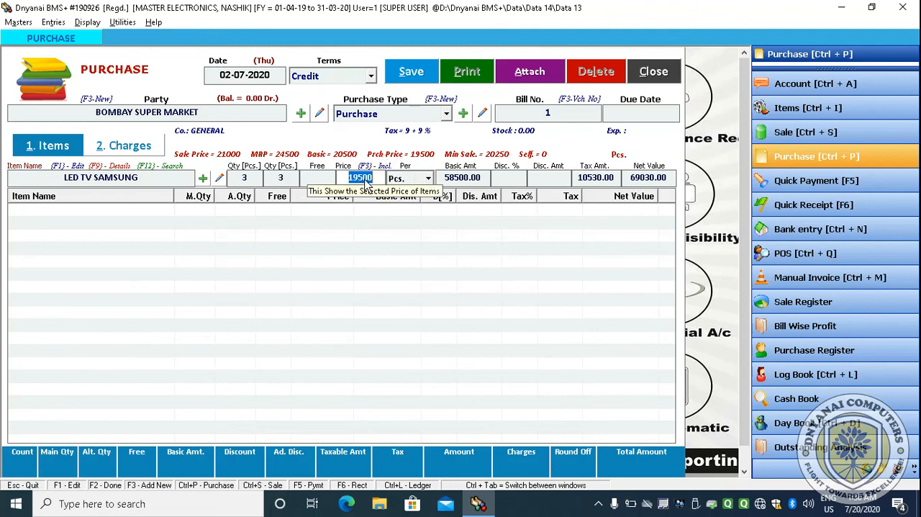
- Set the LED TV SAMSUNG purchase price to 18500 and add the line to the bill
type("18500")
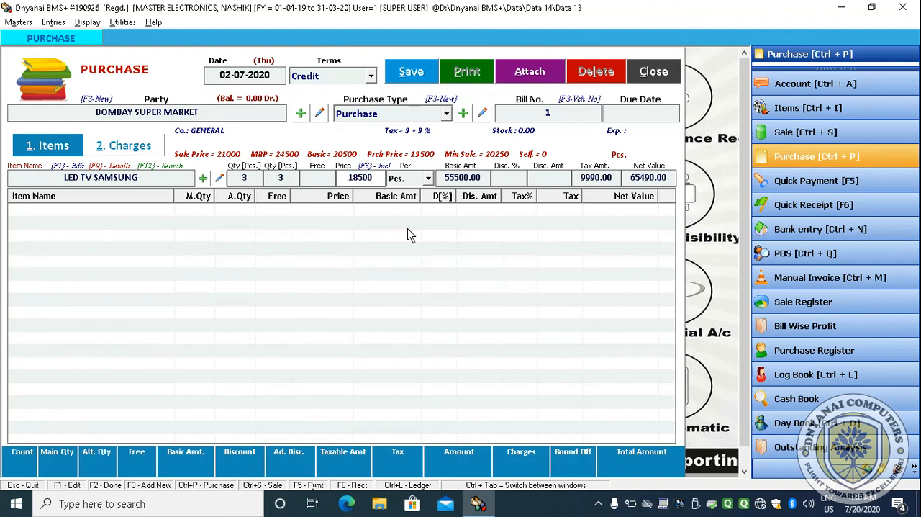
key("Return")
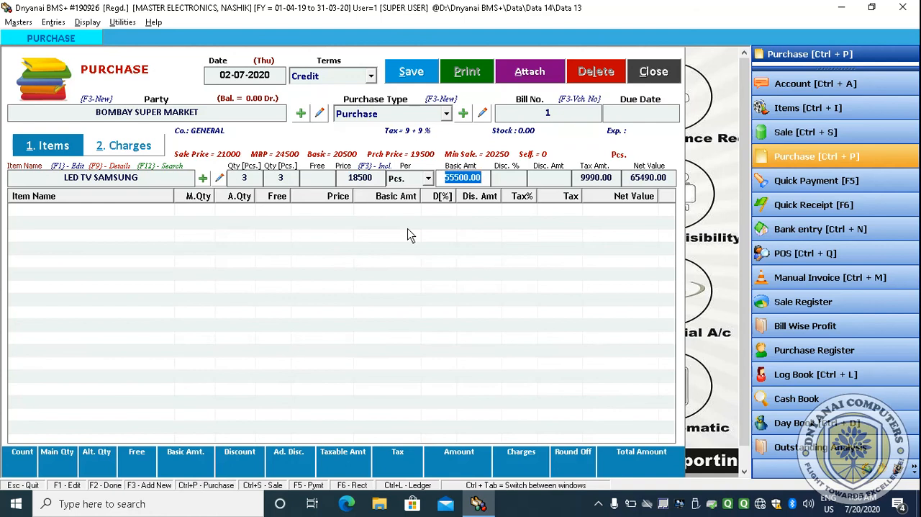
key("Return")
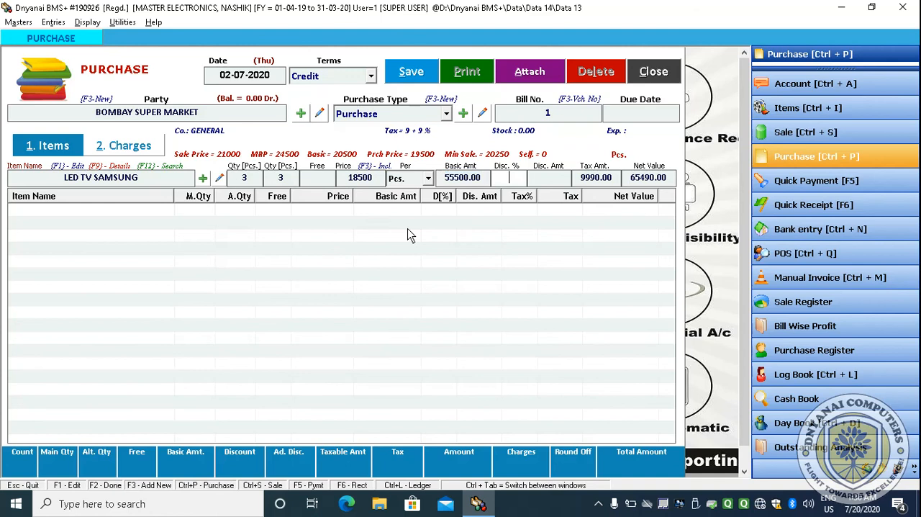
key("Return")
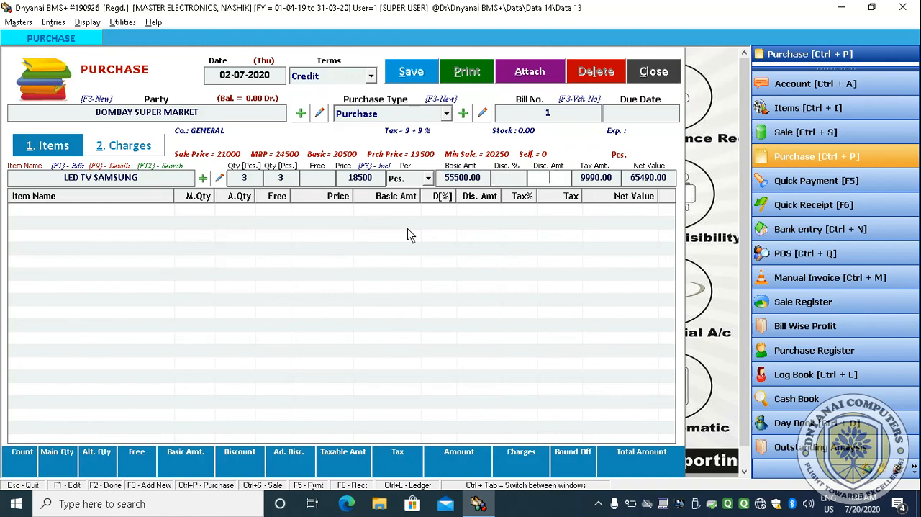
key("Return")
key("Return")
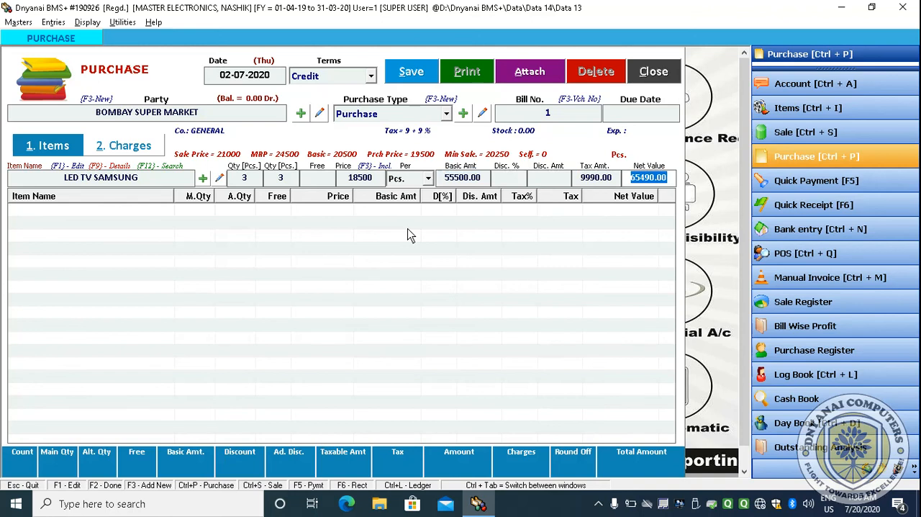
key("Return")
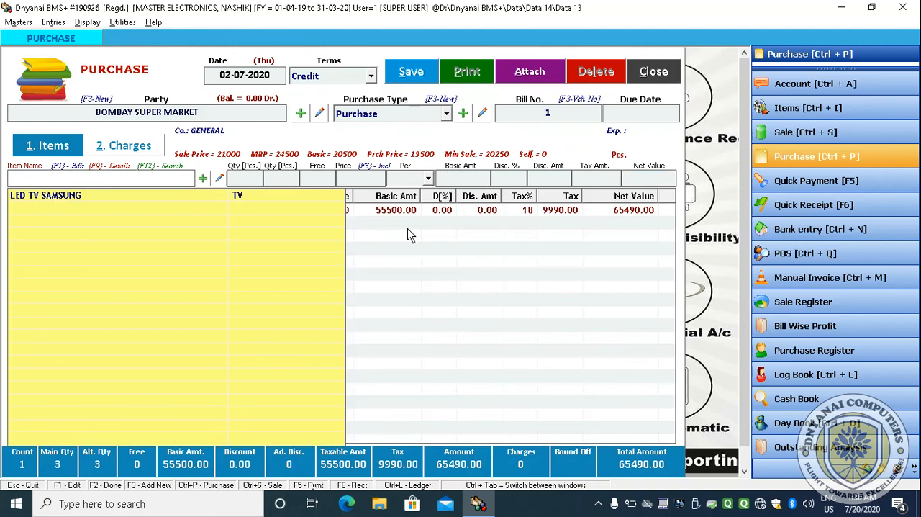
type("LG SOu")
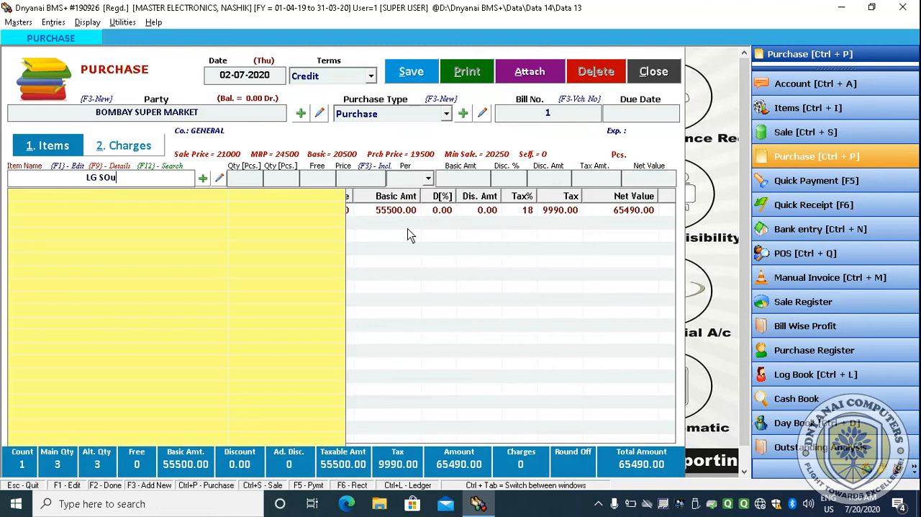
key("ctrl+a")
key("BackSpace")
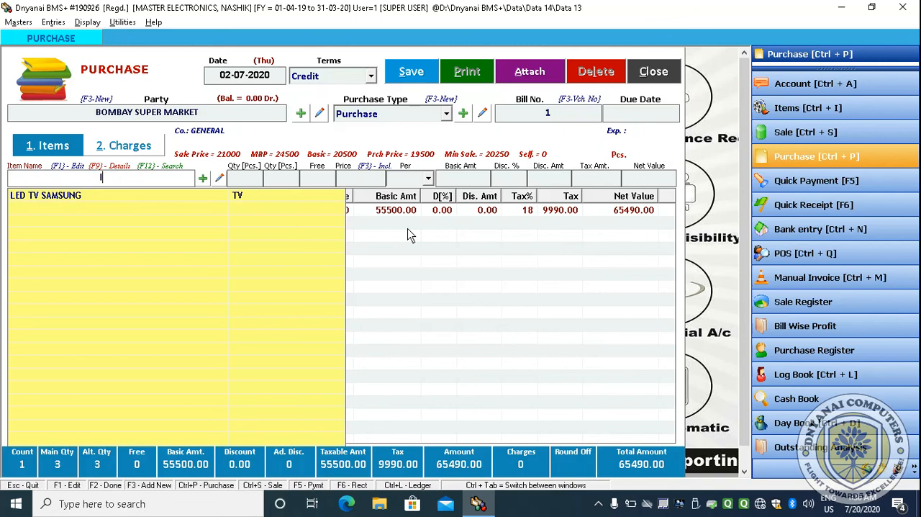
key("Down")
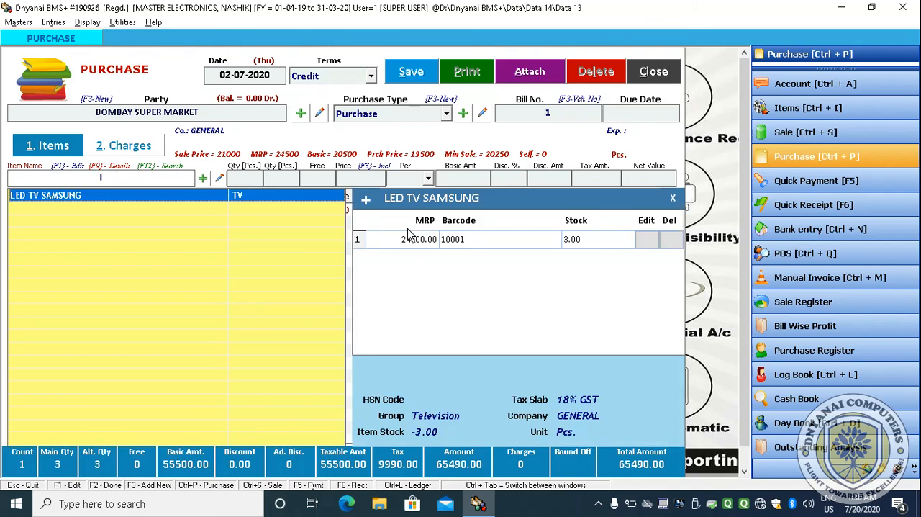
left_click(79, 183)
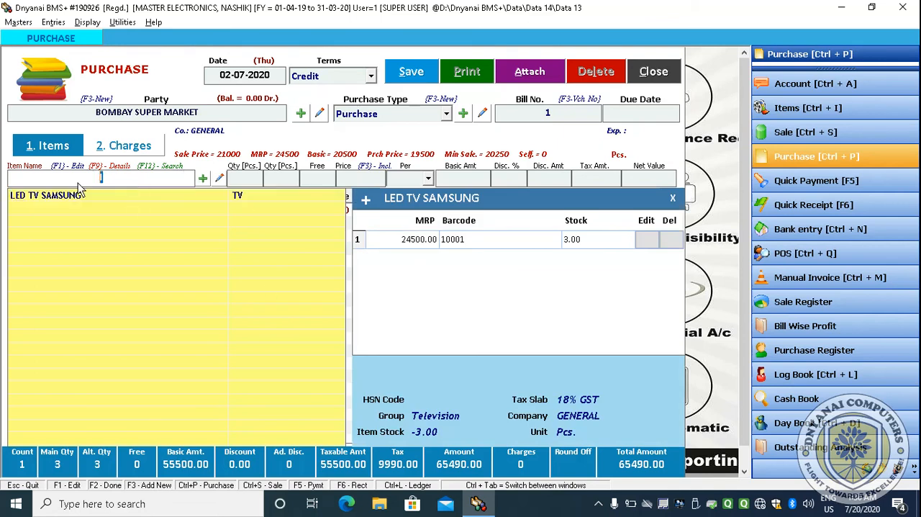
- Create a new item named Sound System Lg 2.0 with short name Sound Sys and HSN code 56456456
left_click(202, 179)
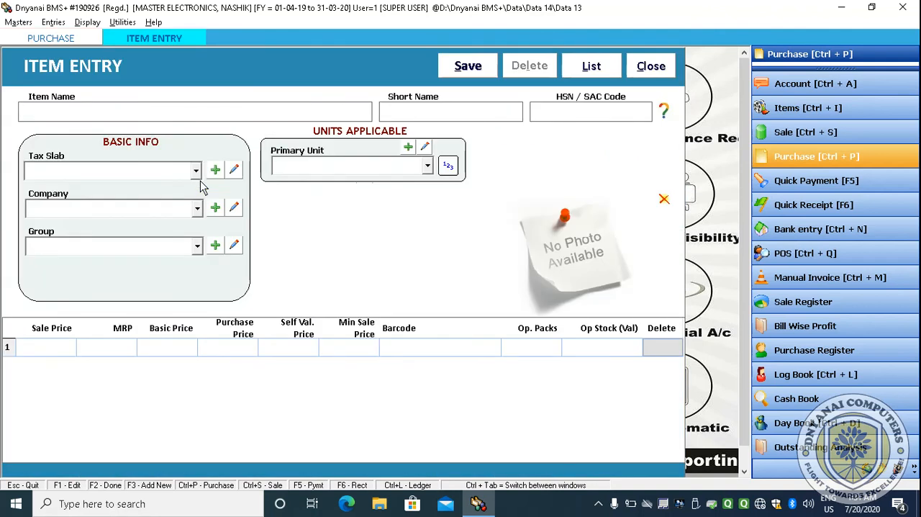
type("Sound System LG")
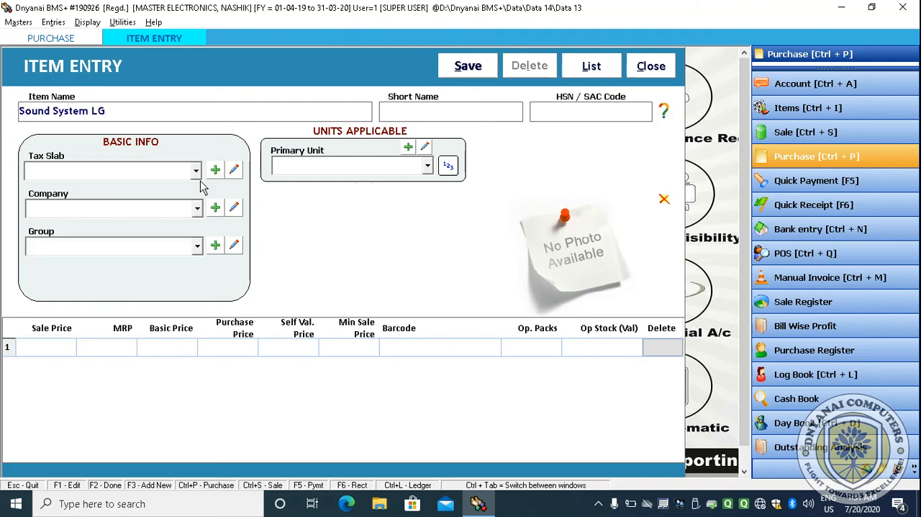
type(" 2.0")
type("S")
type("ound Sysy")
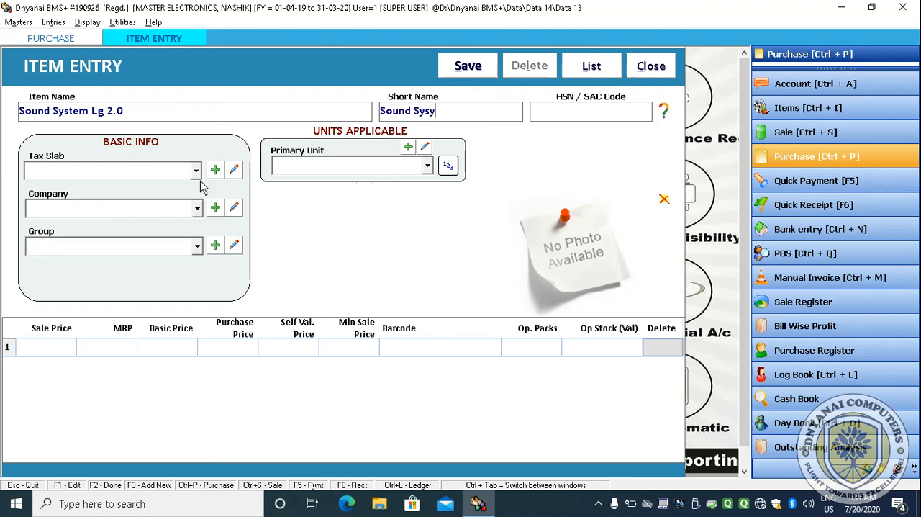
key("BackSpace")
type("56456456")
key("Return")
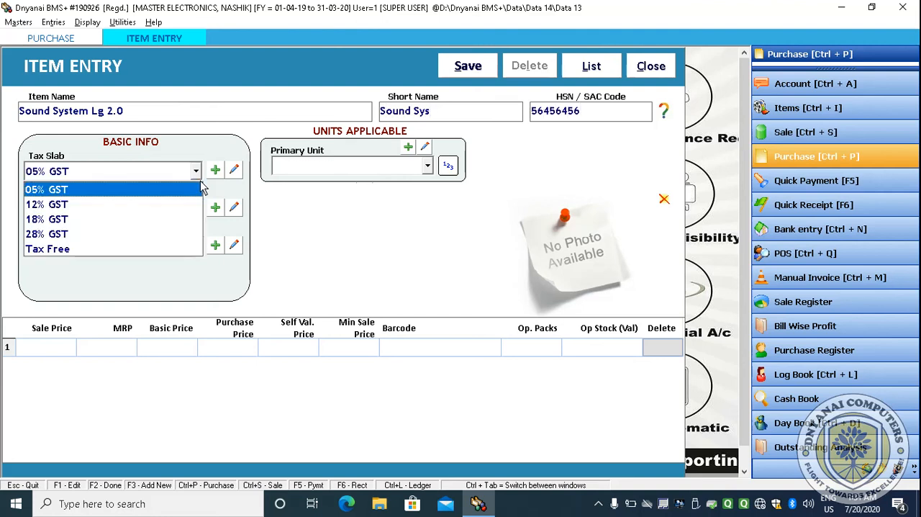
- Set the item's tax slab to 18% GST, company to GENERAL and group to Sound System
key("Down")
key("Down")
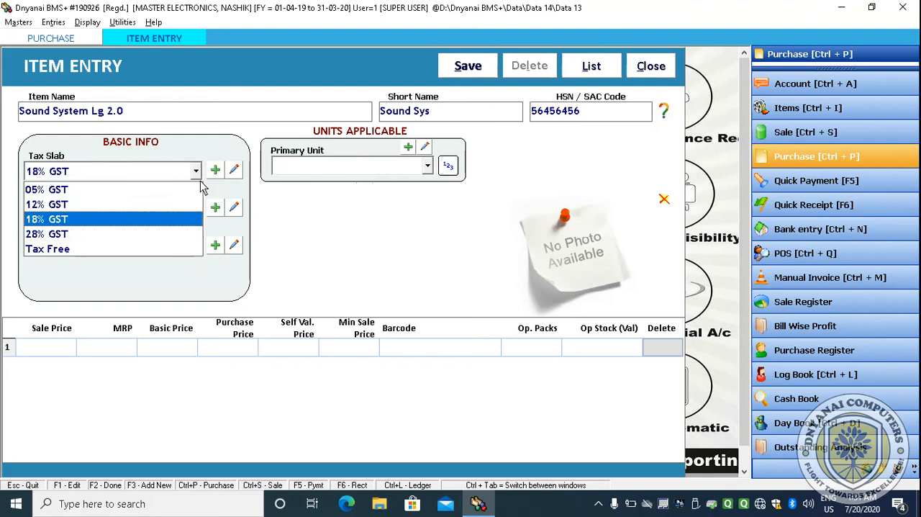
key("Return")
key("Return")
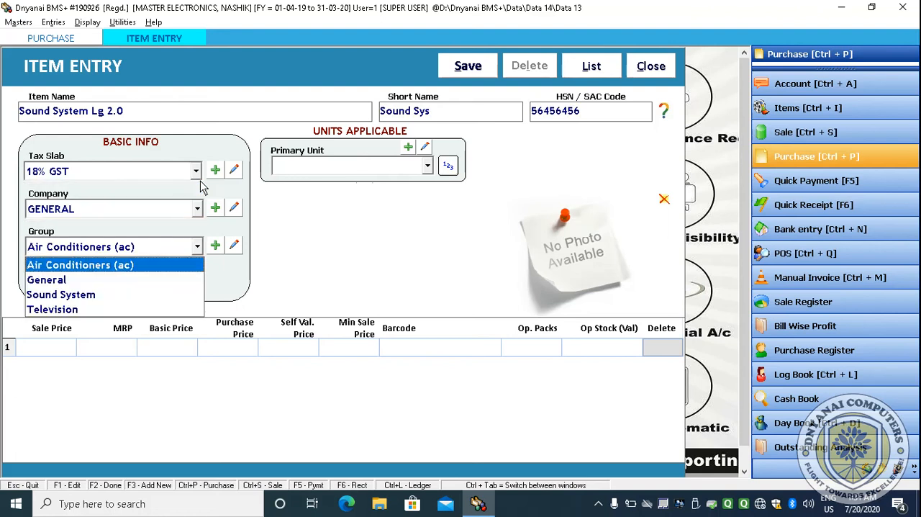
key("Down")
key("Down")
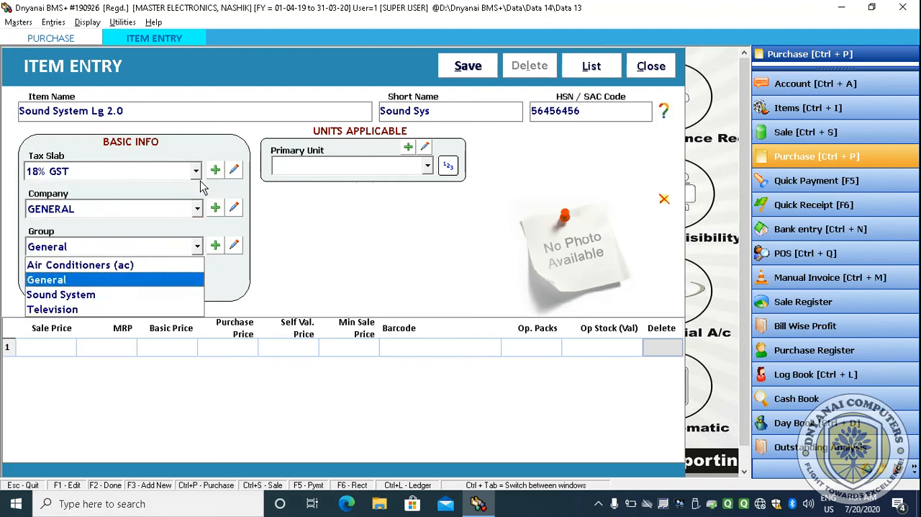
key("Return")
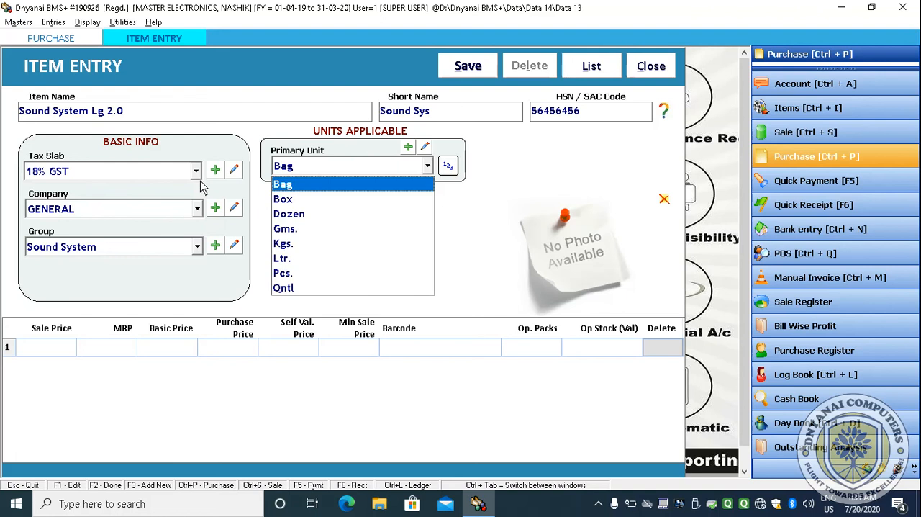
- Set the item's primary unit to Pcs
key("Down")
key("Down")
key("Down")
key("Down")
key("Down")
key("Down")
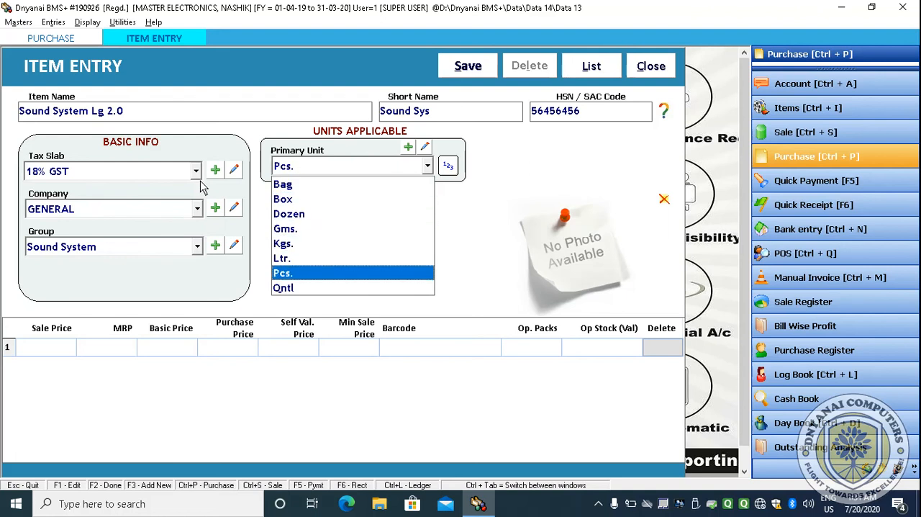
key("Return")
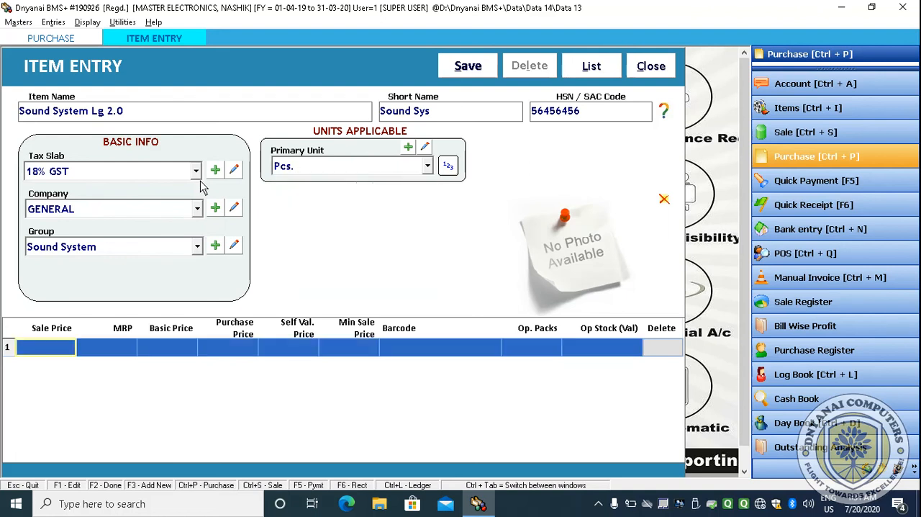
- Set the minimum sale price to 1750 and save the Sound System Lg 2.0 item
key("Return")
key("Return")
key("Return")
key("Return")
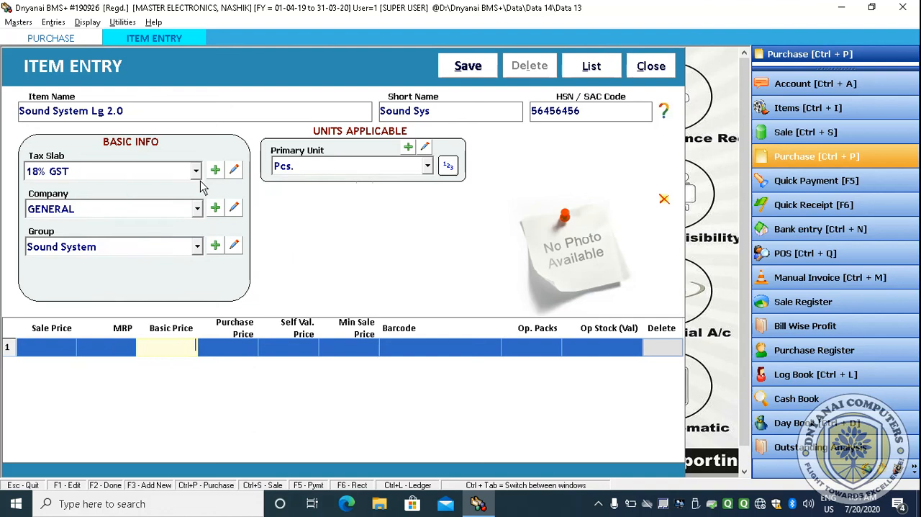
key("Tab")
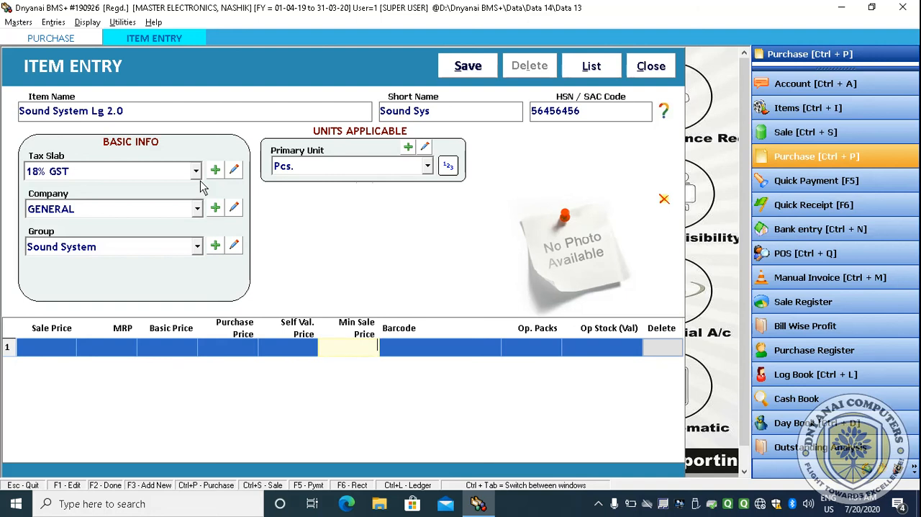
type("750")
key("Return")
key("Return")
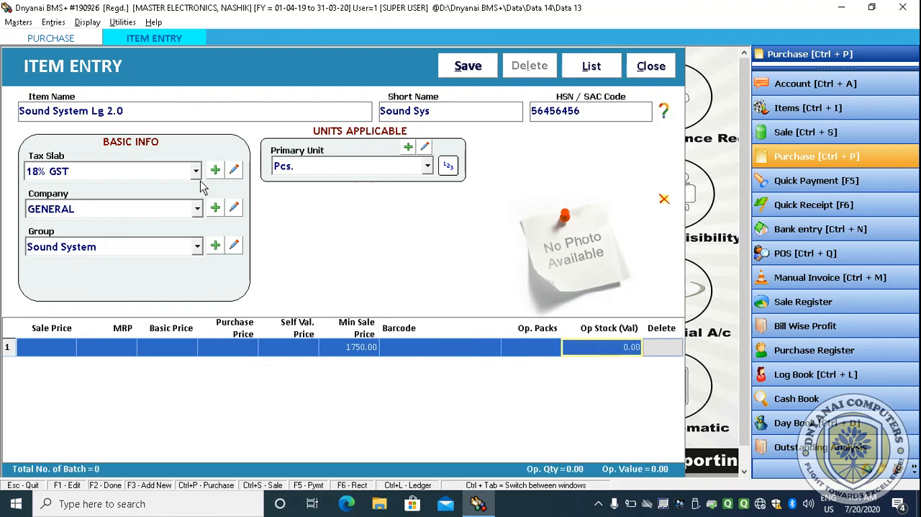
key("Return")
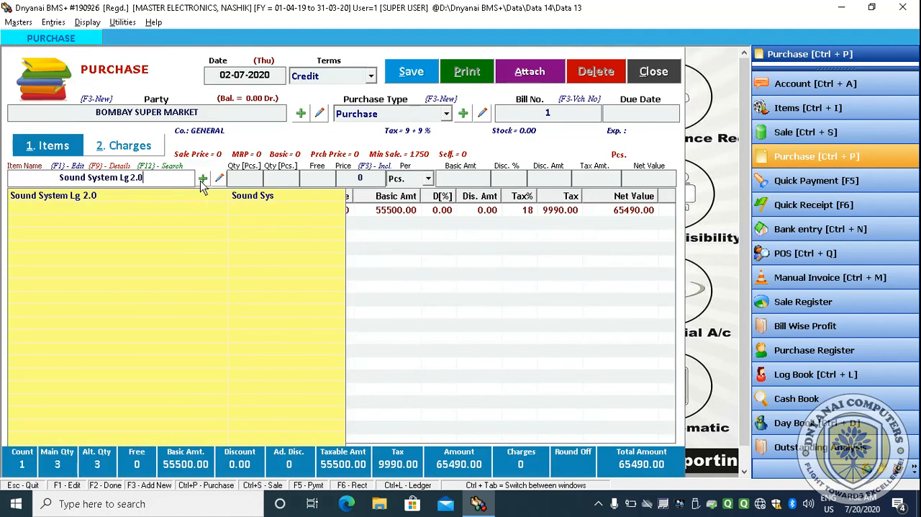
- Add Sound System Lg 2.0 to the bill with quantity 6 Pcs at price 1290
key("Return")
key("Return")
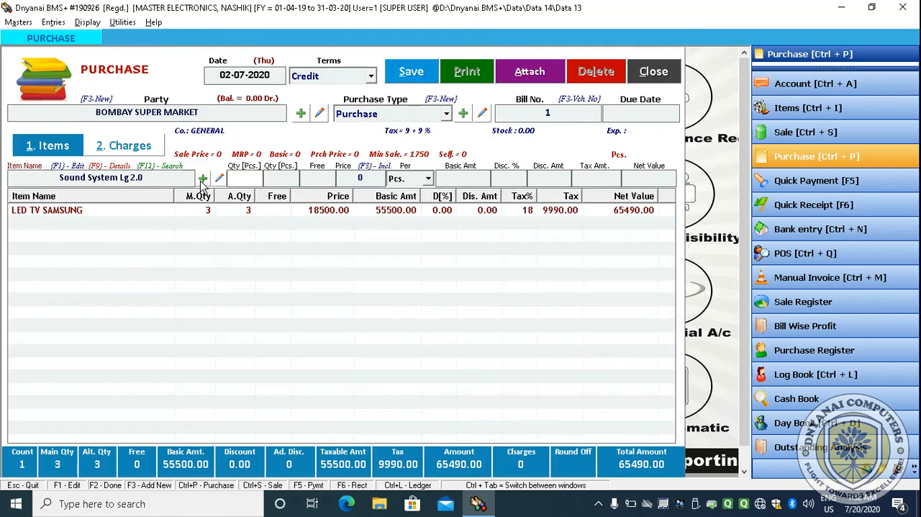
type("6")
key("Return")
key("Return")
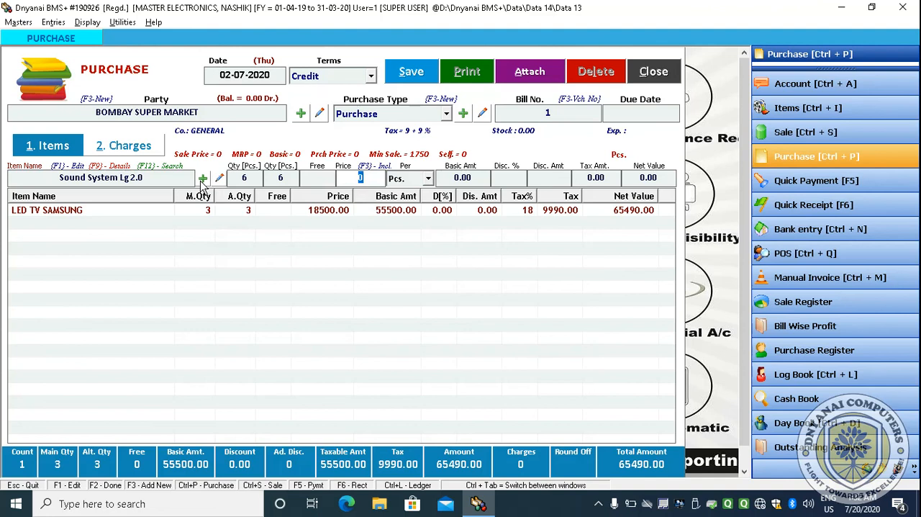
type("1290")
key("Return")
key("Return")
key("Return")
key("Return")
key("Return")
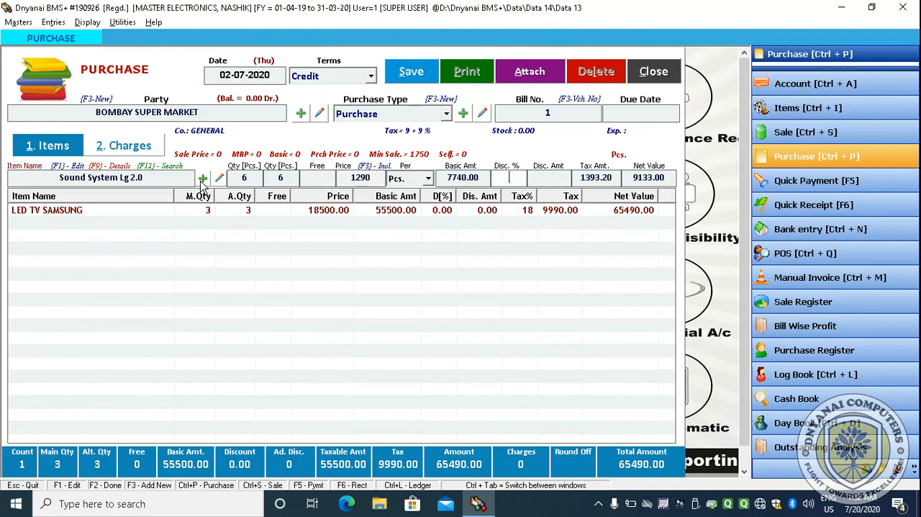
key("Return")
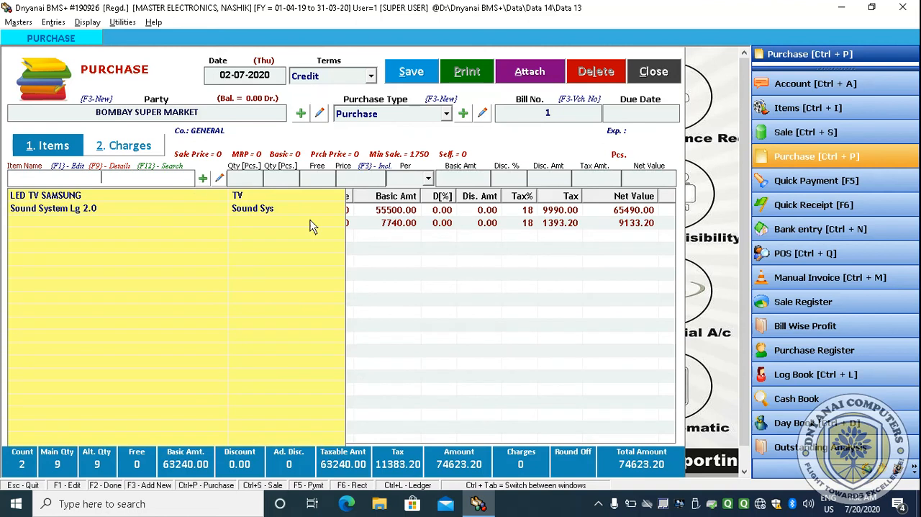
- Save the purchase bill and close the purchase window
left_click(409, 78)
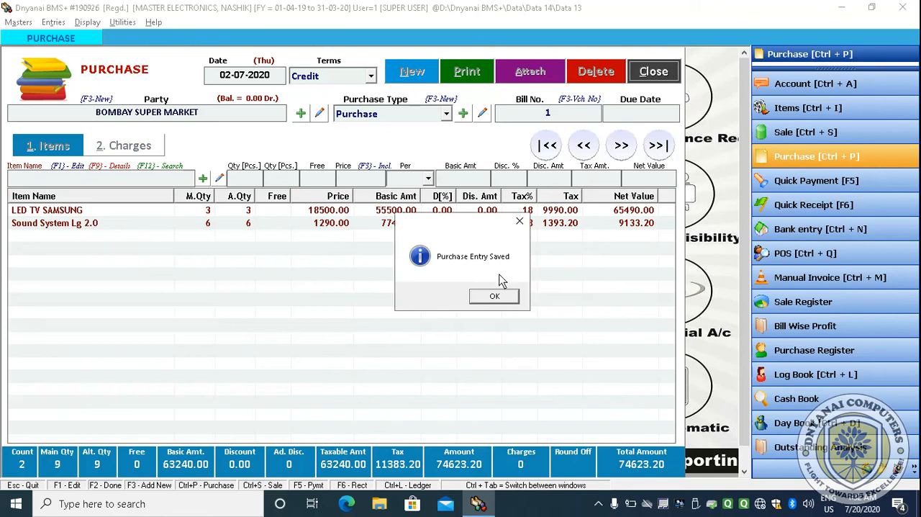
left_click(498, 296)
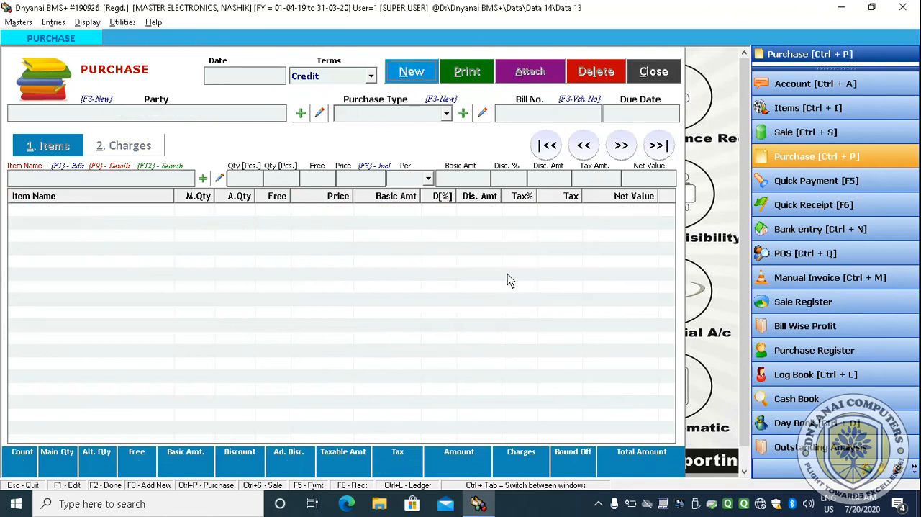
left_click(654, 73)
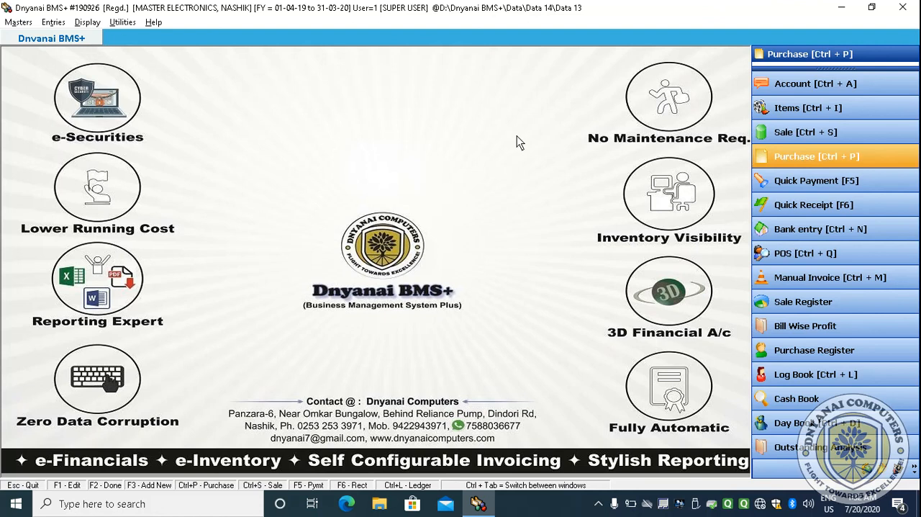
- Open the purchase bills list and start a new purchase dated 20-07-2020
left_click(794, 158)
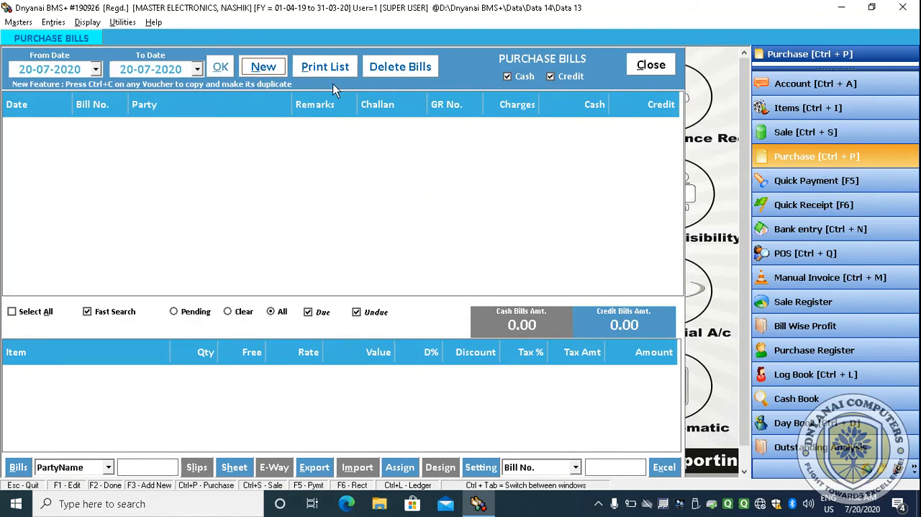
left_click(267, 70)
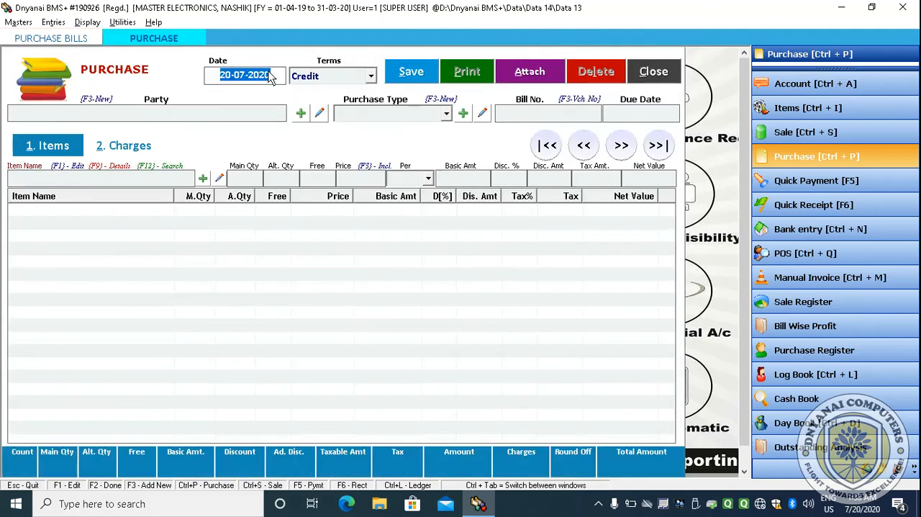
key("Return")
key("Return")
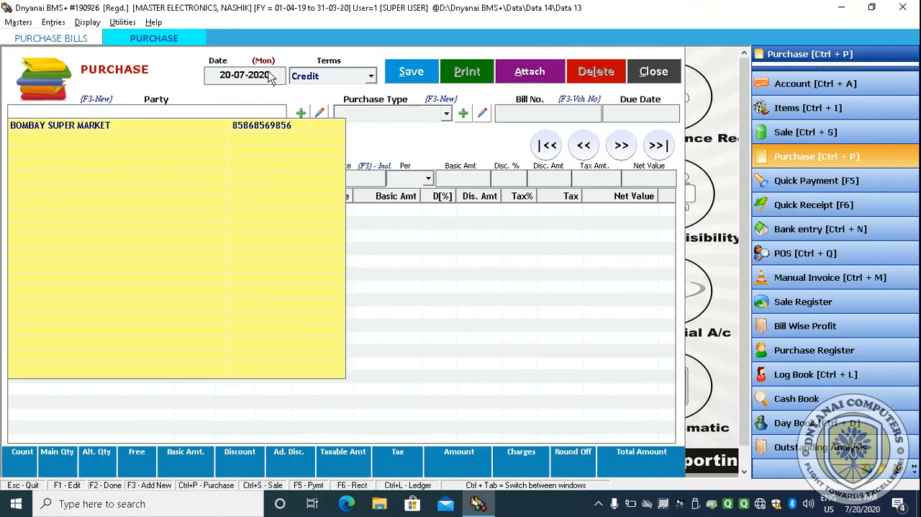
- Create a new supplier account named ABC ELE in the SUPPLIERS group with Cr as the balance type
left_click(301, 115)
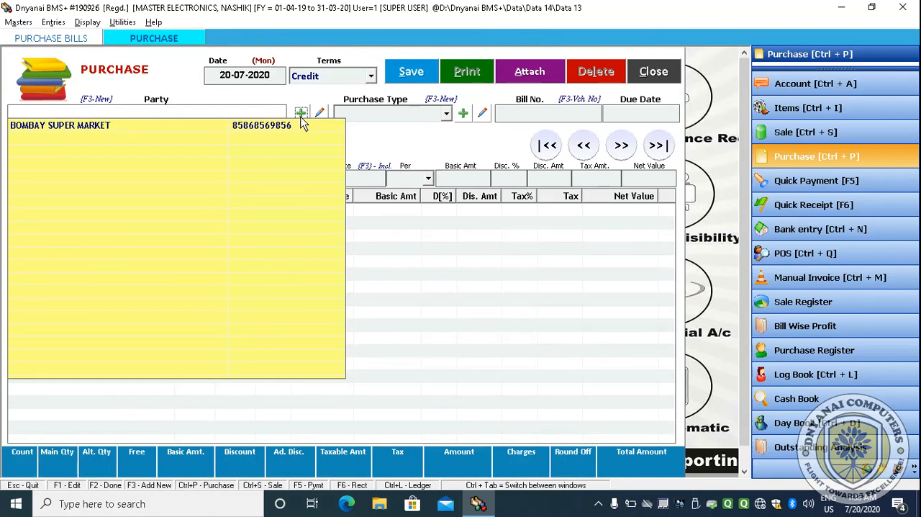
type("aks")
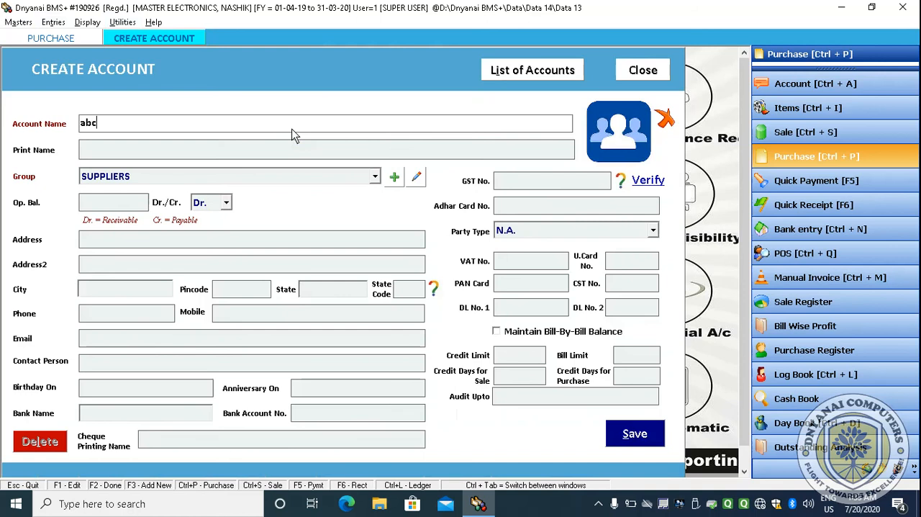
key("BackSpace")
key("BackSpace")
key("BackSpace")
type("ABC EE")
key("BackSpace")
type("LE")
key("Return")
key("Return")
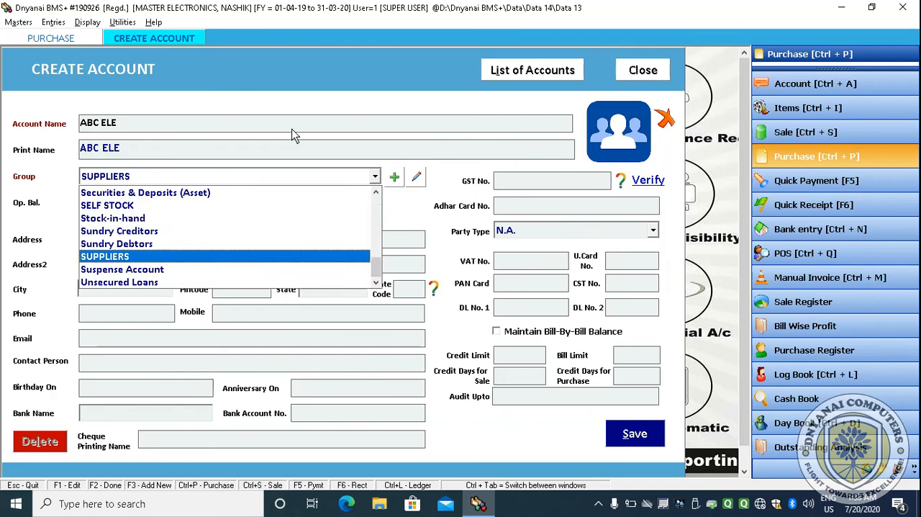
key("Return")
- Enter NASHIK as the supplier's address and city, and Maharashtra as the state
key("Return")
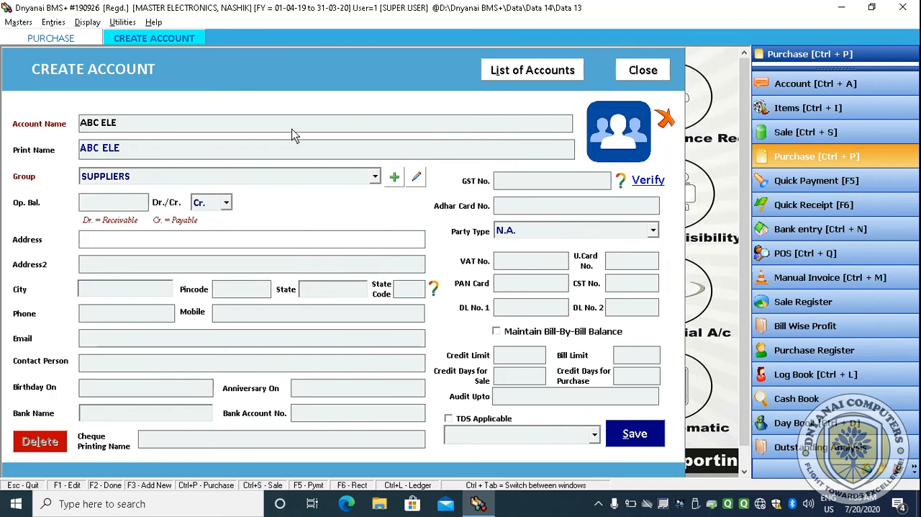
type("NASHIK")
key("Return")
key("Return")
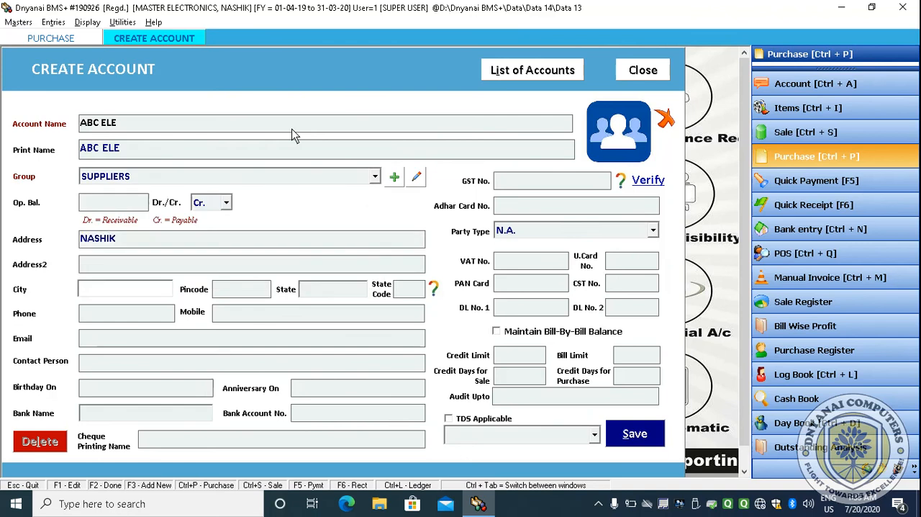
type("NASHIK")
key("Return")
- Skip the remaining account fields and save the ABC ELE supplier account
key("Return")
type("Maharashtra")
key("Return")
key("Return")
key("Return")
key("Return")
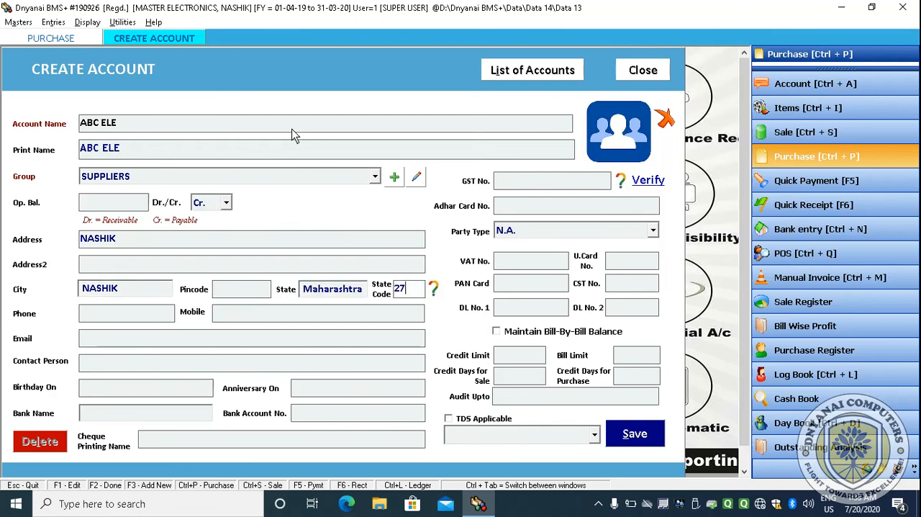
key("Return")
key("Return")
key("Return")
key("Return")
key("Return")
key("Return")
key("Return")
key("Return")
key("Return")
key("Return")
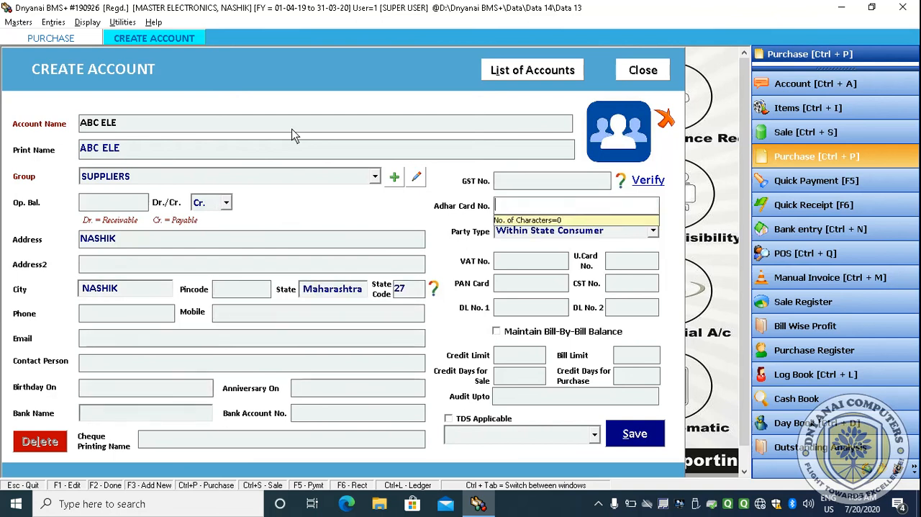
key("Return")
key("Return")
key("Return")
key("Return")
key("Return")
key("Return")
key("Return")
key("Return")
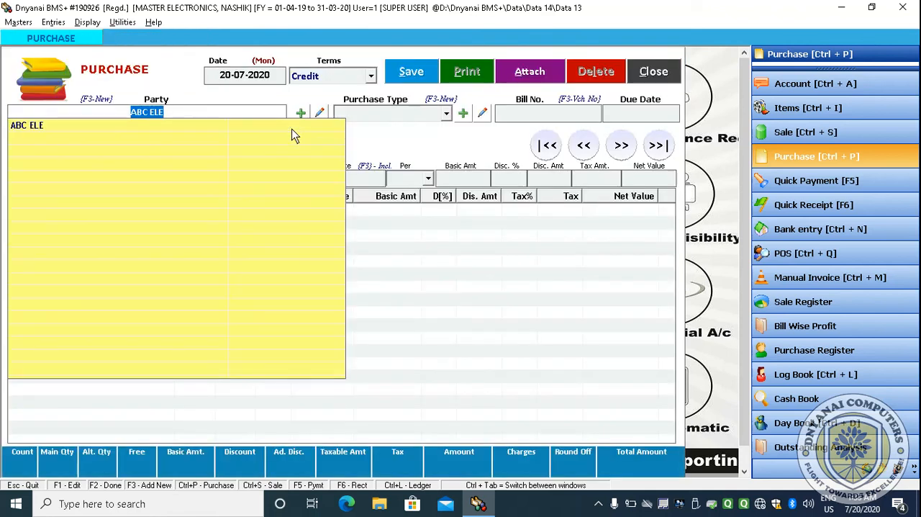
- Select ABC ELE as the purchase party, keep the Purchase type, and set the bill number to 2
key("Return")
key("Return")
type("2")
- Choose Sound System Lg 2.0 as the item for the purchase bill
key("Return")
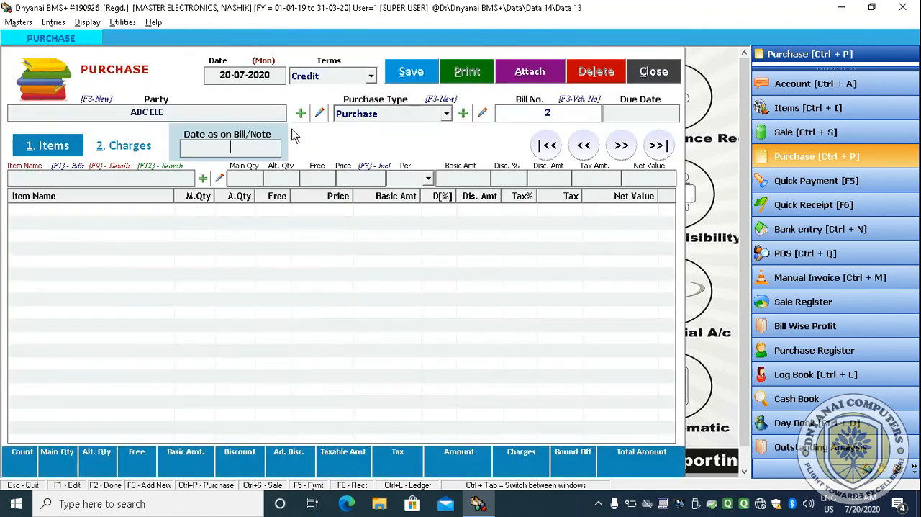
key("Return")
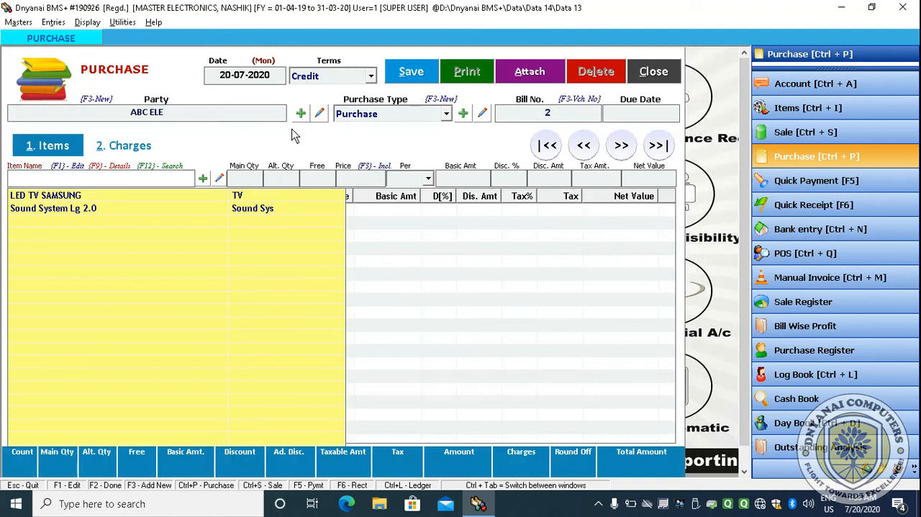
key("Down")
key("Down")
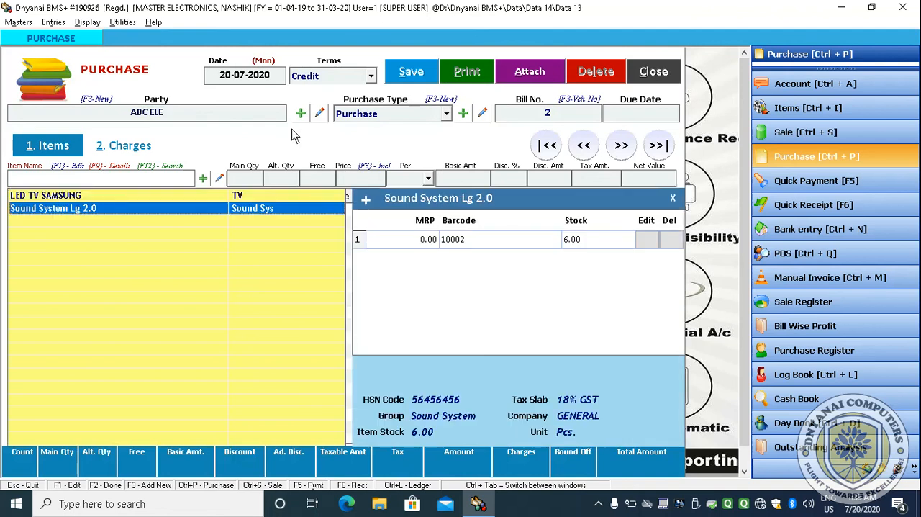
key("Return")
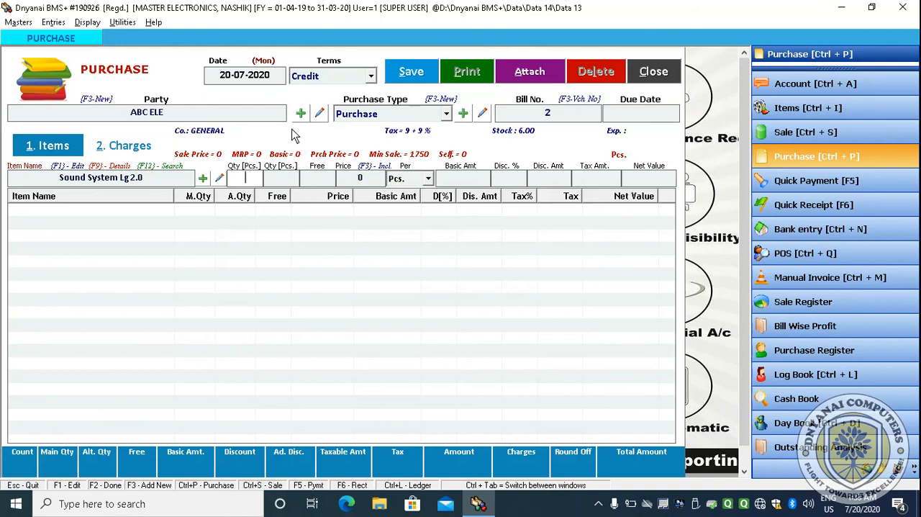
- Set the item's quantity to 6 Pcs, correcting the mistaken entry in the quantity field
type("1150")
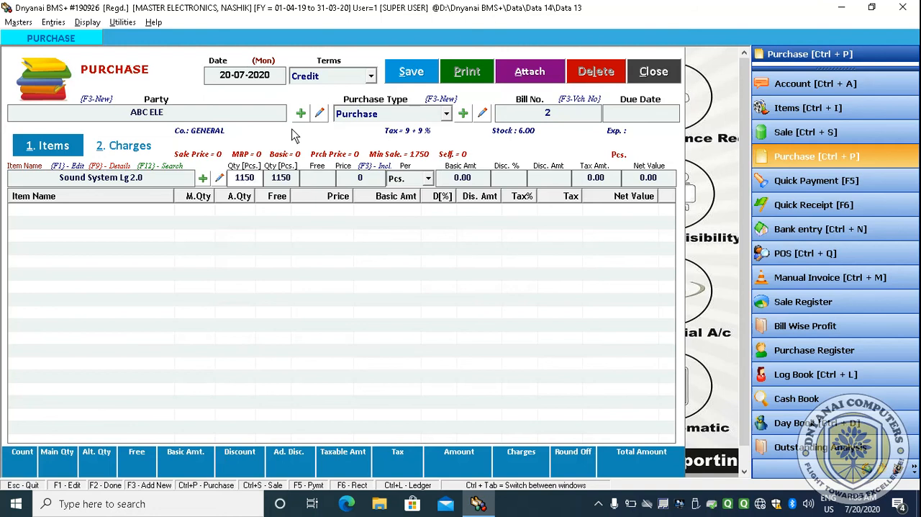
key("Return")
key("shift+Tab")
type("6")
key("Return")
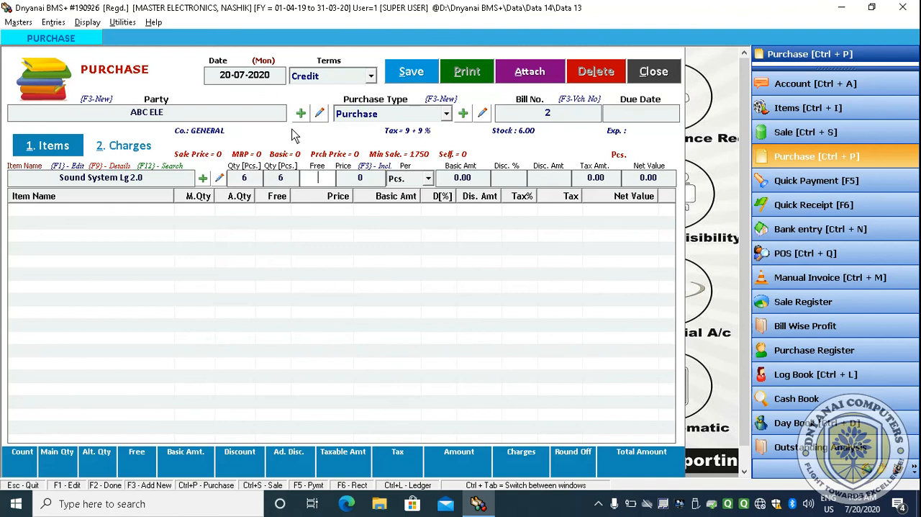
- Enter a price of 1150 and add the Sound System Lg 2.0 line to the bill
key("Return")
type("115")
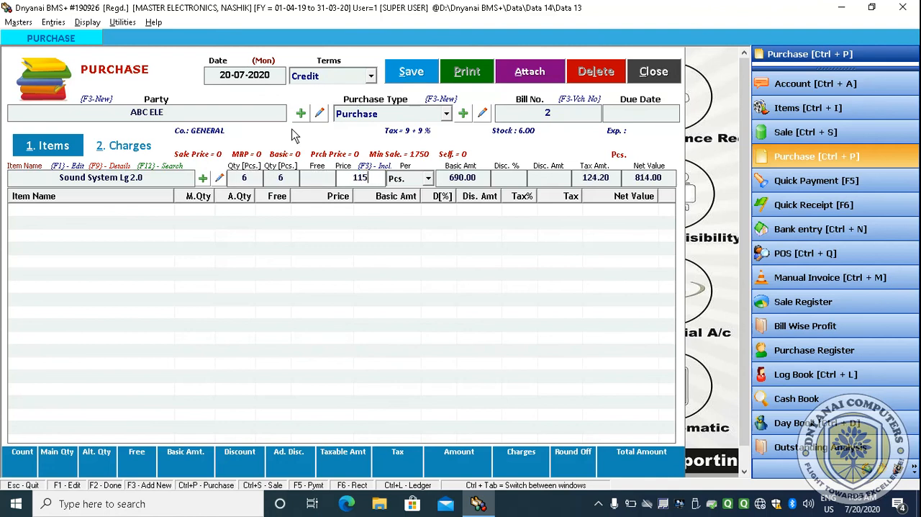
type("0")
key("Return")
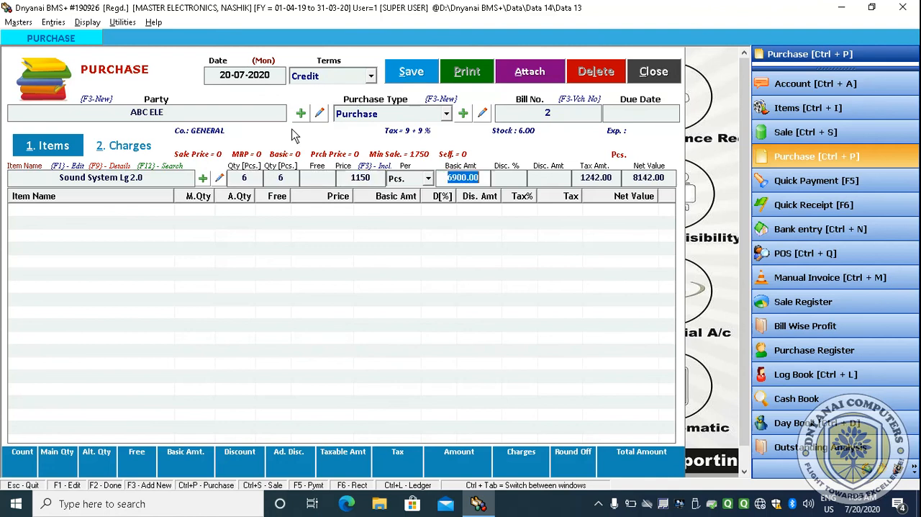
key("Return")
key("Return")
key("Return")
key("Return")
key("Return")
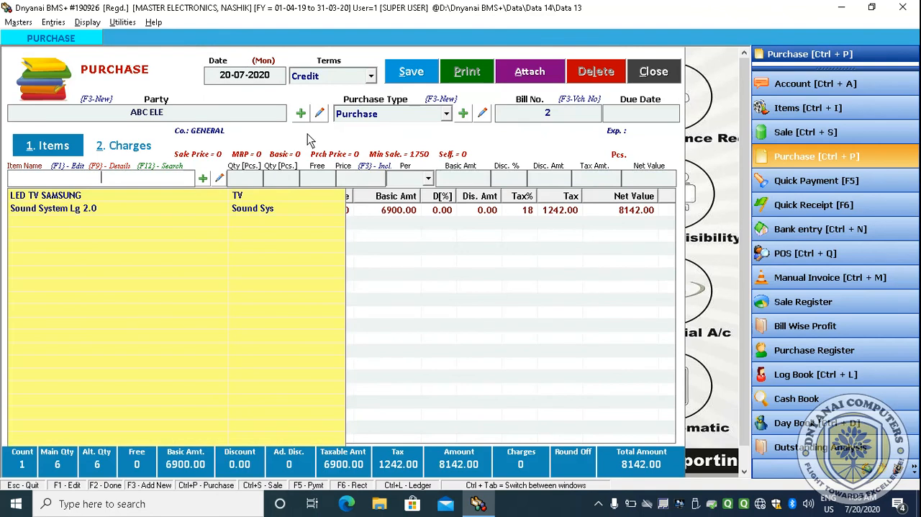
- Save the purchase bill and acknowledge the confirmation
left_click(400, 75)
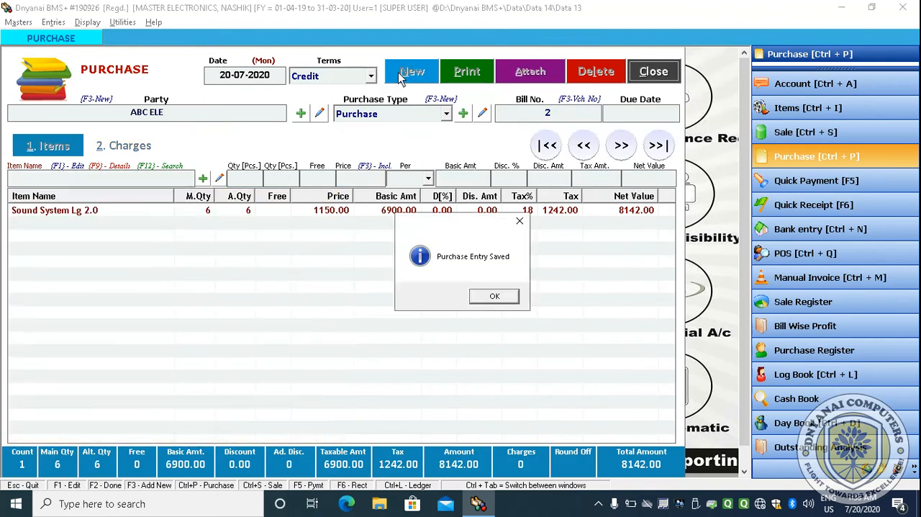
left_click(495, 296)
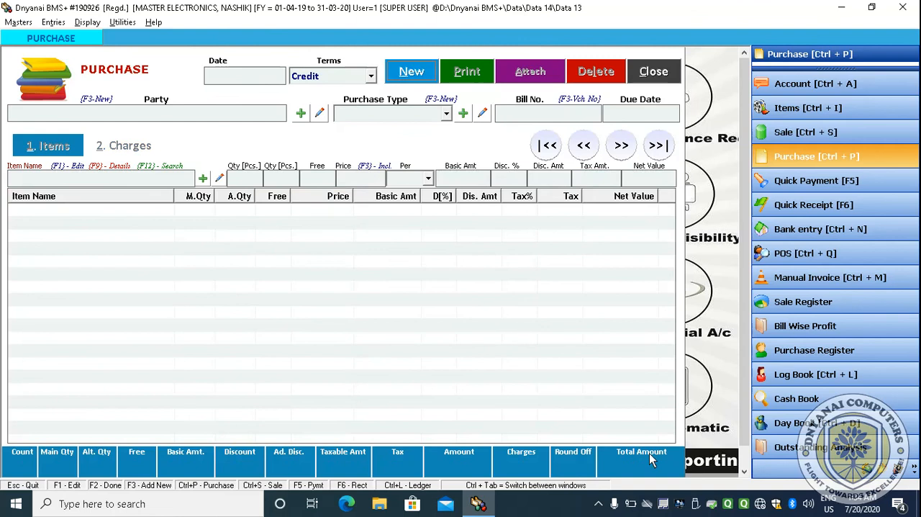
left_click(598, 503)
left_click(612, 476)
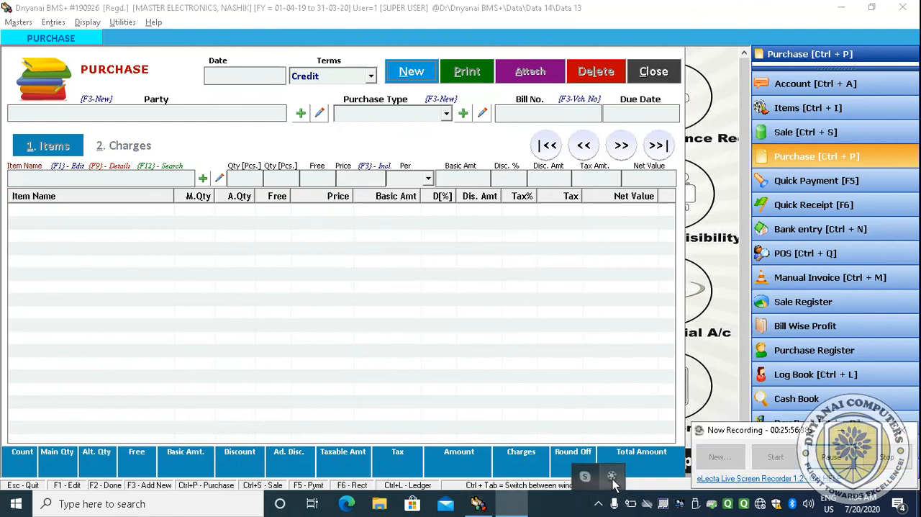
left_click(829, 460)
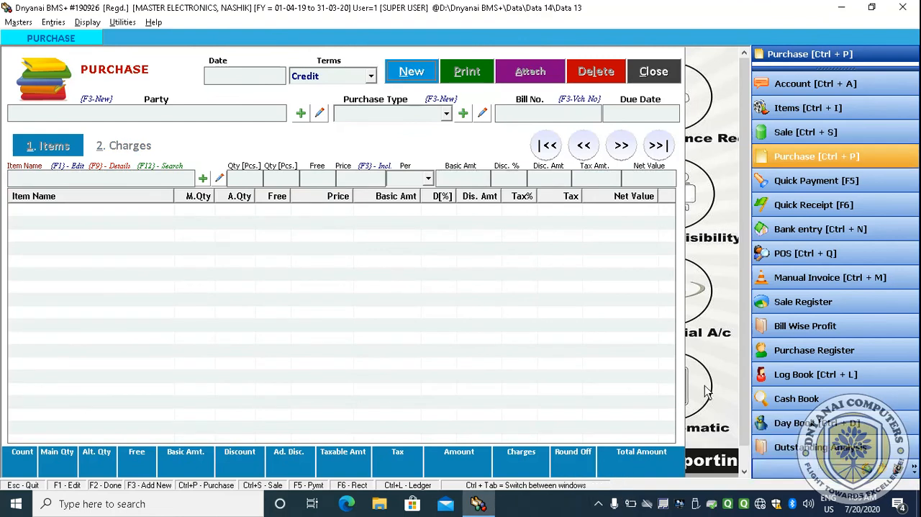
- Close the purchase window, open the sale bills list and start a new sale
left_click(661, 71)
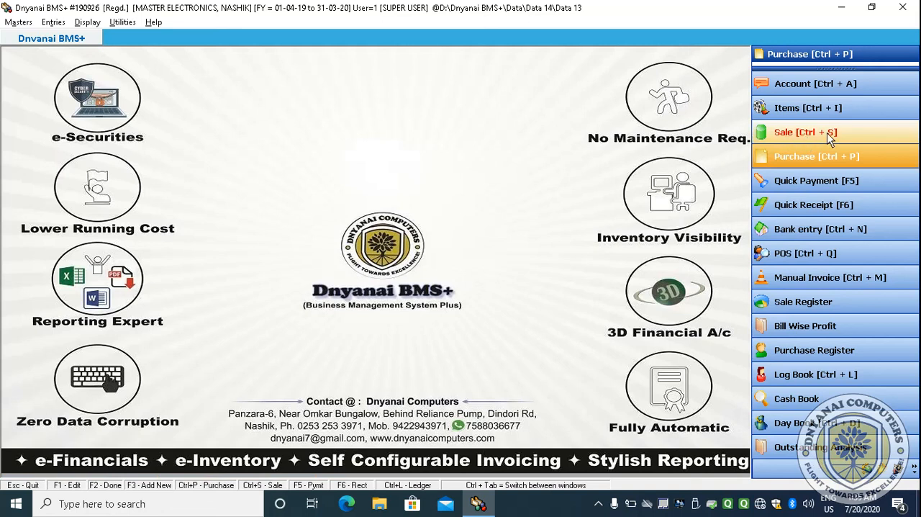
left_click(826, 133)
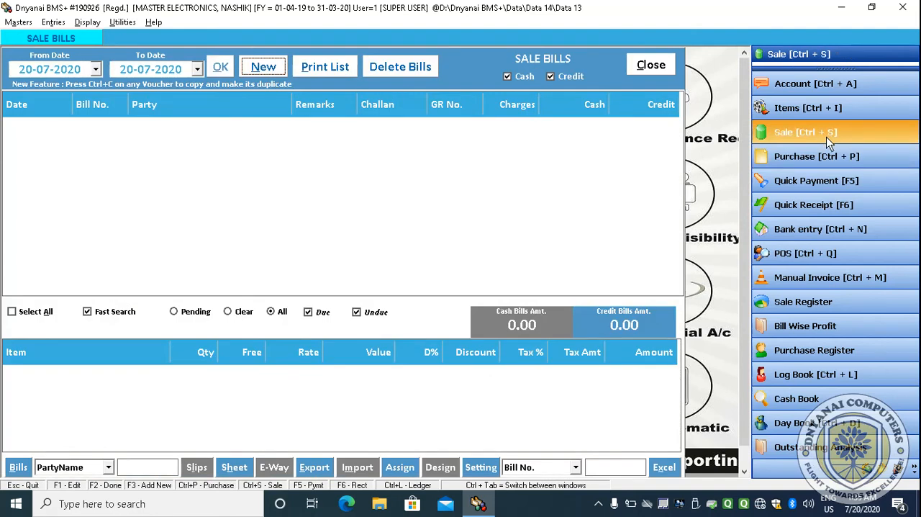
left_click(314, 72)
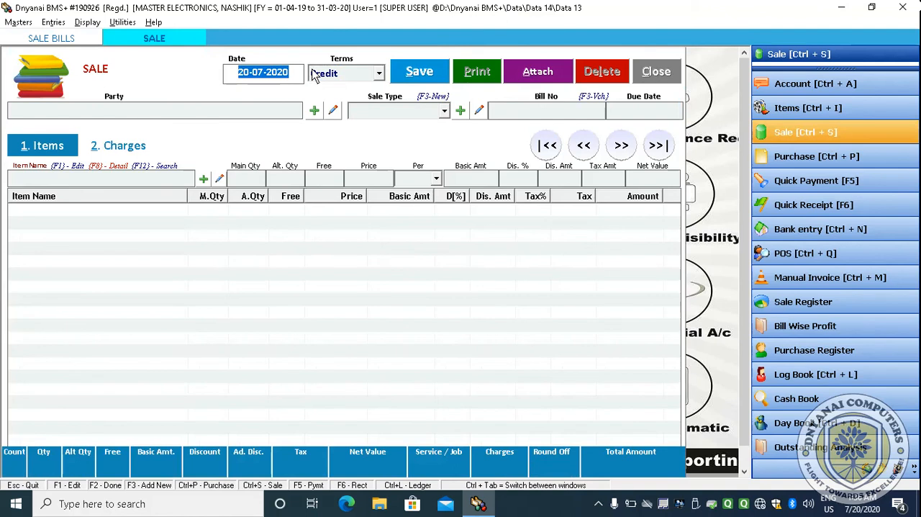
- Set the sale terms to Cash
key("Return")
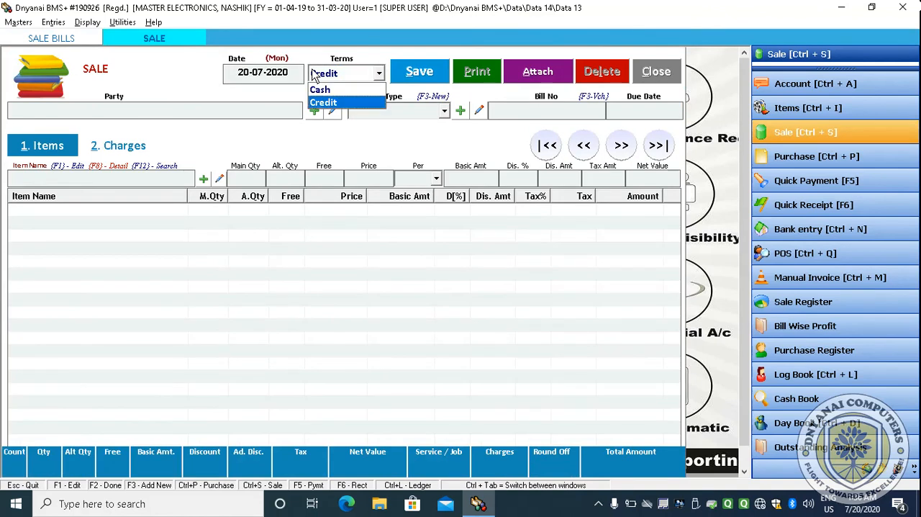
key("Up")
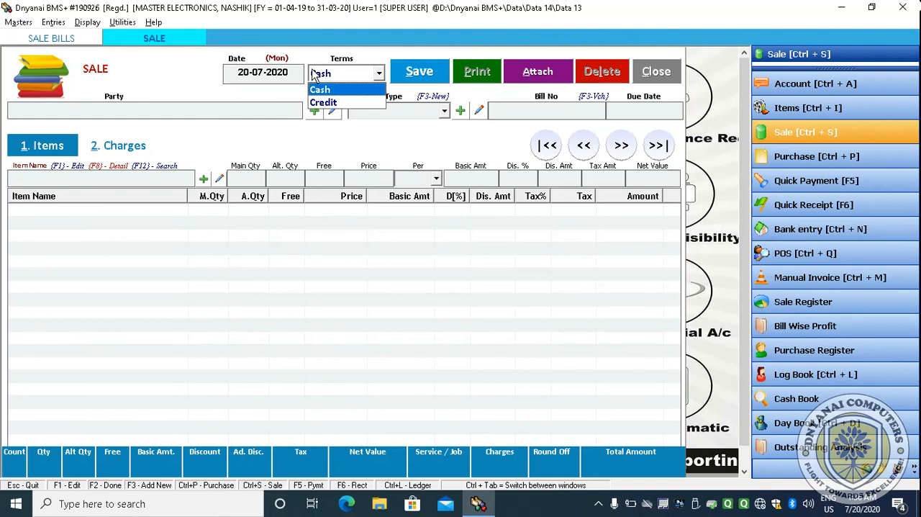
key("Down")
key("Up")
key("Down")
key("Up")
key("Down")
key("Up")
key("Down")
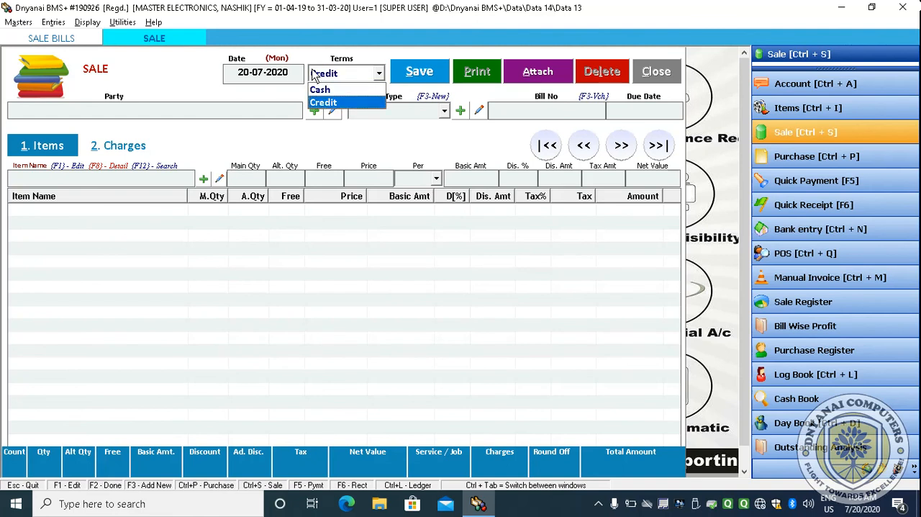
key("Up")
key("Return")
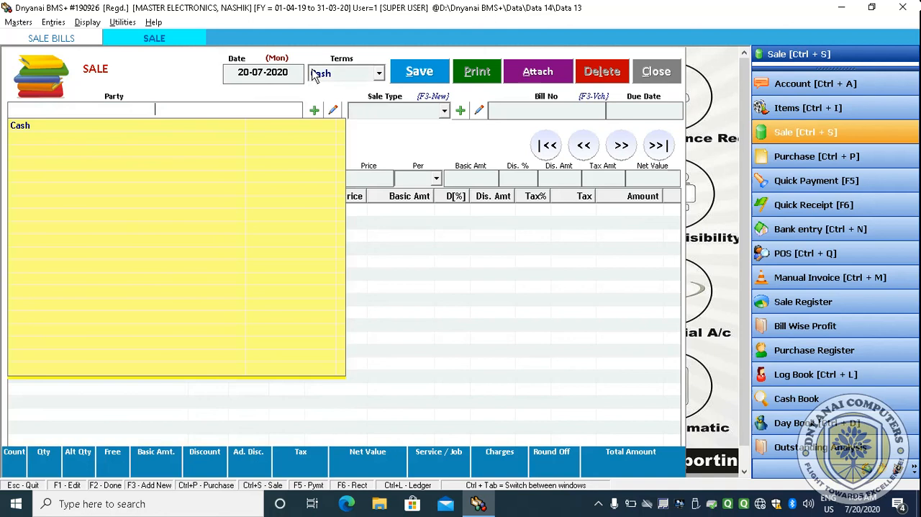
- Select Cash as the sale party and continue past the party details
key("Down")
key("Return")
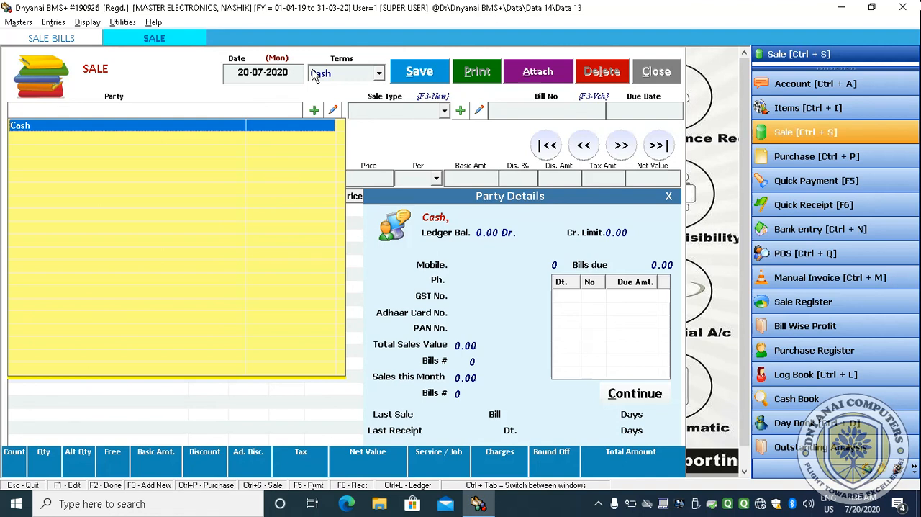
key("Return")
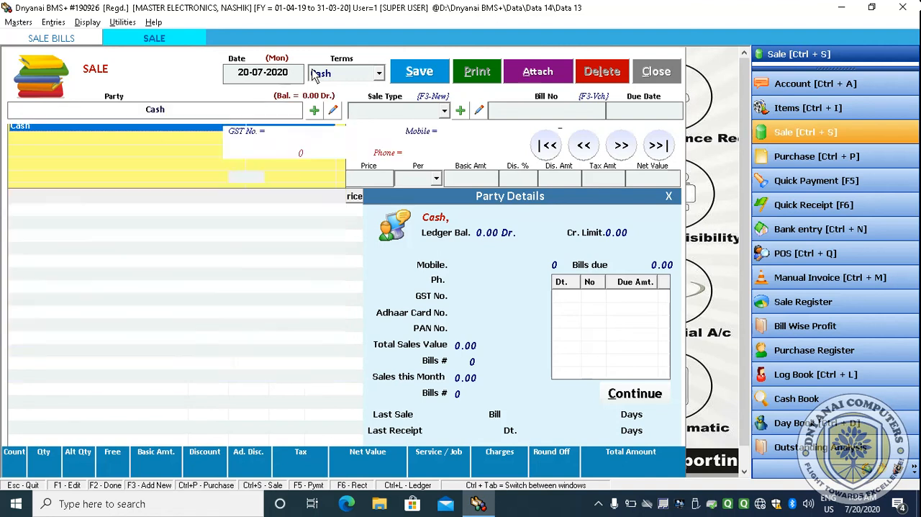
- Keep Sales as the sale type with bill number 1 and skip the due date
key("Return")
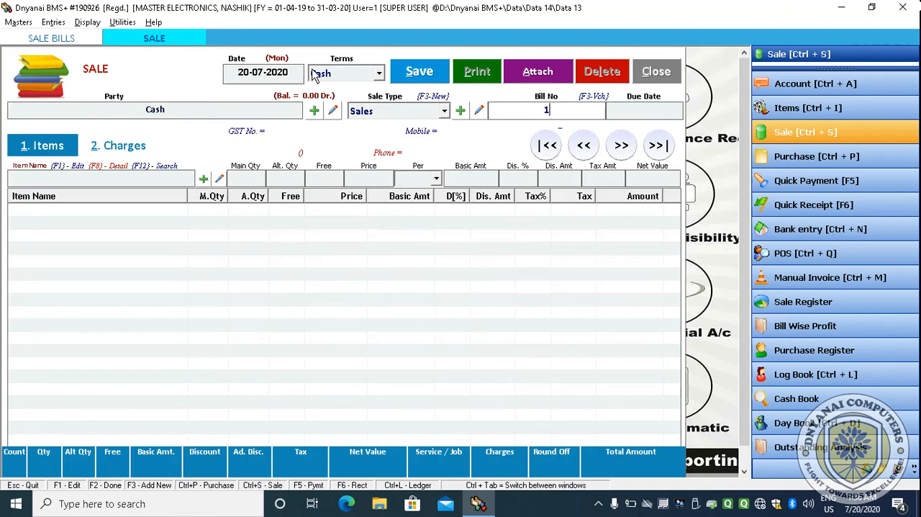
key("Return")
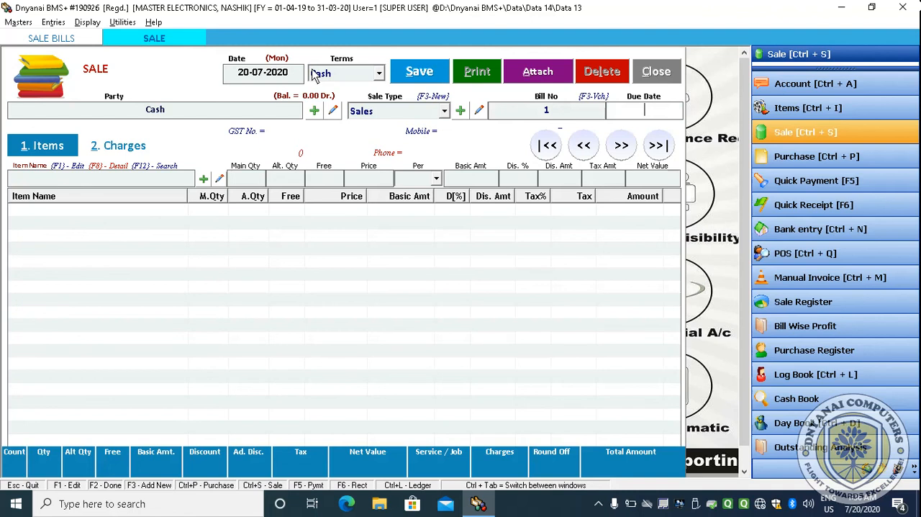
key("Return")
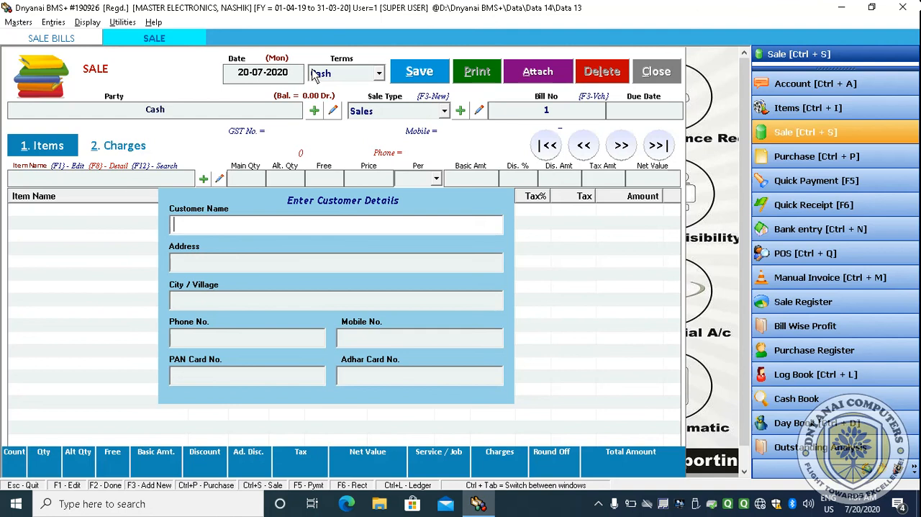
- Fill in the cash customer's name, address, city/village and mobile number, leaving PAN and Aadhar blank
key("Return")
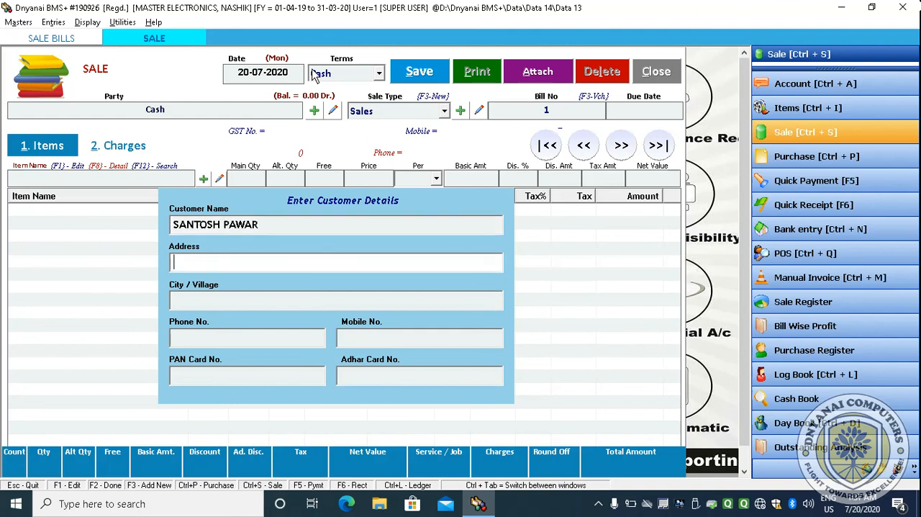
type("BORGAON")
key("Return")
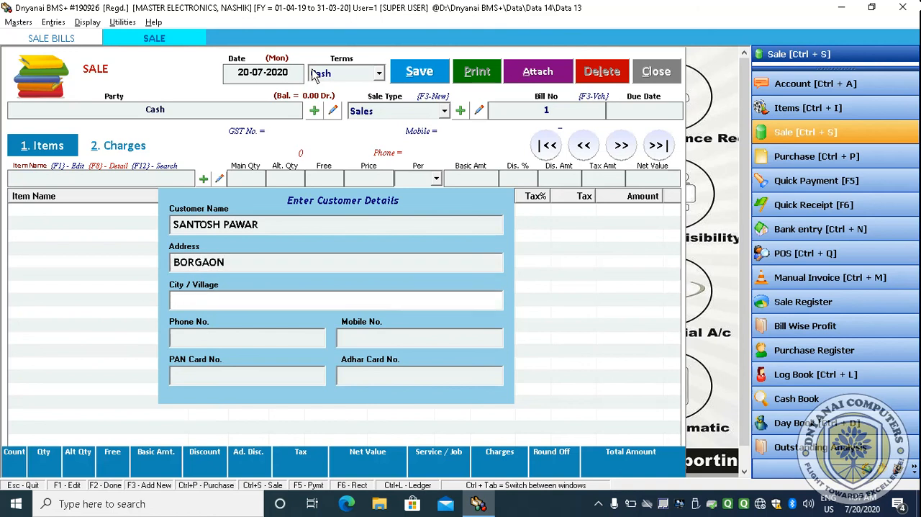
type("SURGANA")
key("Return")
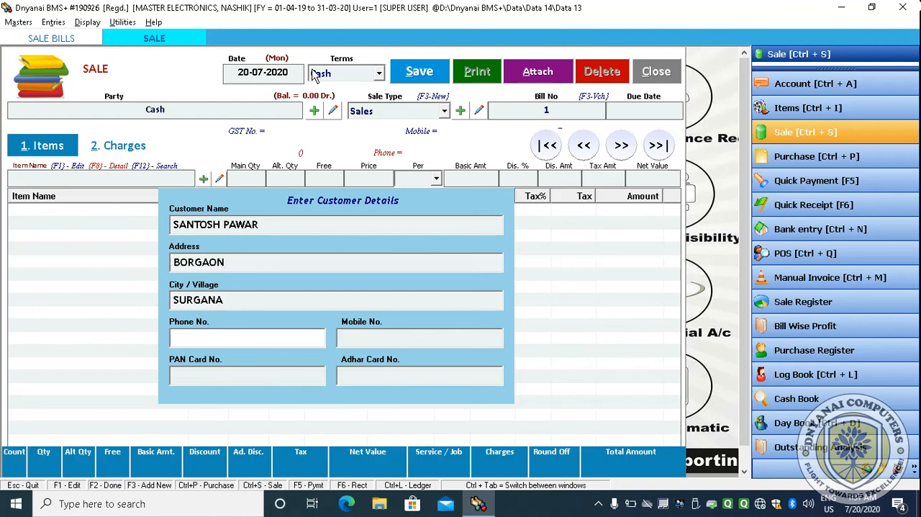
key("Return")
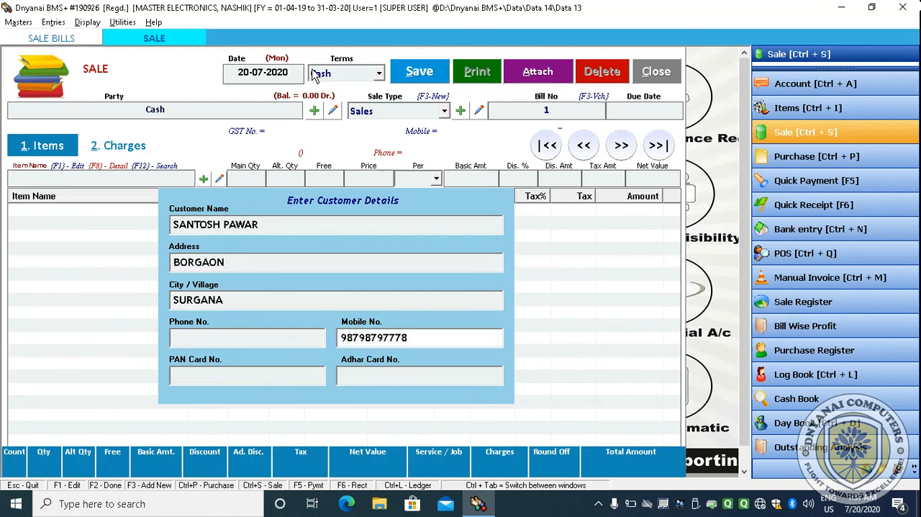
key("Return")
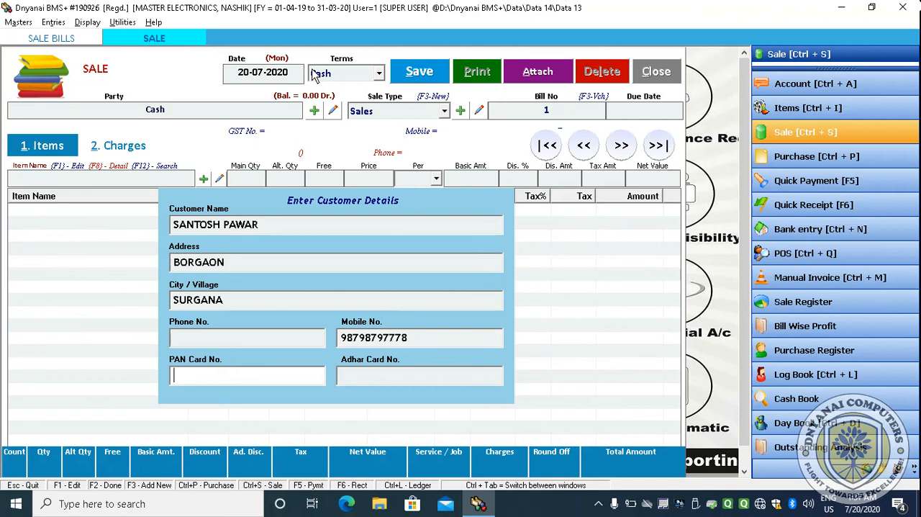
key("Return")
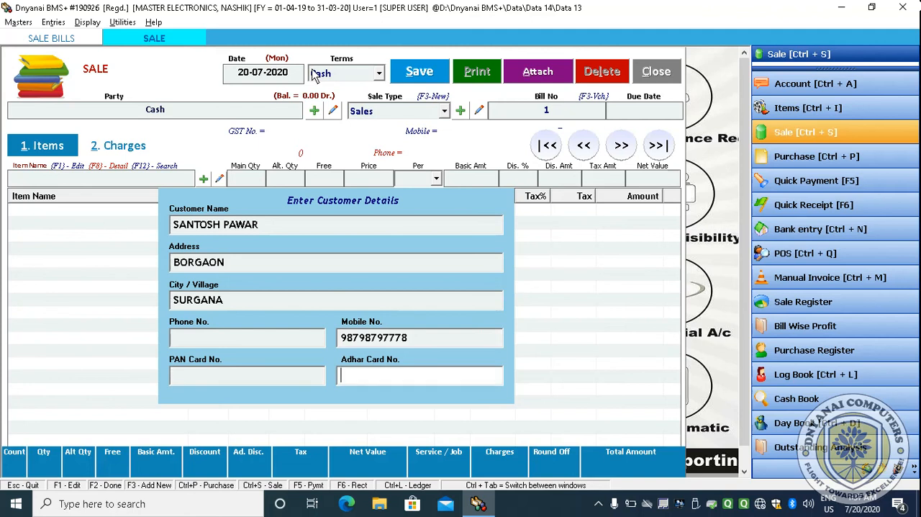
key("Return")
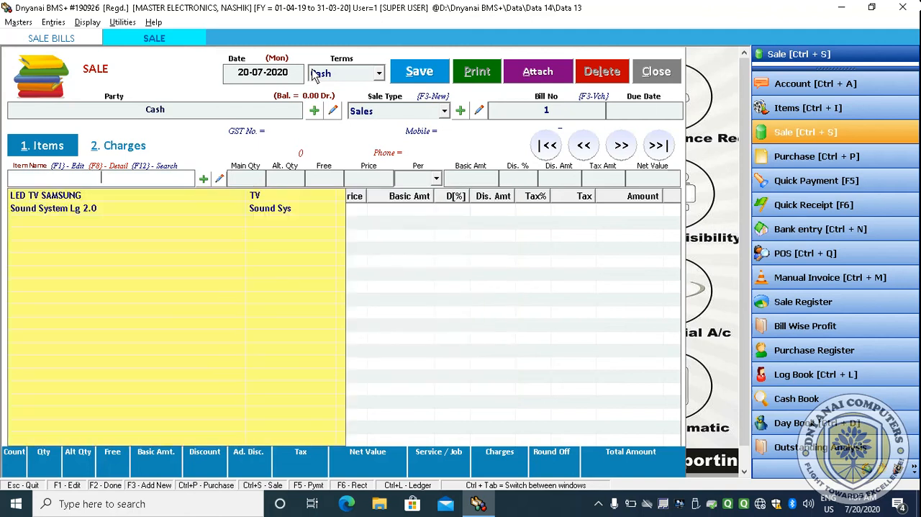
- Pick Sound System Lg 2.0 from the item list and set its quantity to 1
key("Down")
key("Down")
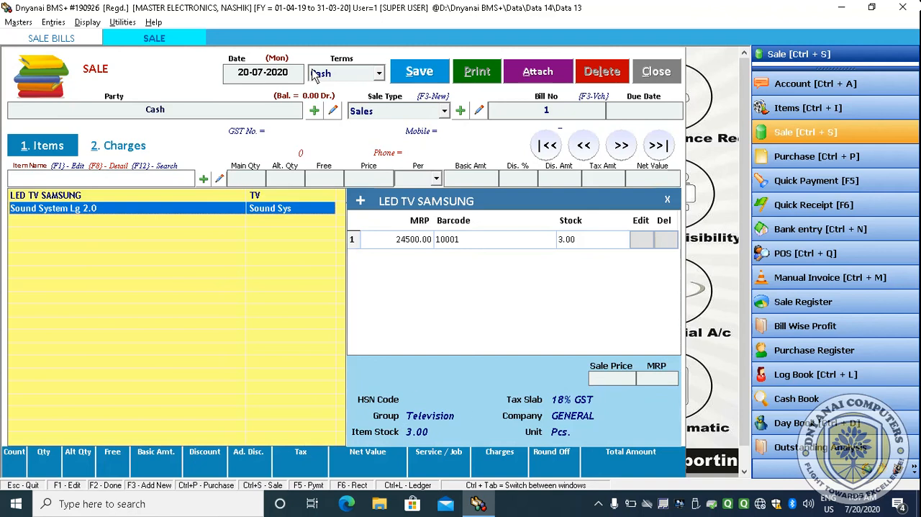
key("Return")
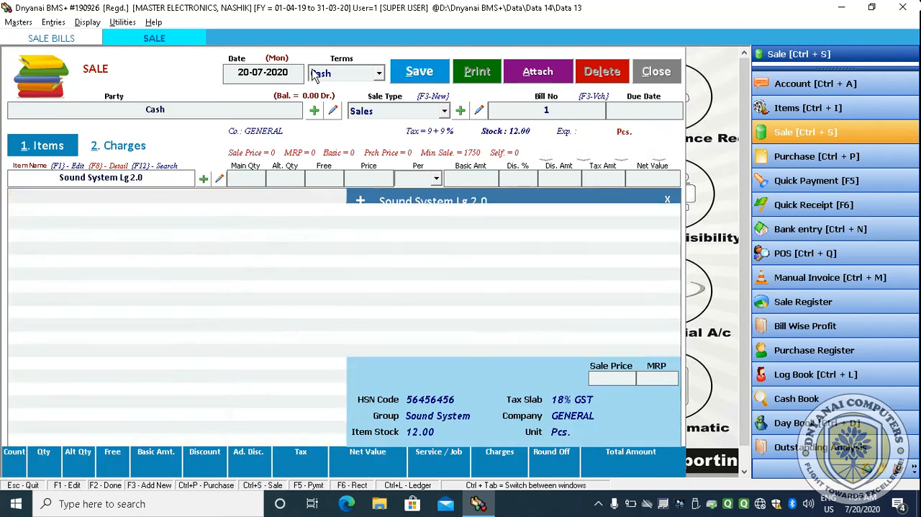
type("1")
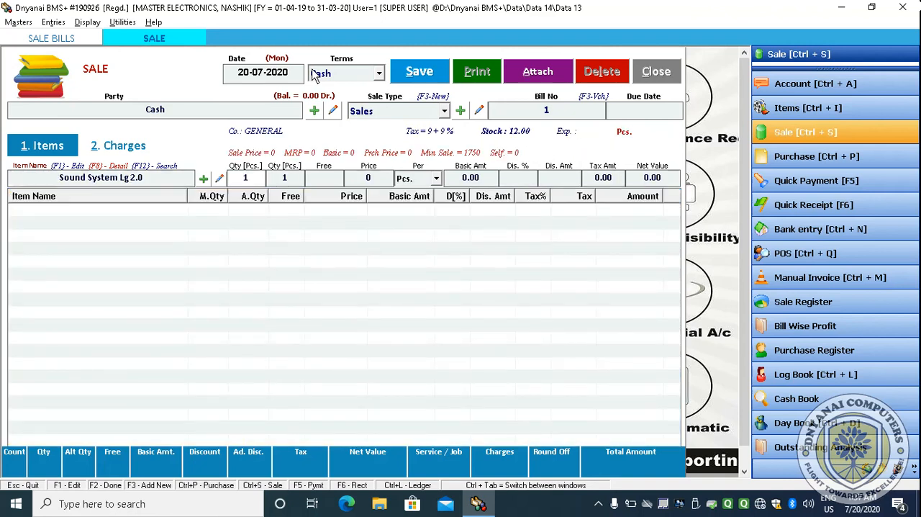
key("Return")
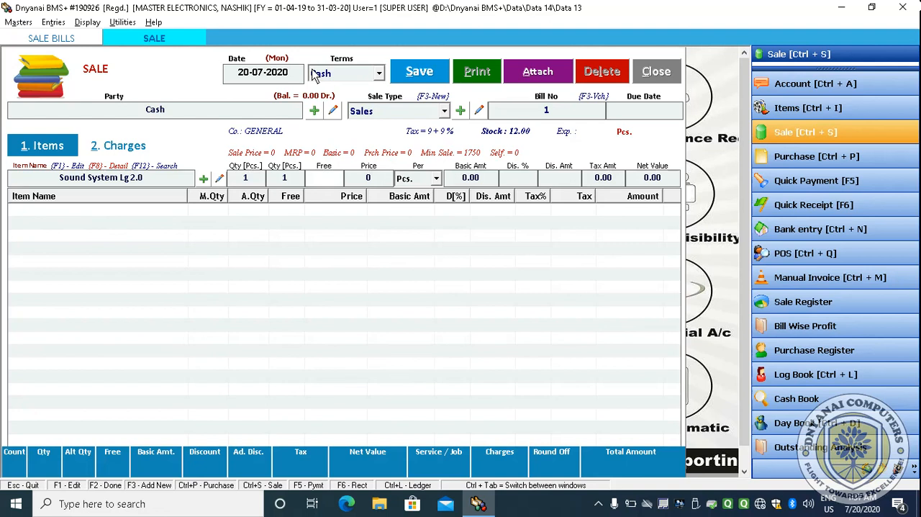
key("Return")
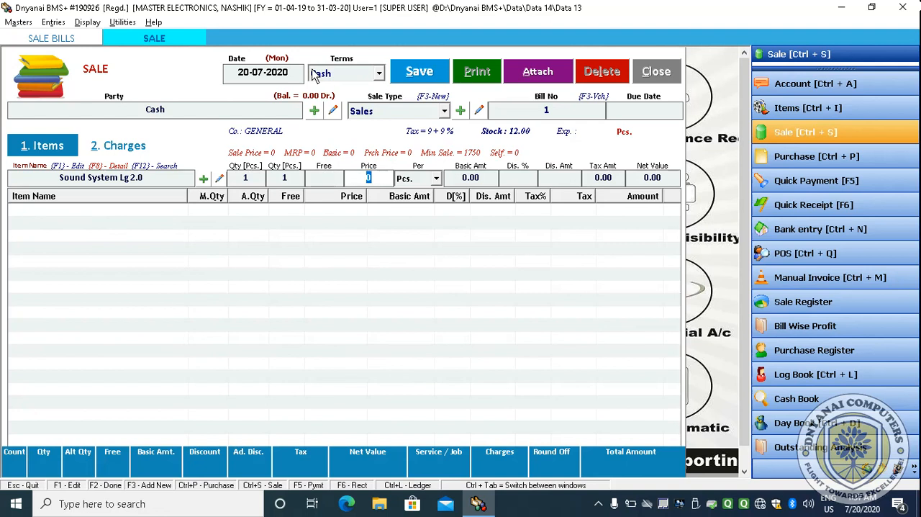
- Enter a price of 1900 for the sound system line
type("1900")
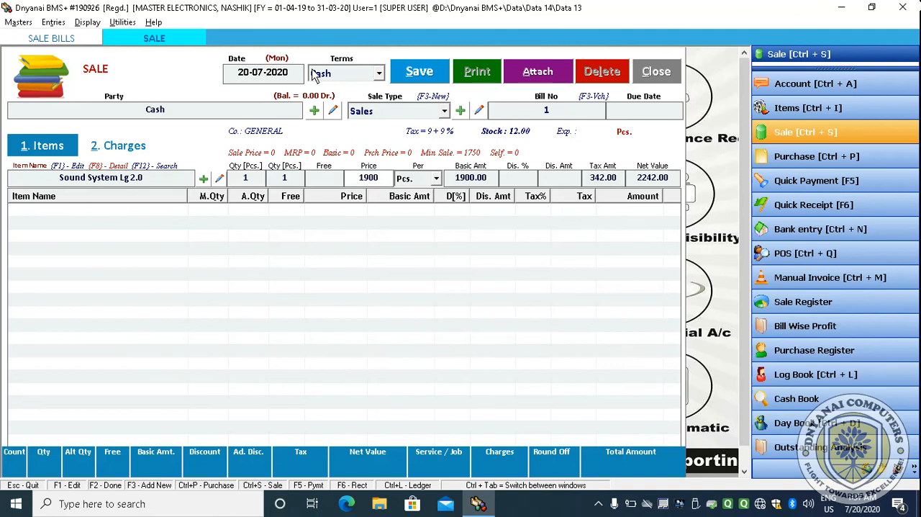
key("Return")
key("Return")
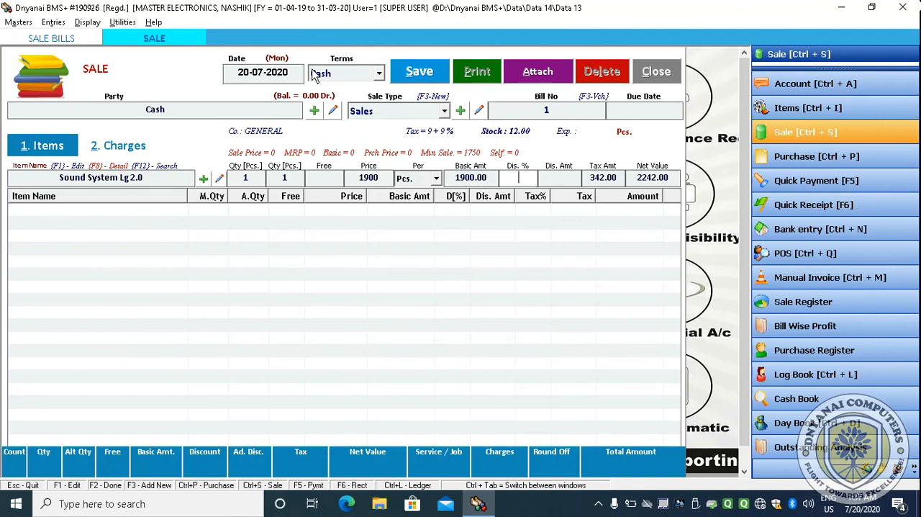
key("Return")
key("Return")
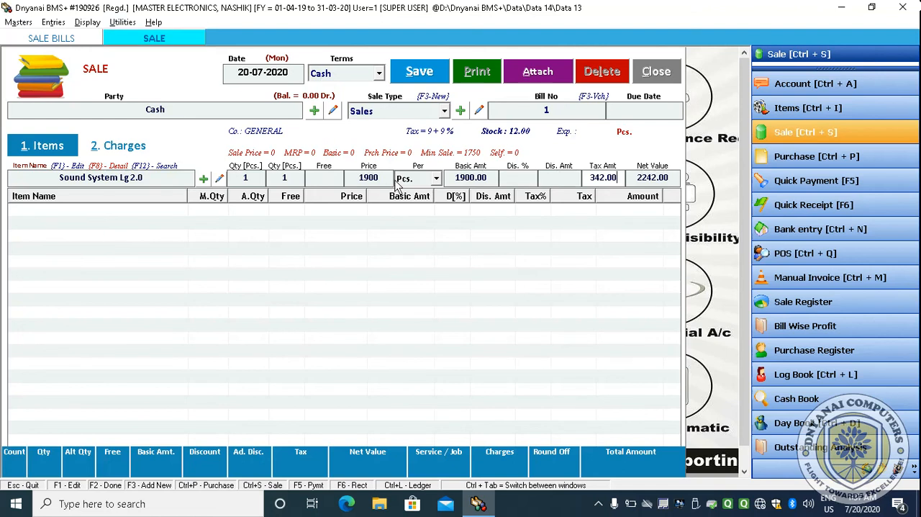
left_click(479, 110)
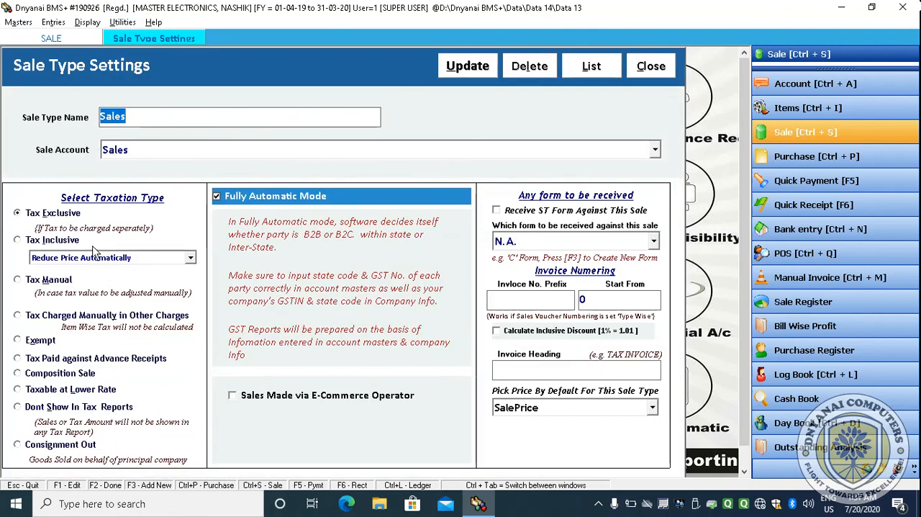
left_click(28, 244)
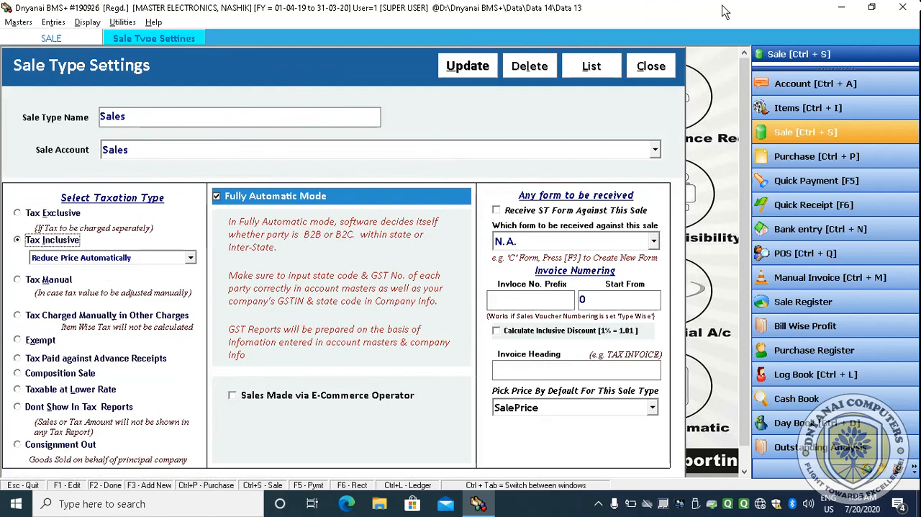
left_click(664, 70)
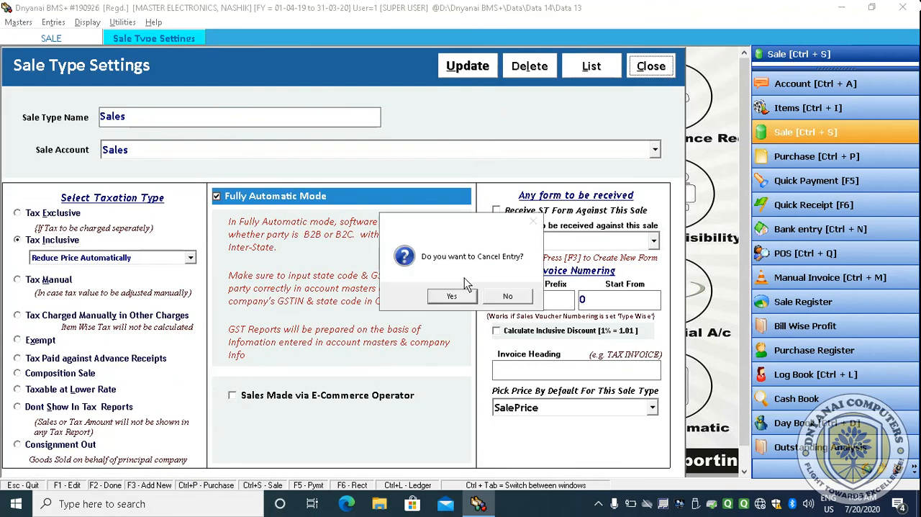
left_click(446, 294)
left_click(651, 66)
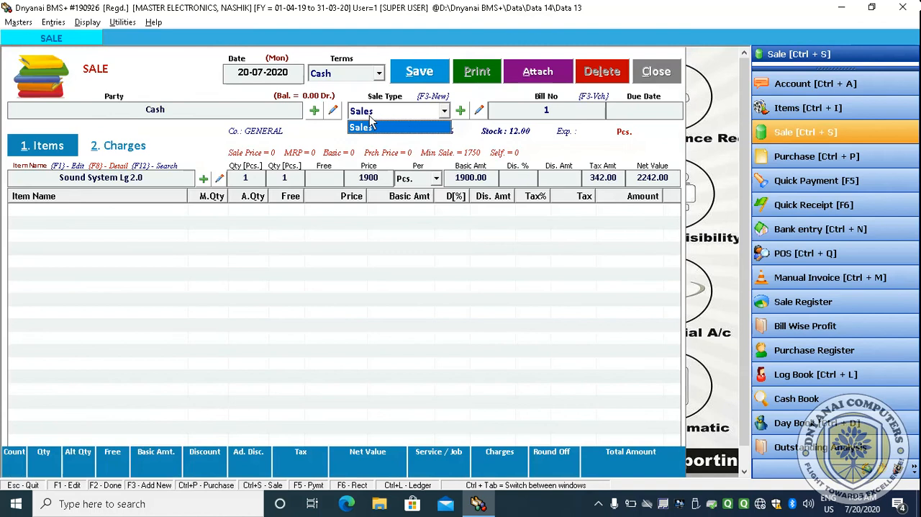
- Change the Sales sale type's taxation to Tax Inclusive and update it
left_click(480, 112)
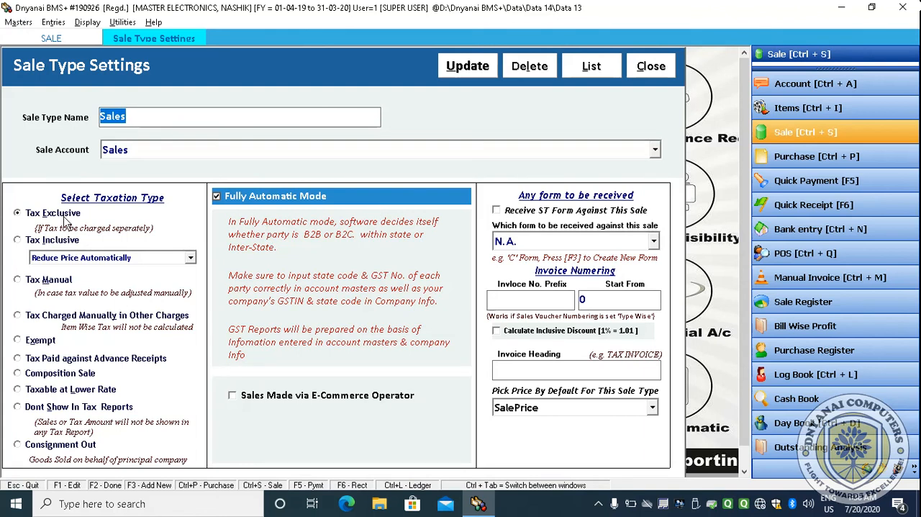
left_click(26, 242)
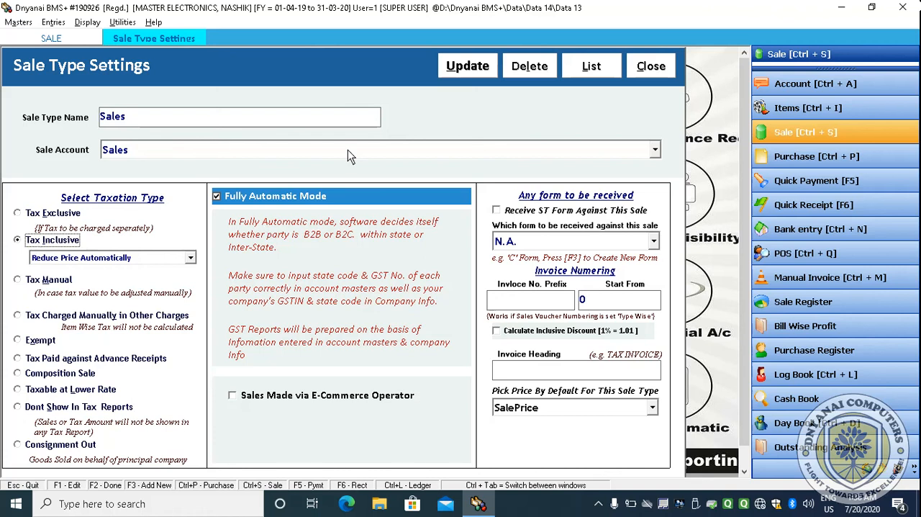
left_click(487, 66)
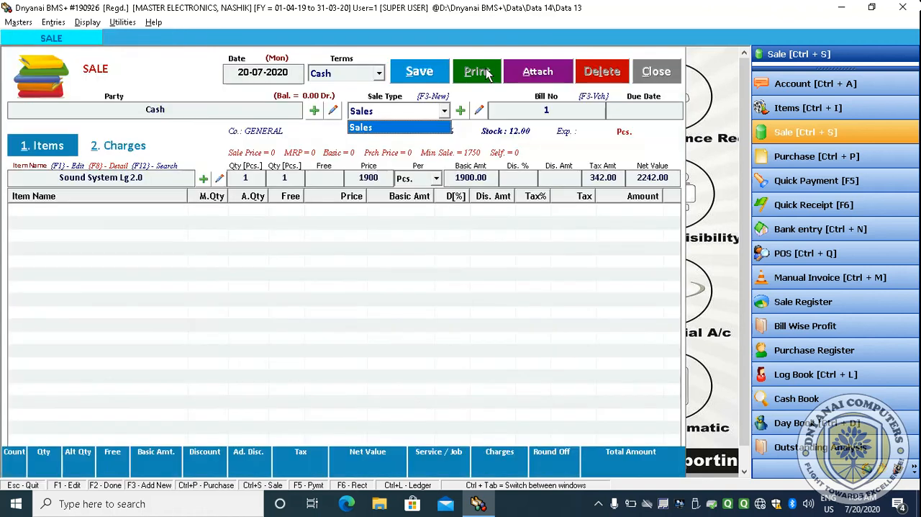
- Move back through the bill fields and enter the sound system's net price as 1900 inclusive of tax
key("Return")
key("Return")
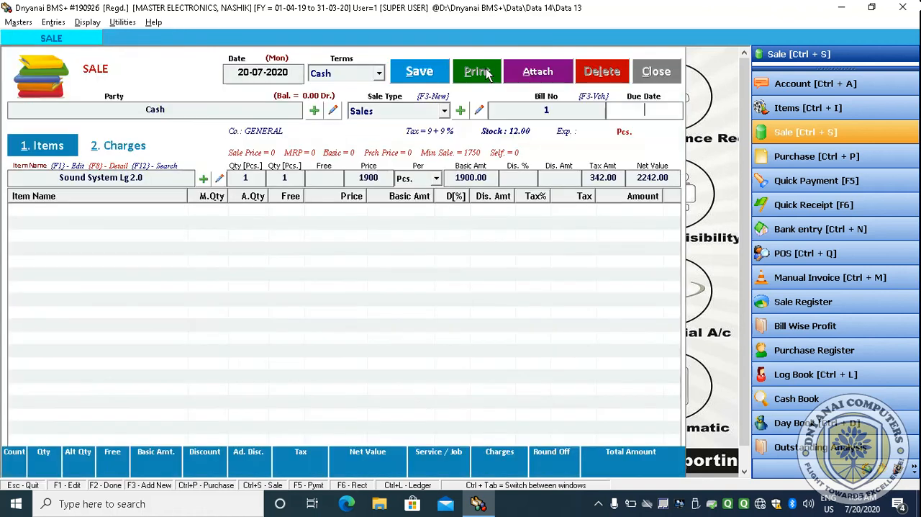
key("Return")
key("Return")
key("Return")
key("Return")
key("Return")
key("Return")
key("Return")
key("Return")
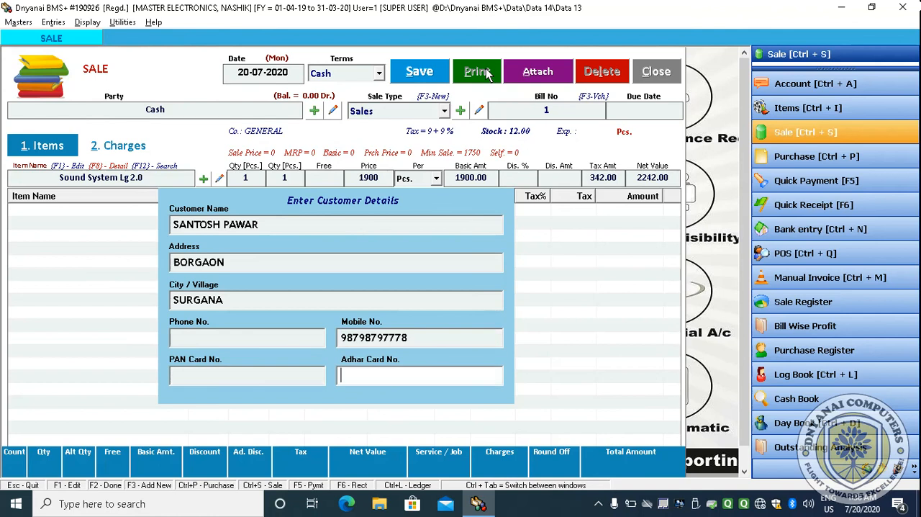
key("Return")
key("Return")
key("Return")
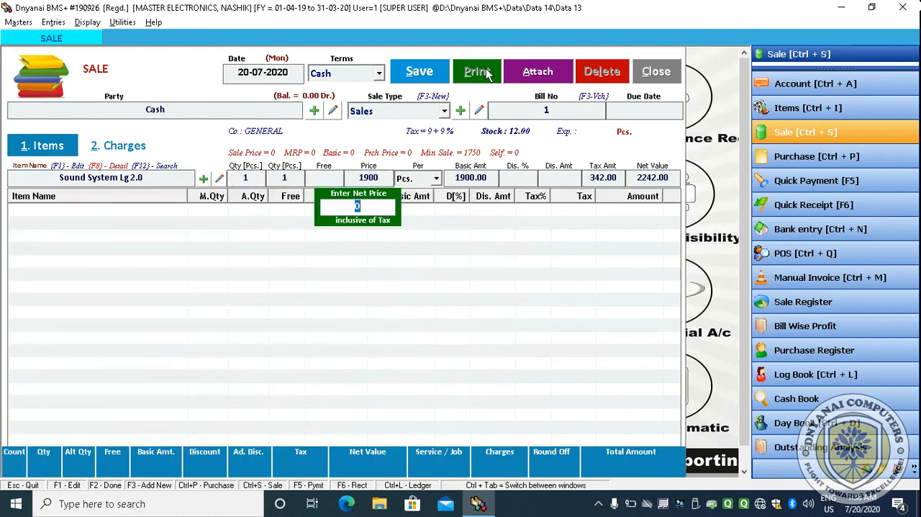
type("1900")
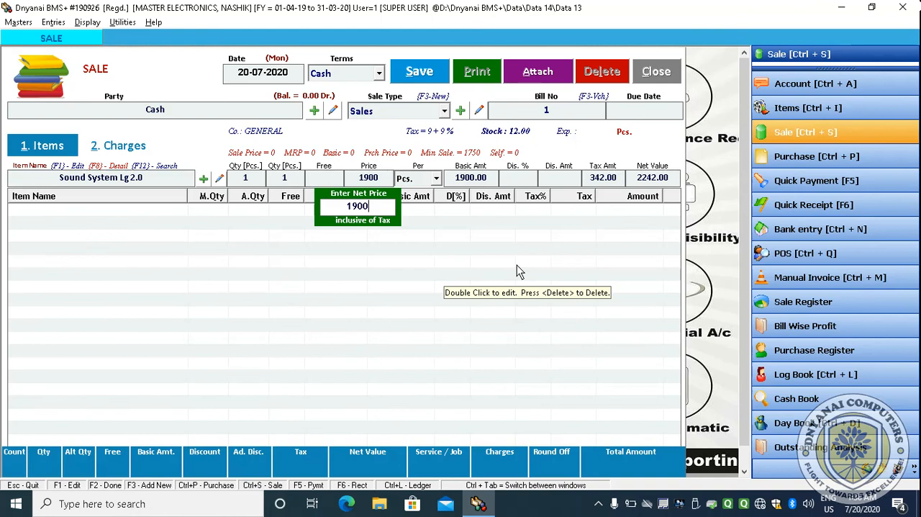
key("Return")
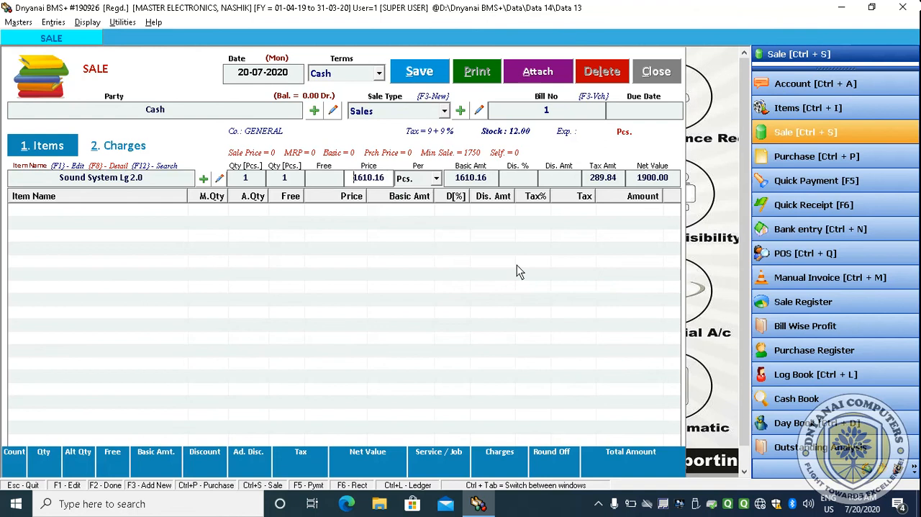
- Accept the remaining line fields to add the sound system to the bill
key("Return")
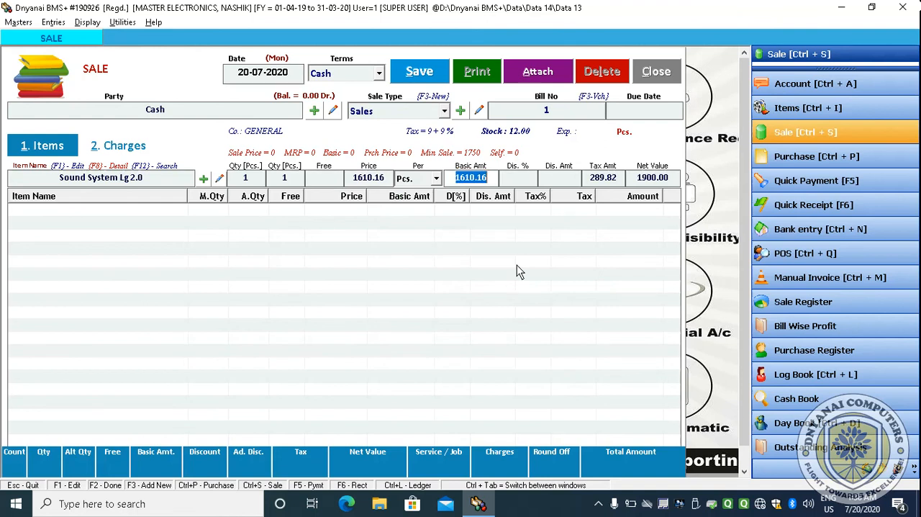
key("Return")
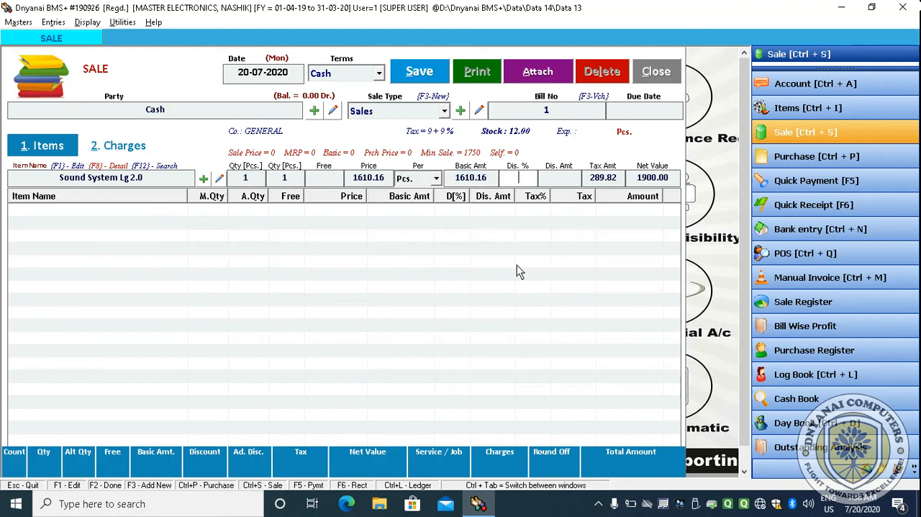
key("Return")
key("Return")
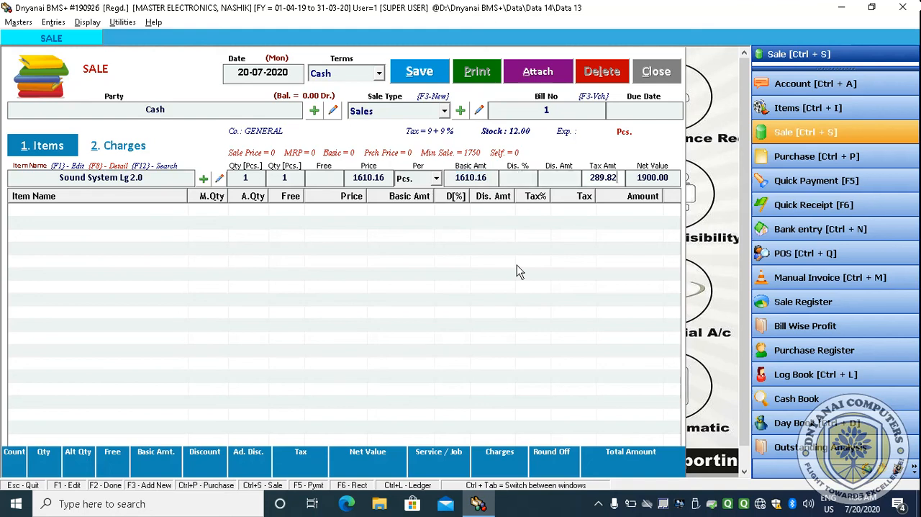
key("Return")
key("Return")
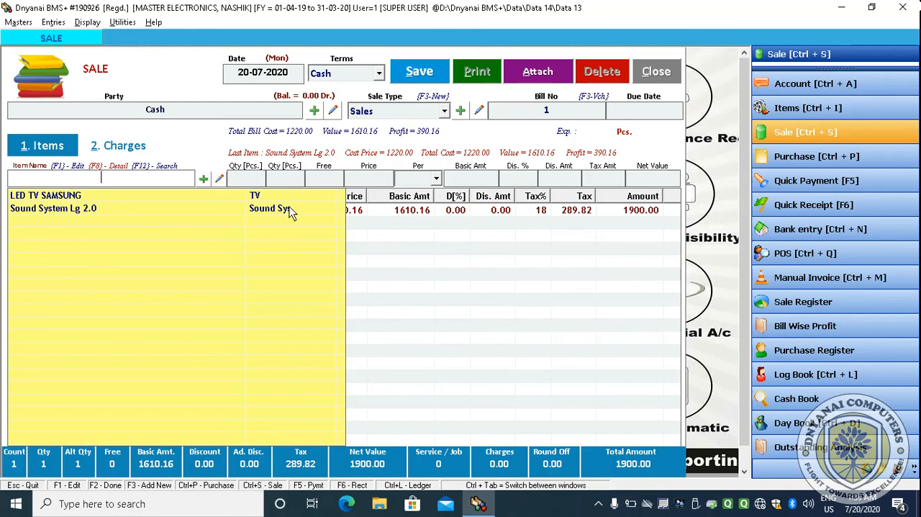
- Start a new item named POWER CABLE with short name CABEL and pick the Tax Free tax slab
left_click(205, 180)
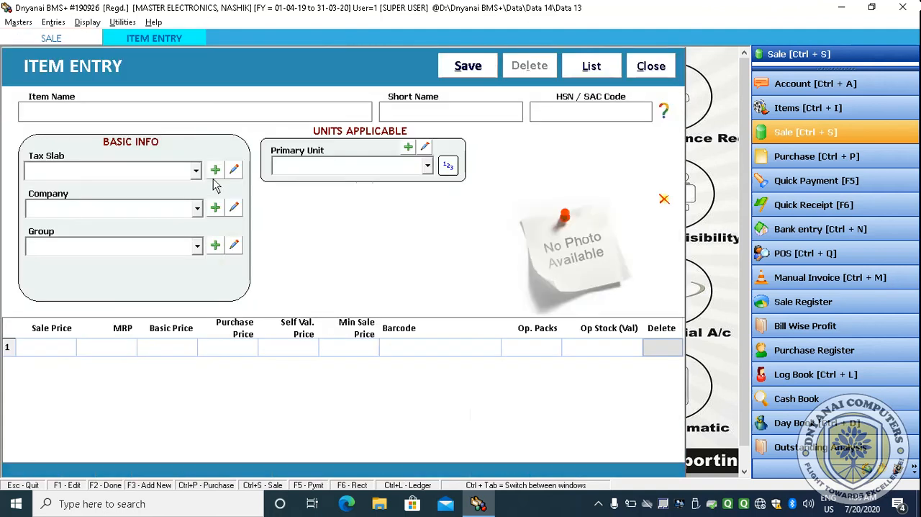
type("POWER CABLE")
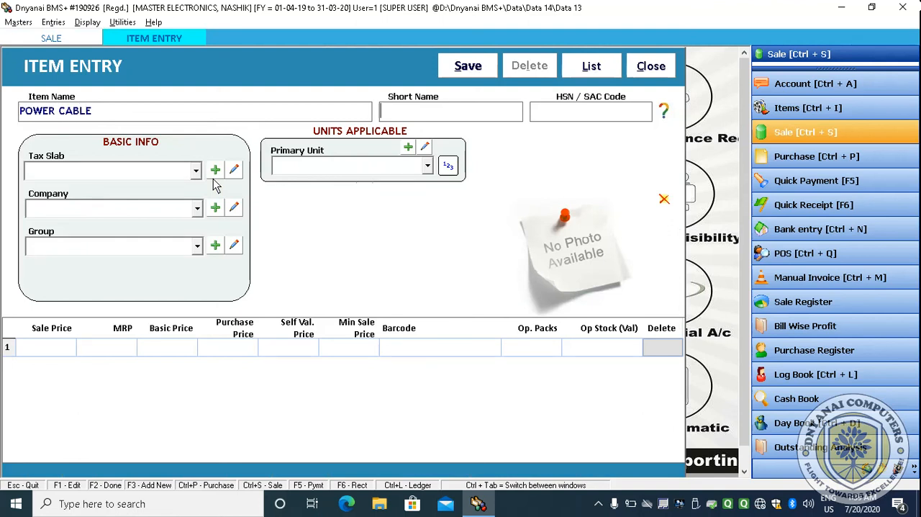
key("Return")
type("CABEL")
key("Return")
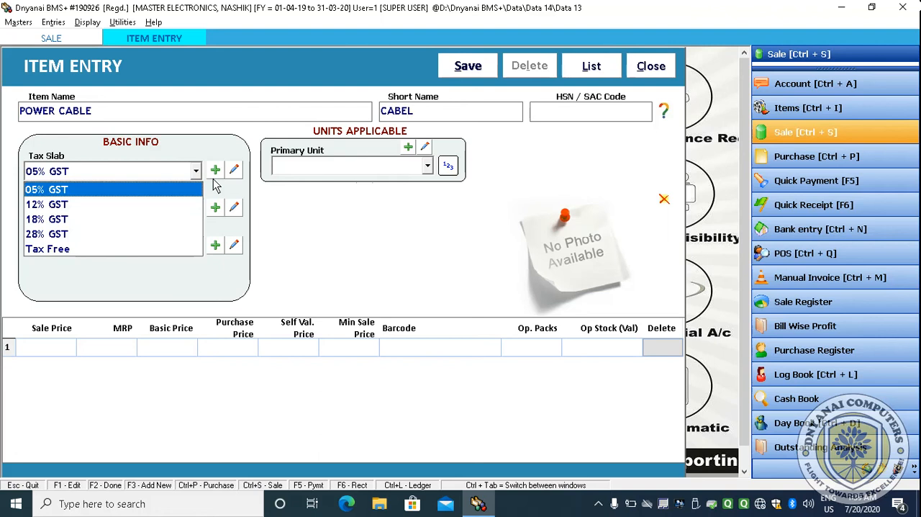
key("Down")
key("Down")
key("Down")
key("Down")
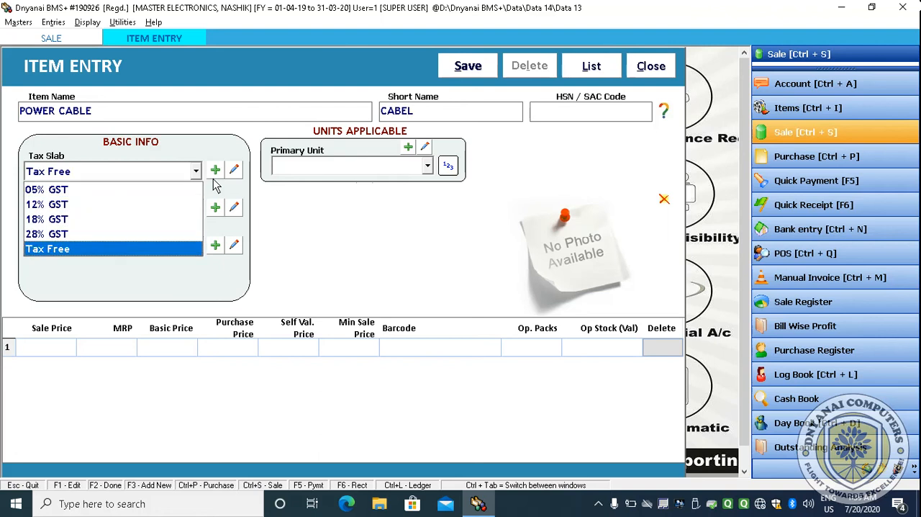
- Set the POWER CABLE item's group to General and its primary unit to Pcs
key("Return")
key("Return")
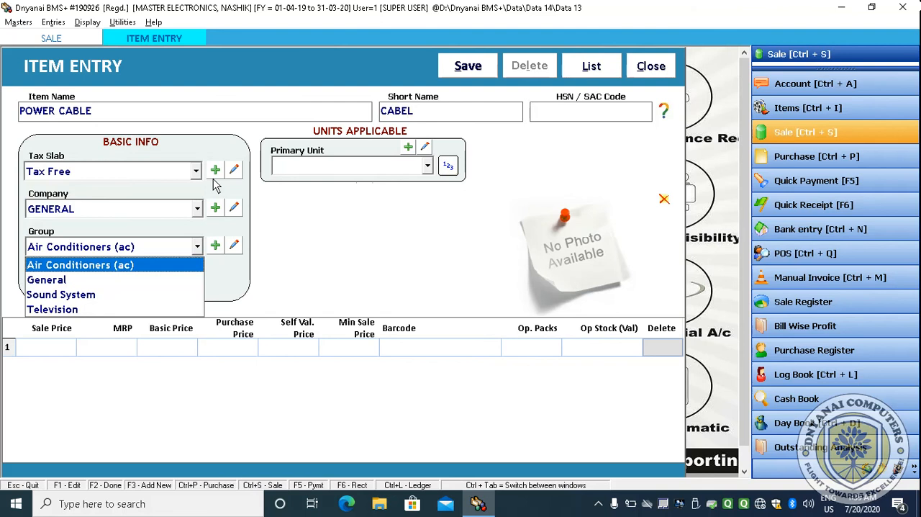
key("Down")
key("Return")
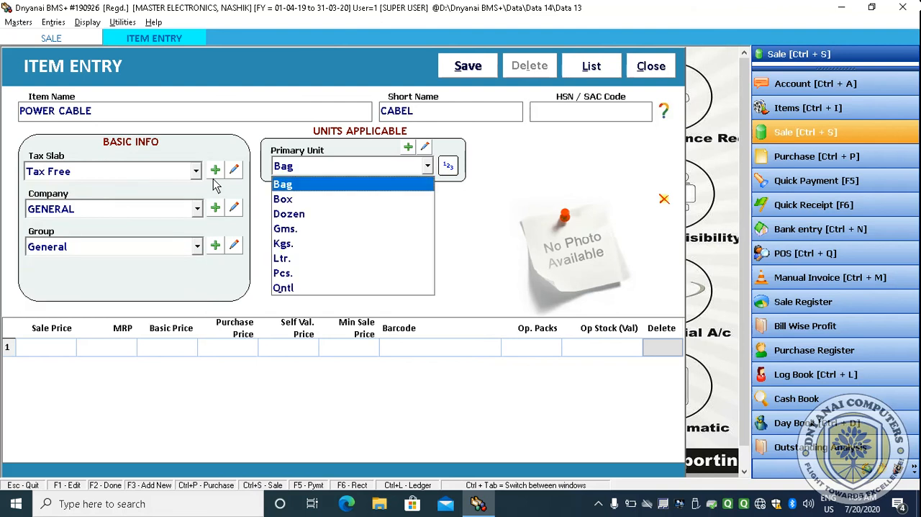
key("Down")
key("Down")
key("Down")
key("Down")
key("Down")
key("Down")
key("Return")
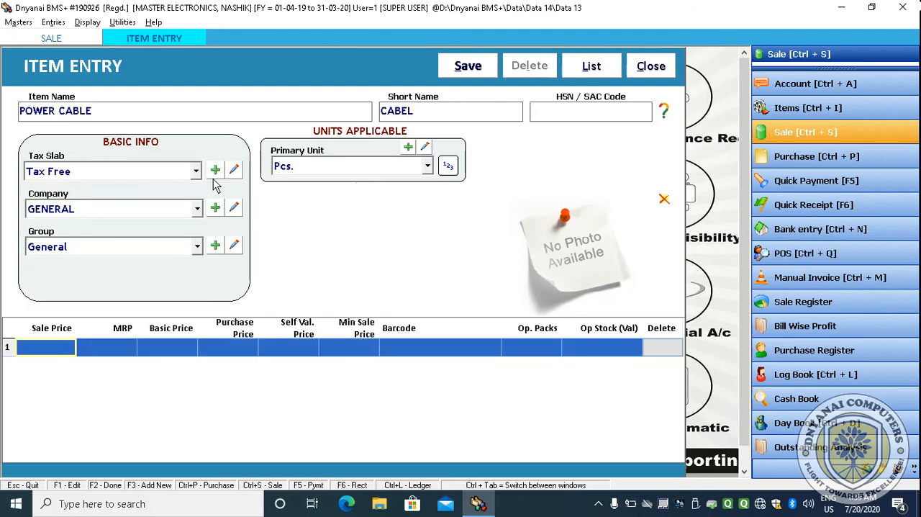
- Accept the price row fields and save the new POWER CABLE item
key("Return")
key("Return")
key("Return")
key("Return")
key("Return")
key("Return")
key("Return")
key("Return")
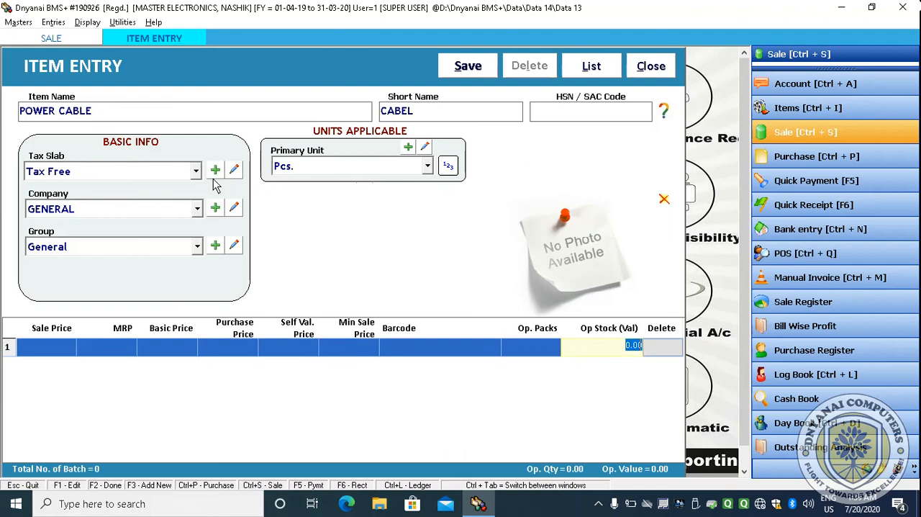
key("Return")
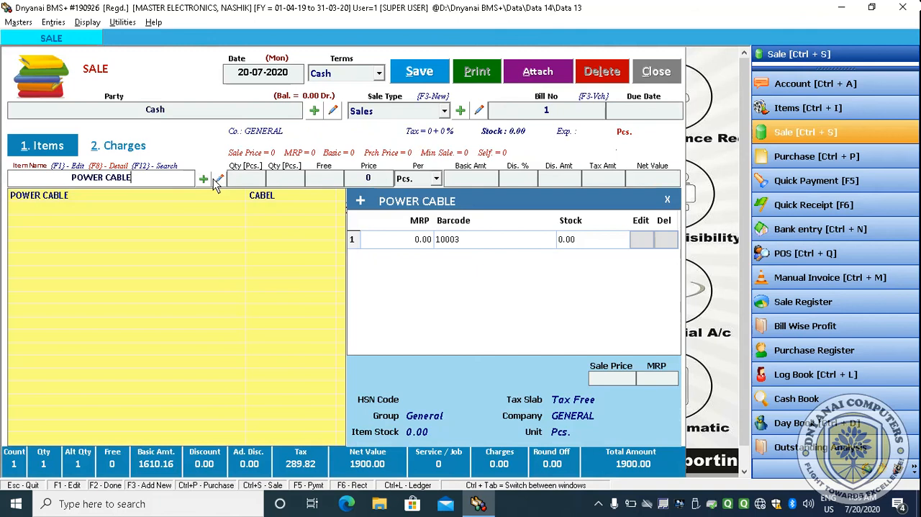
- Clear the item name field and select POWER CABLE from the item list for the bill
key("shift+Home")
key("BackSpace")
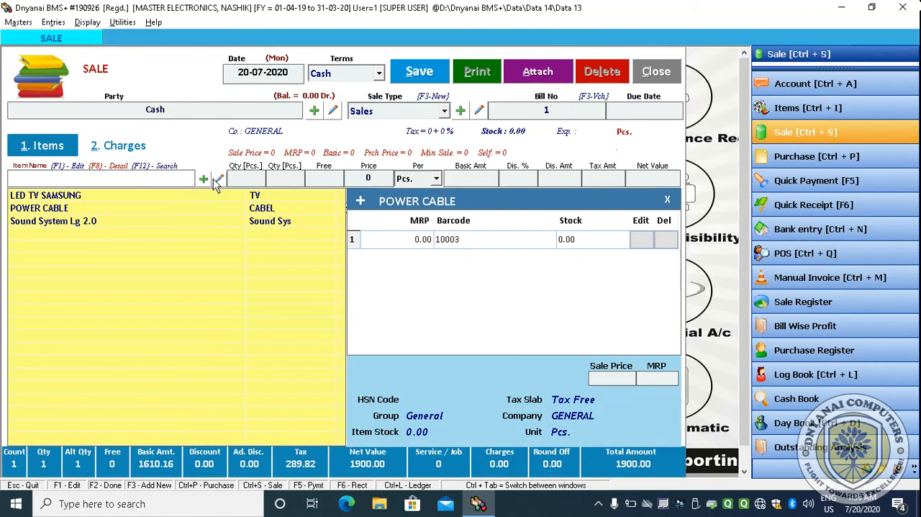
key("Down")
key("Down")
key("Down")
key("Up")
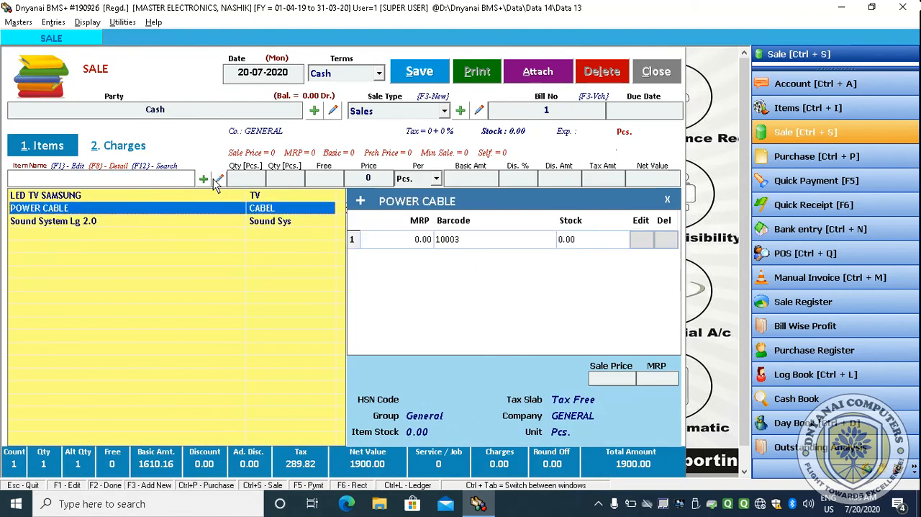
key("Up")
key("Down")
key("Down")
key("Up")
key("Up")
key("Down")
key("Return")
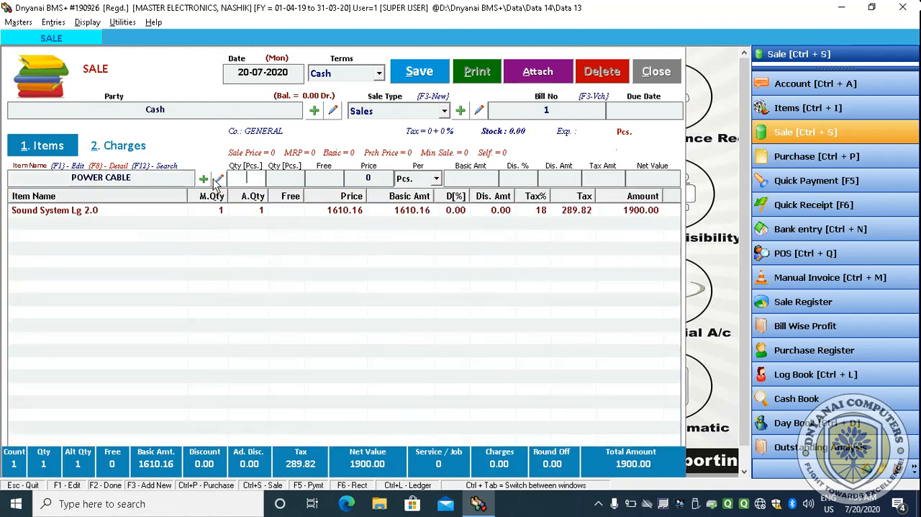
- Enter quantity 1 and a net price of 100 inclusive of tax for the power cable
type("1")
key("Return")
key("Return")
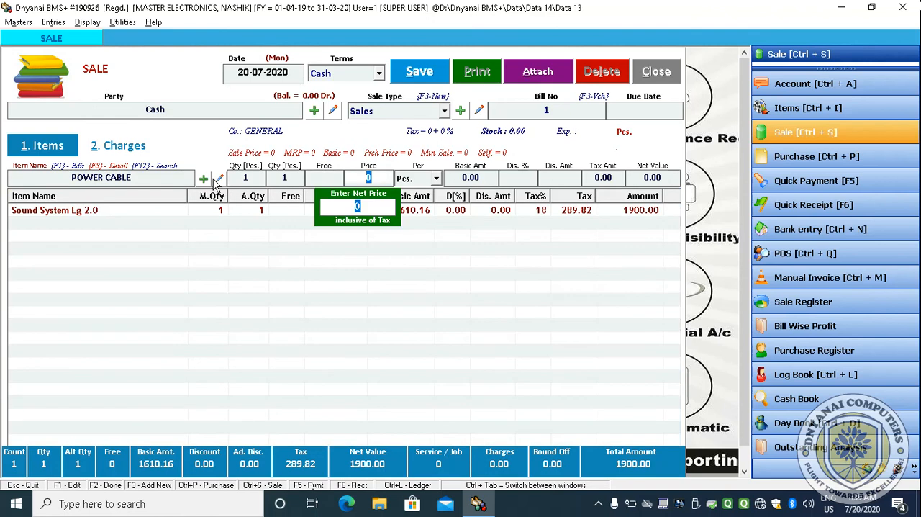
key("Up")
key("Return")
type("100")
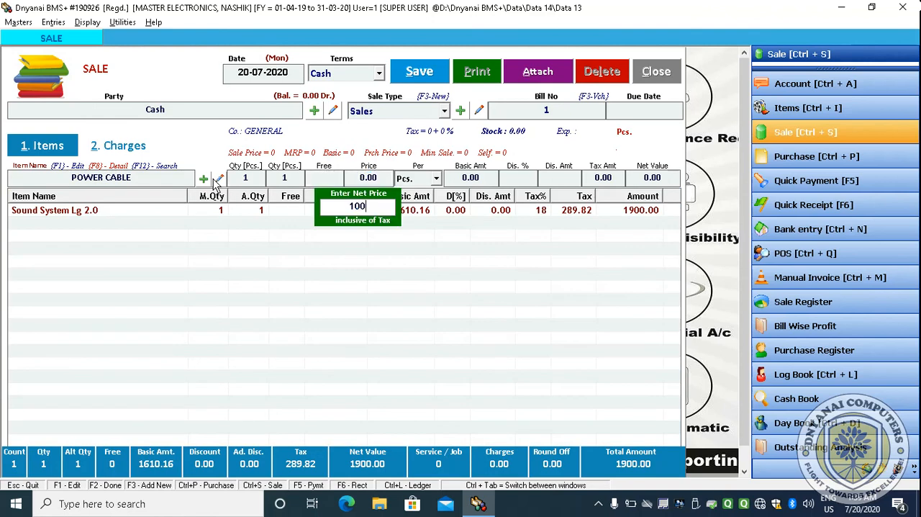
key("Return")
- Accept the remaining line fields to add the power cable to the bill
key("Return")
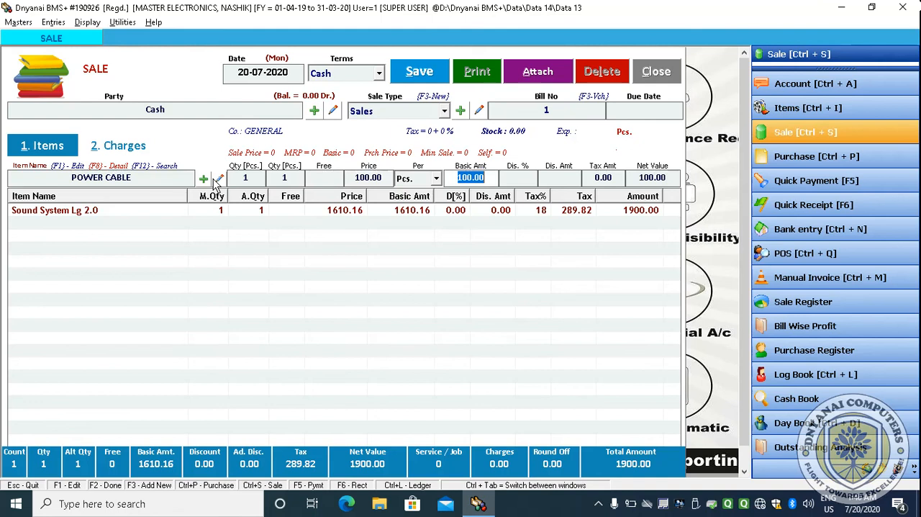
key("Return")
key("Return")
key("Return")
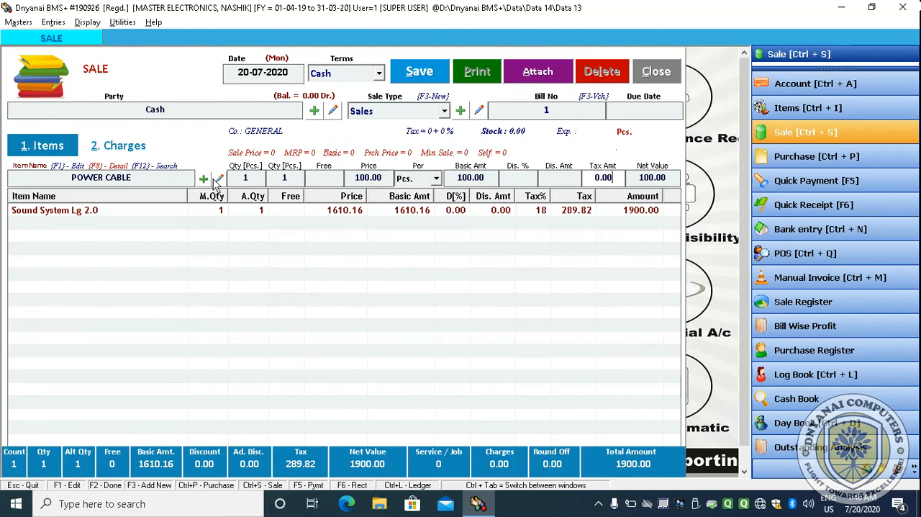
key("Return")
key("Return")
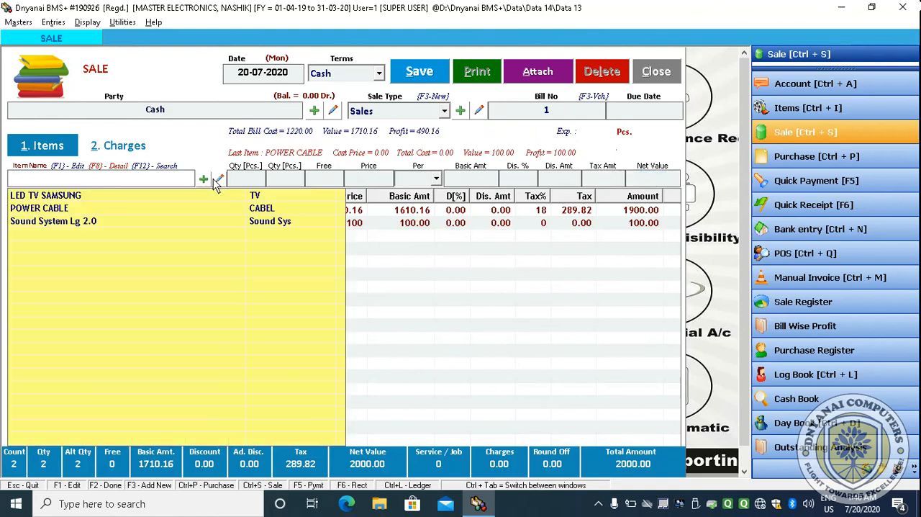
key("Down")
key("Down")
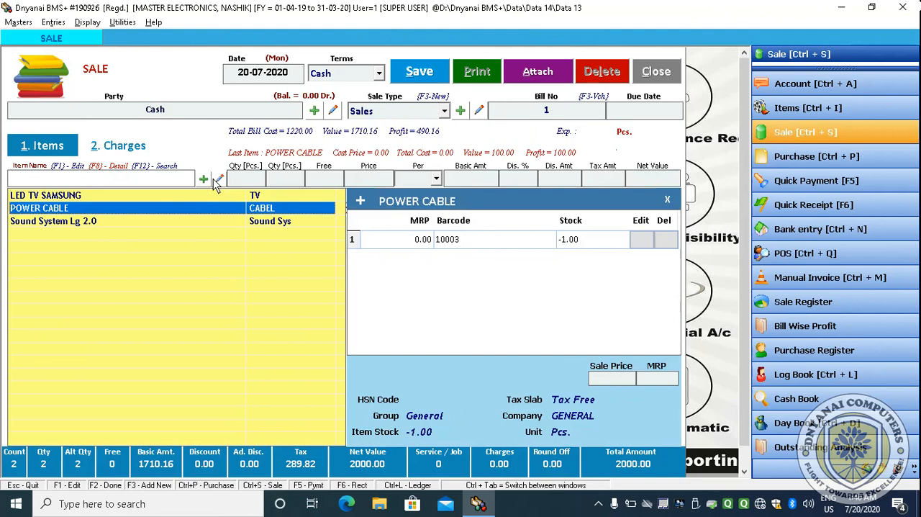
key("Return")
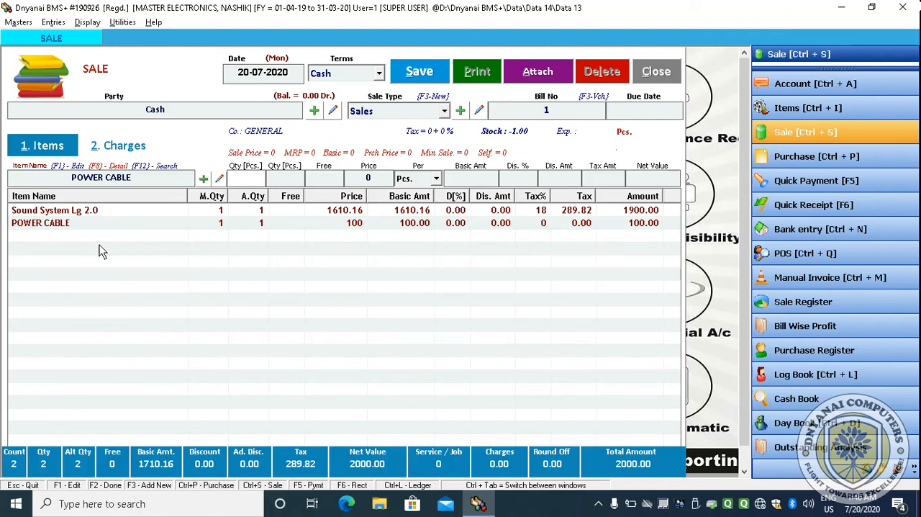
left_click(85, 226)
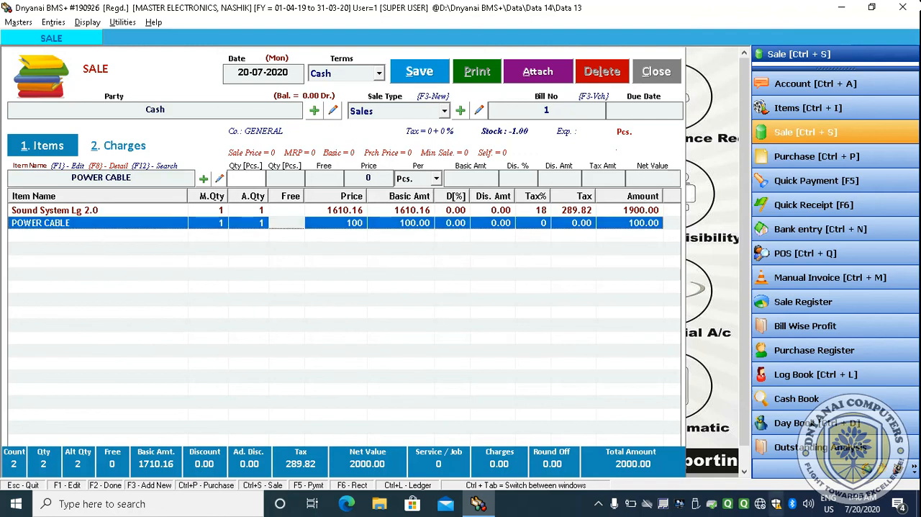
left_click(598, 504)
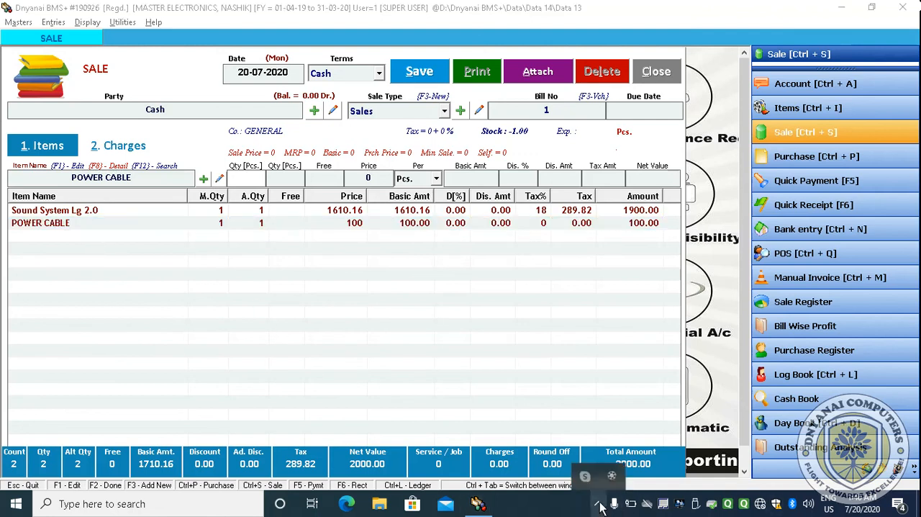
left_click(432, 349)
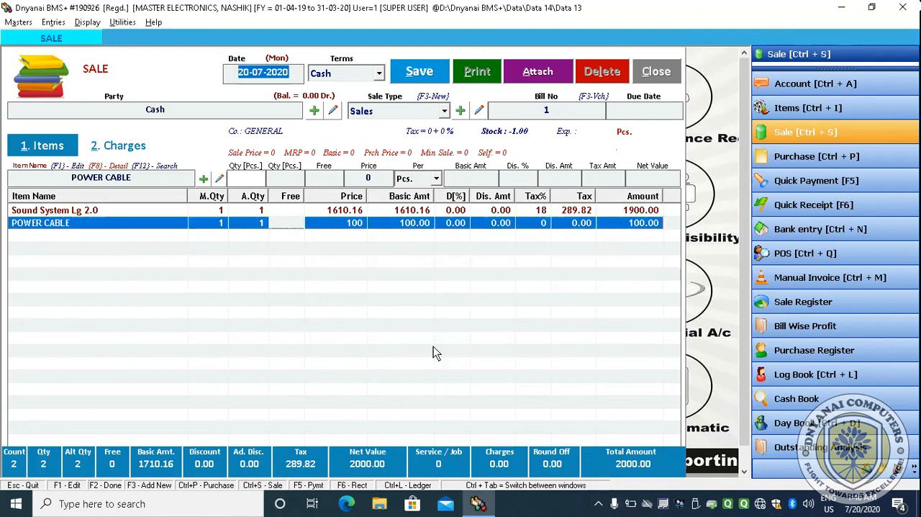
- Save the cash sale bill, dismiss the confirmation, and choose to print it
left_click(435, 75)
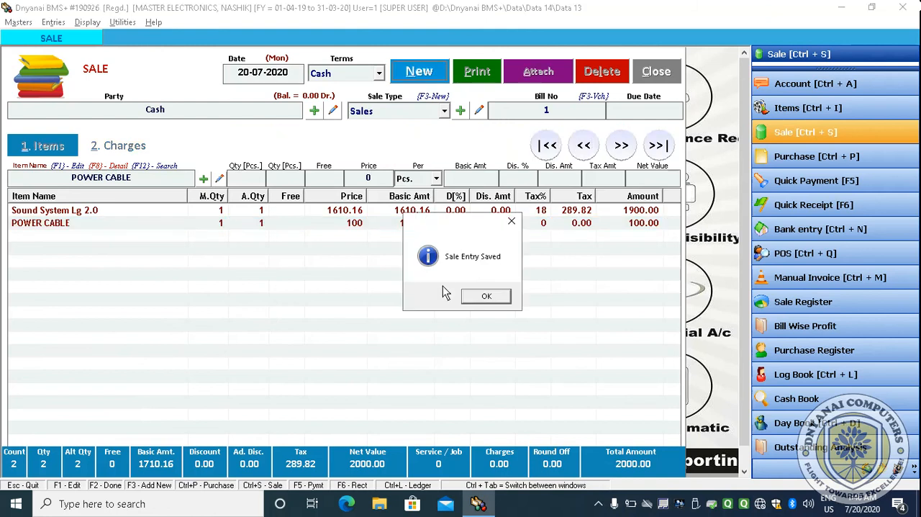
left_click(485, 296)
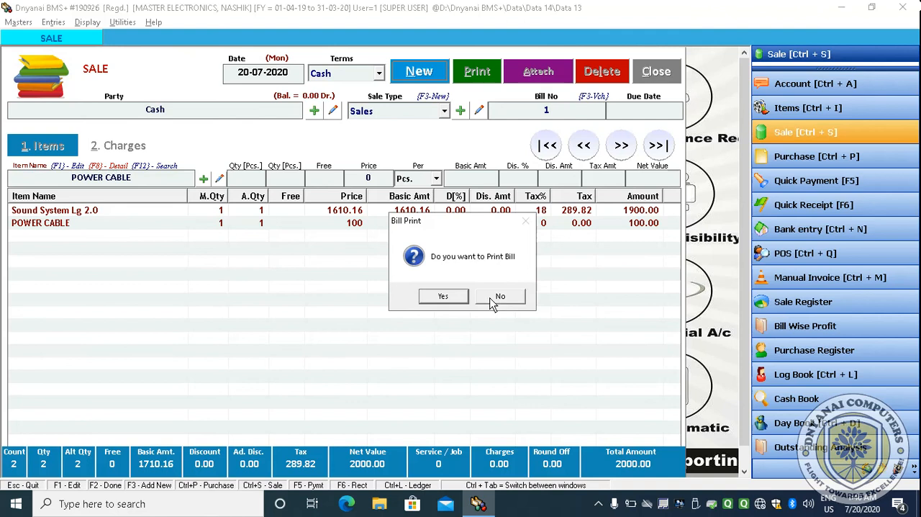
left_click(454, 300)
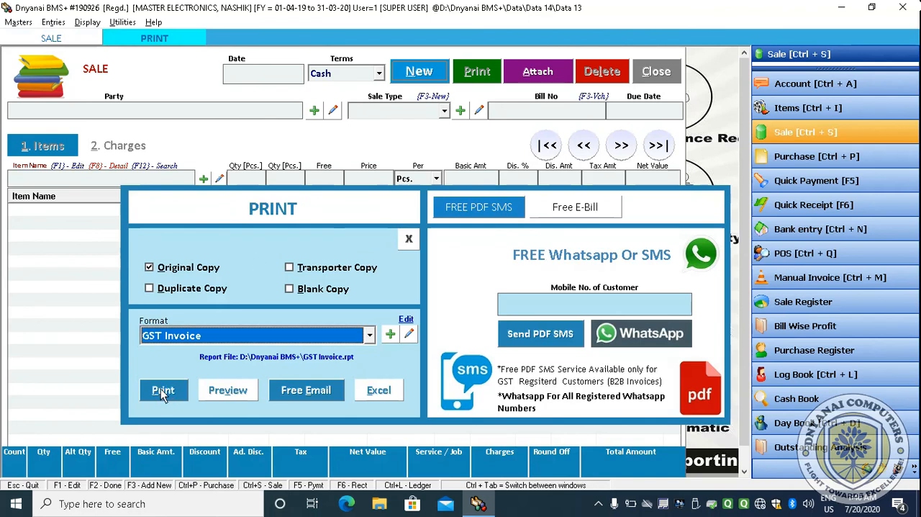
- Preview the bill in GST Invoice format, scroll through the invoice, and close the preview
left_click(223, 392)
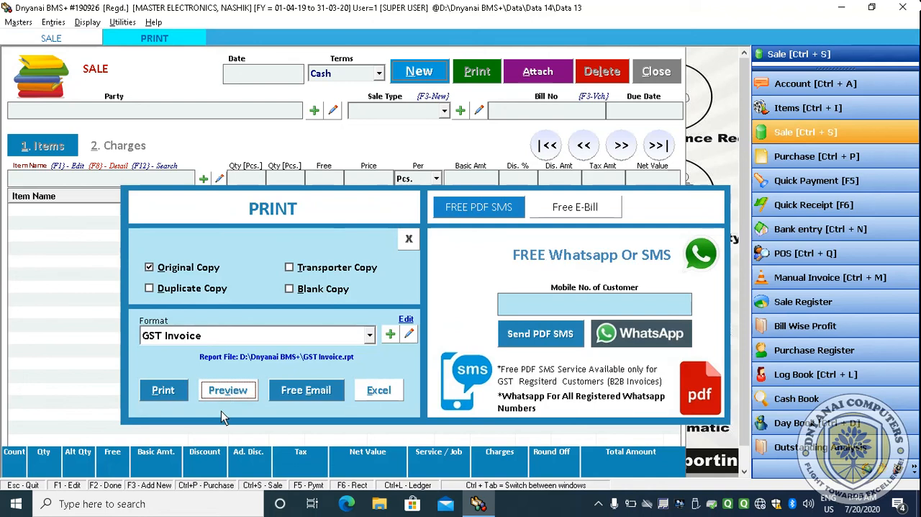
left_click(233, 390)
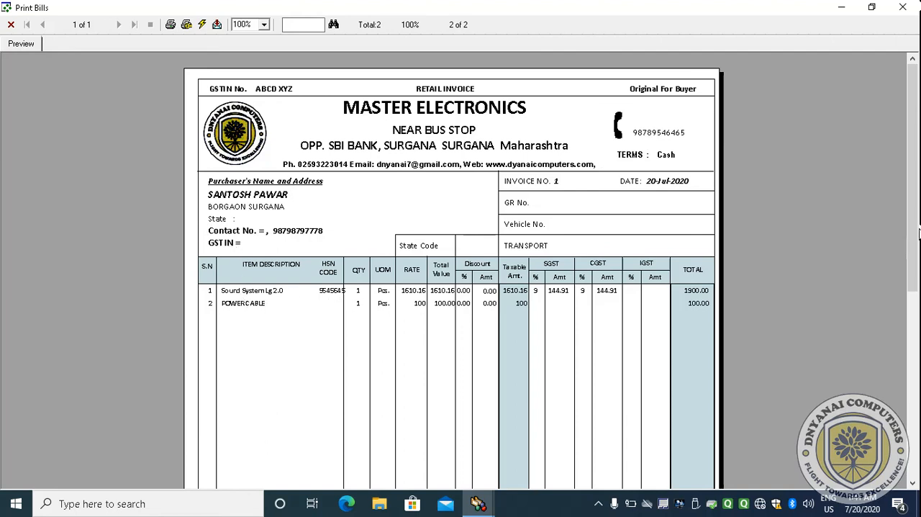
left_click_drag(919, 230, 918, 317)
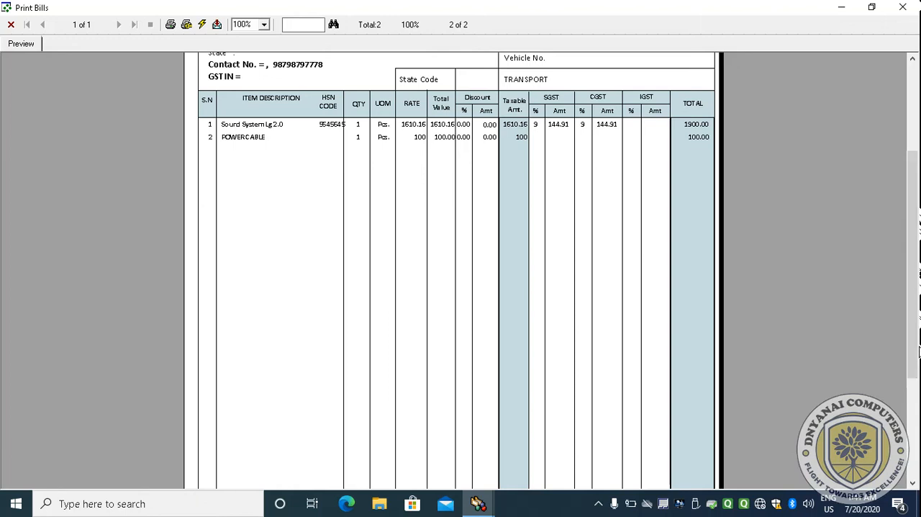
left_click_drag(916, 341, 911, 455)
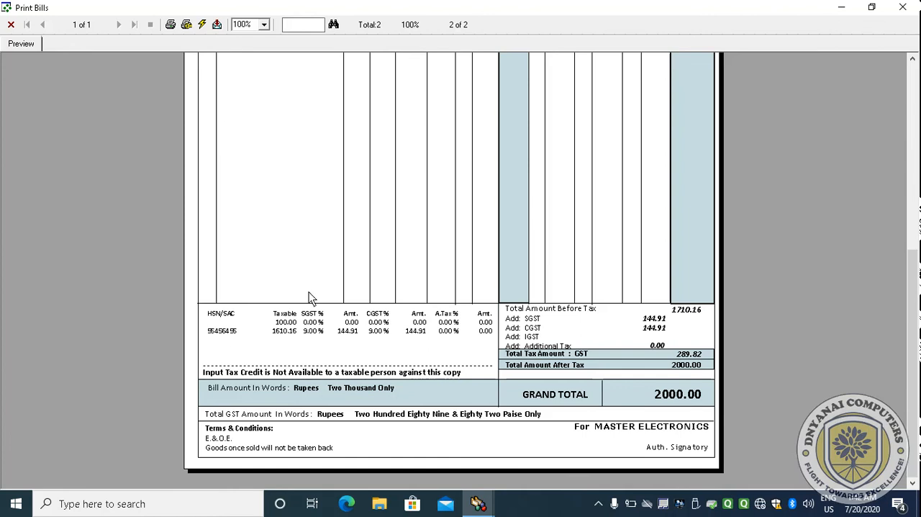
left_click_drag(911, 293, 912, 105)
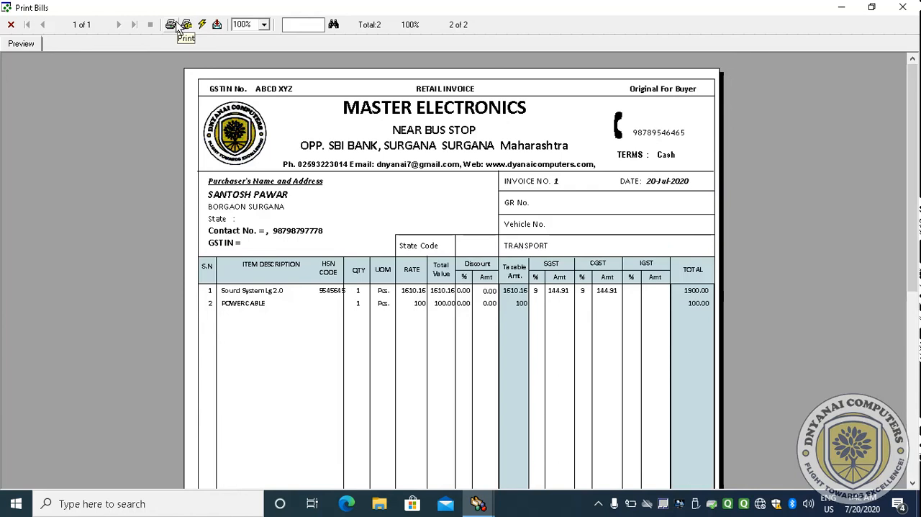
left_click(903, 9)
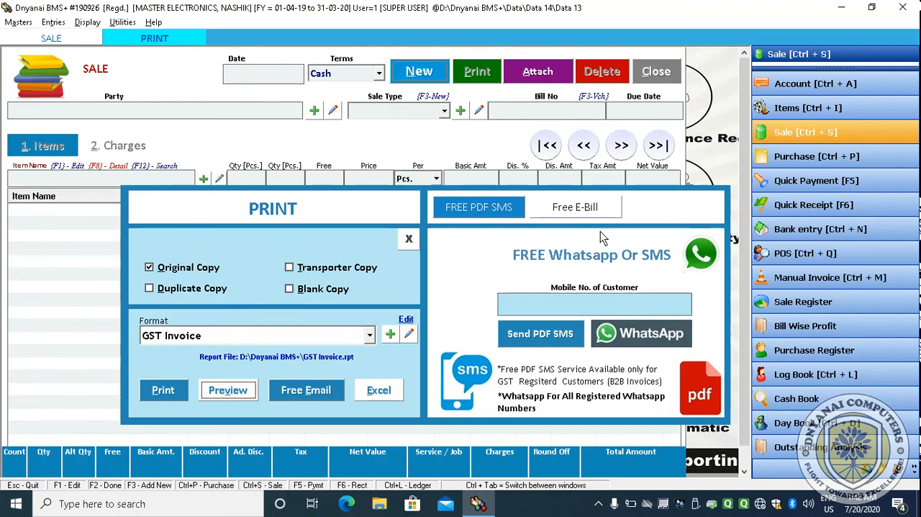
- Close the print options and the sale entry window
left_click(390, 387)
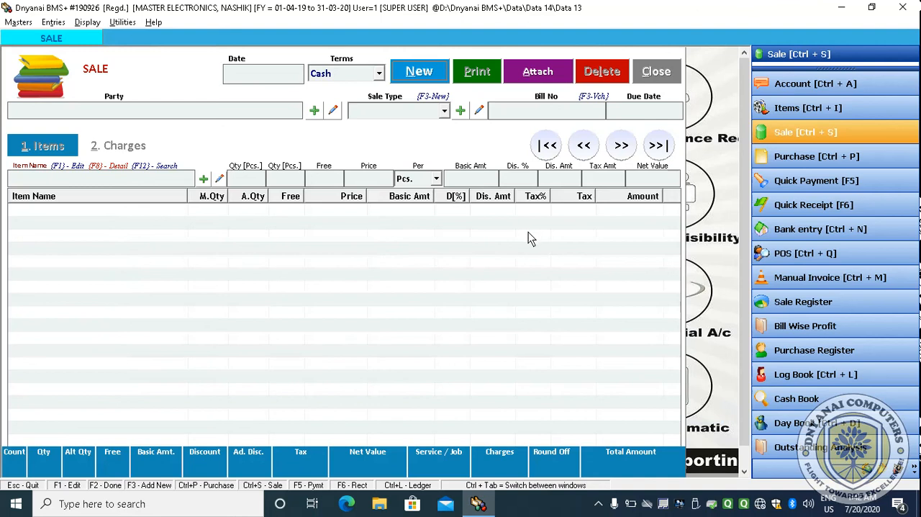
left_click(655, 71)
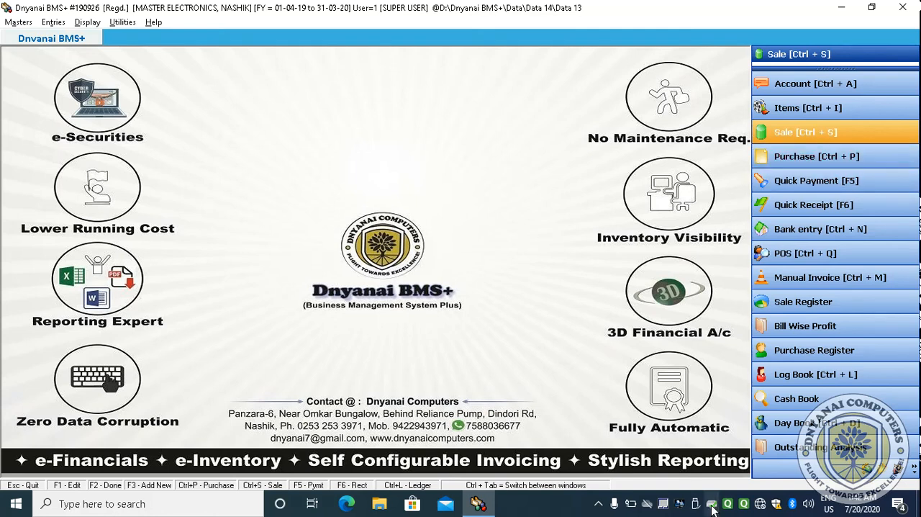
left_click(601, 502)
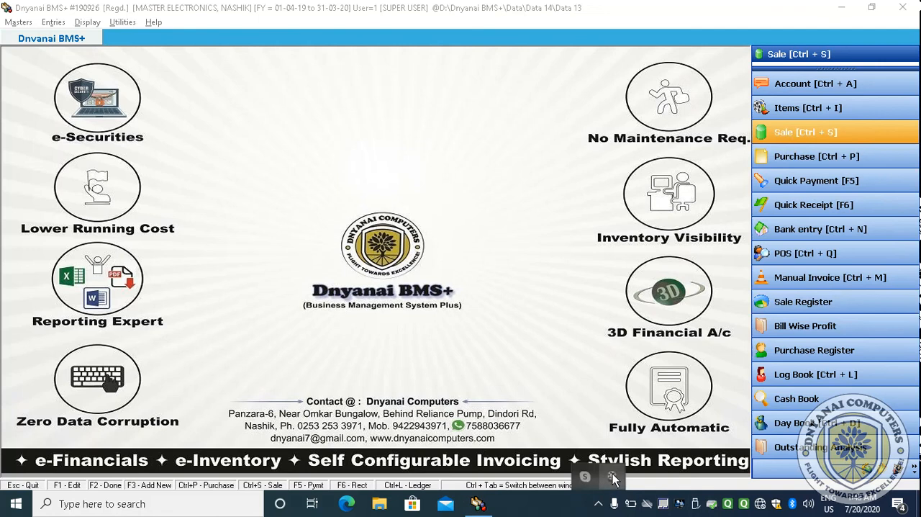
left_click(612, 476)
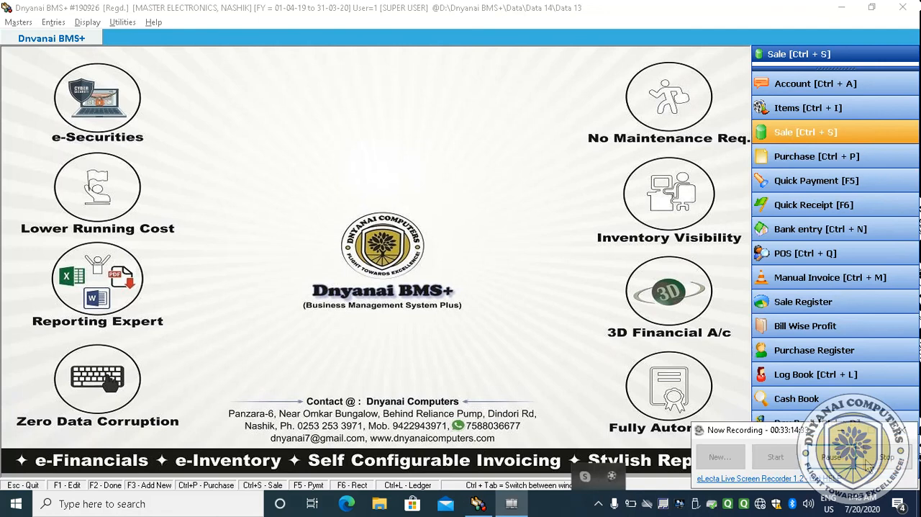